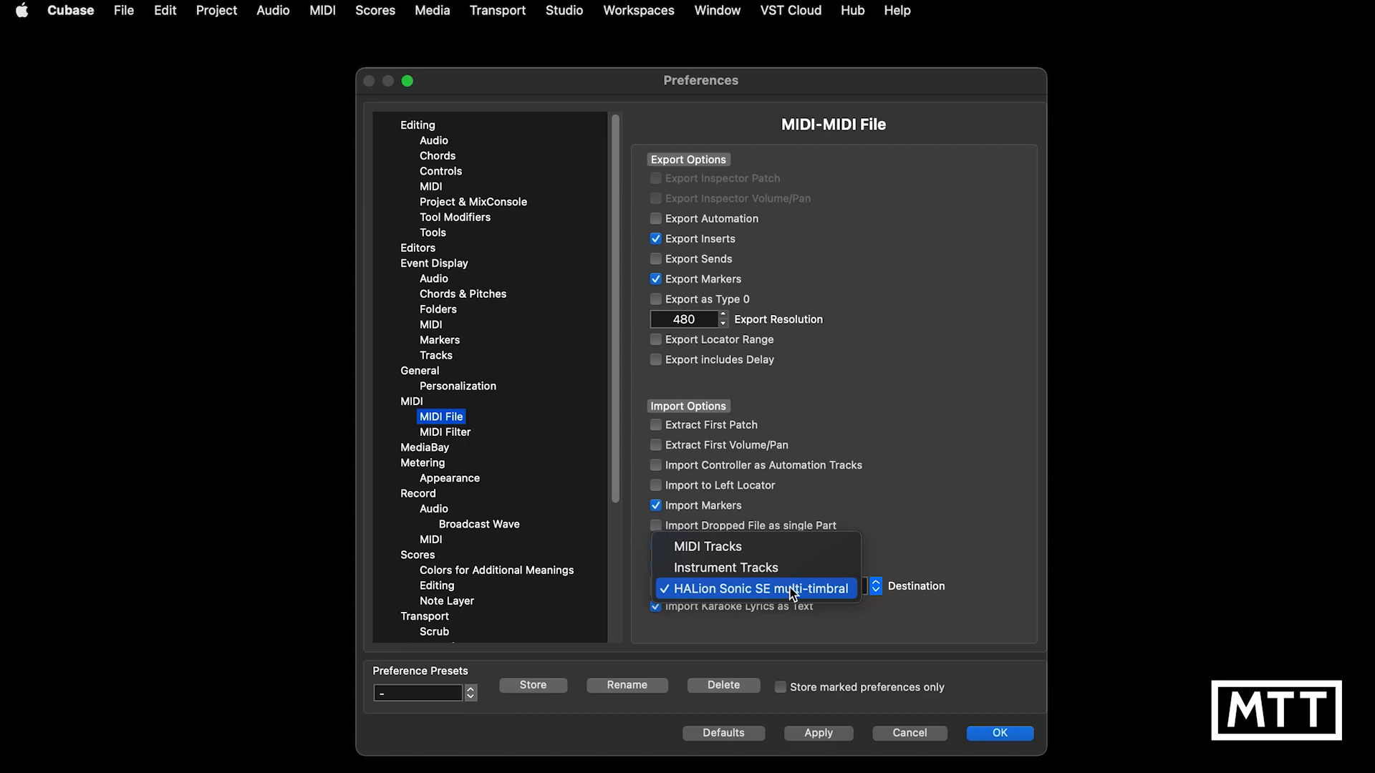
Step: Set the MIDI file import destination to HALion Sonic SE multi-timbral and save the preferences
click(793, 592)
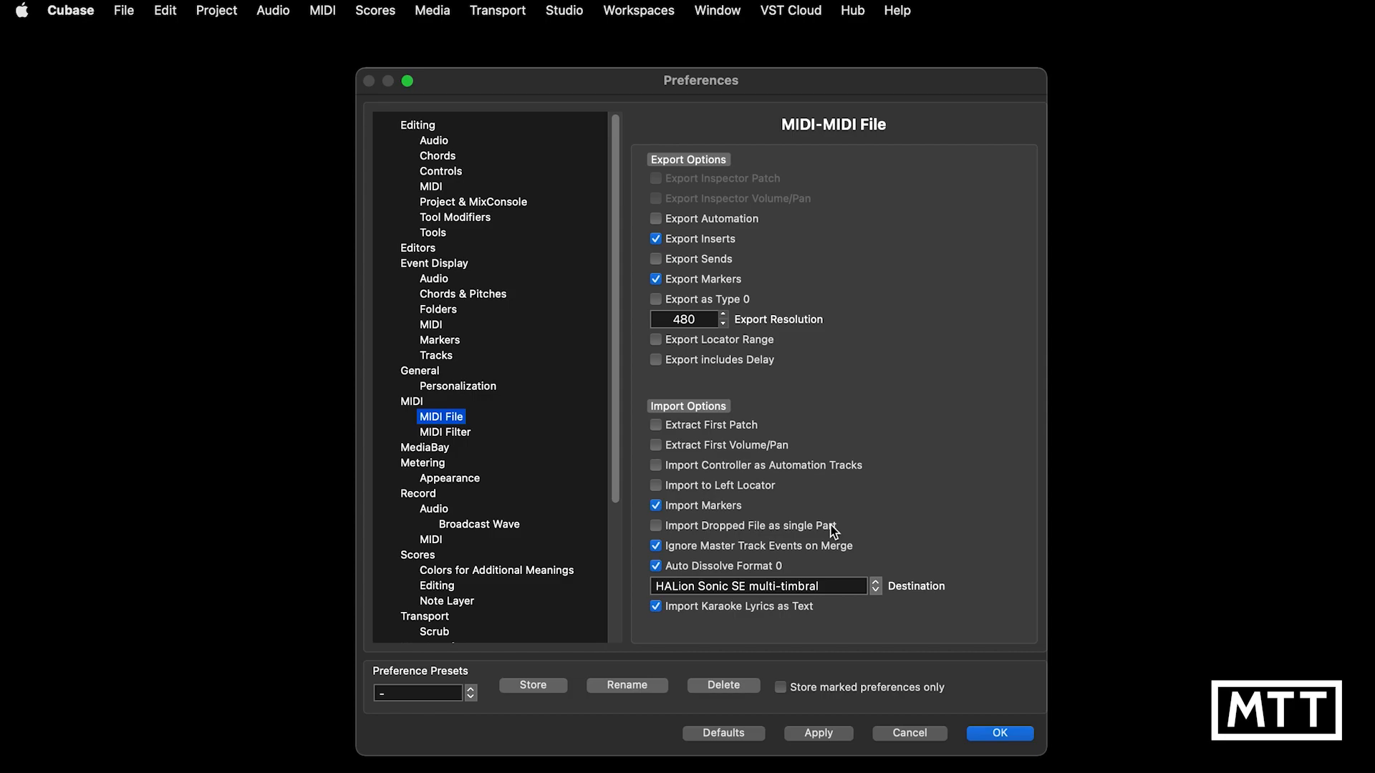
click(999, 733)
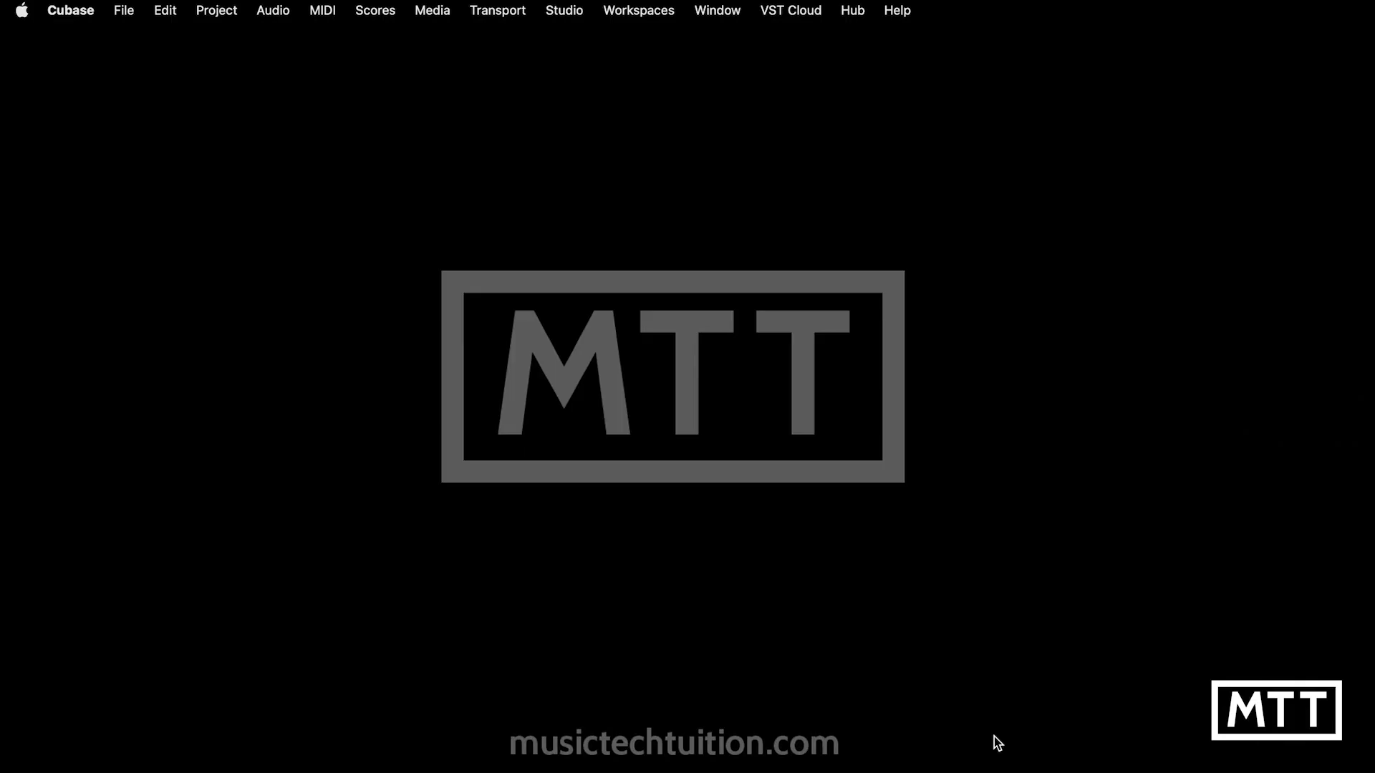
Step: Import the MIDI file flourish.mid from the Downloads folder
click(125, 12)
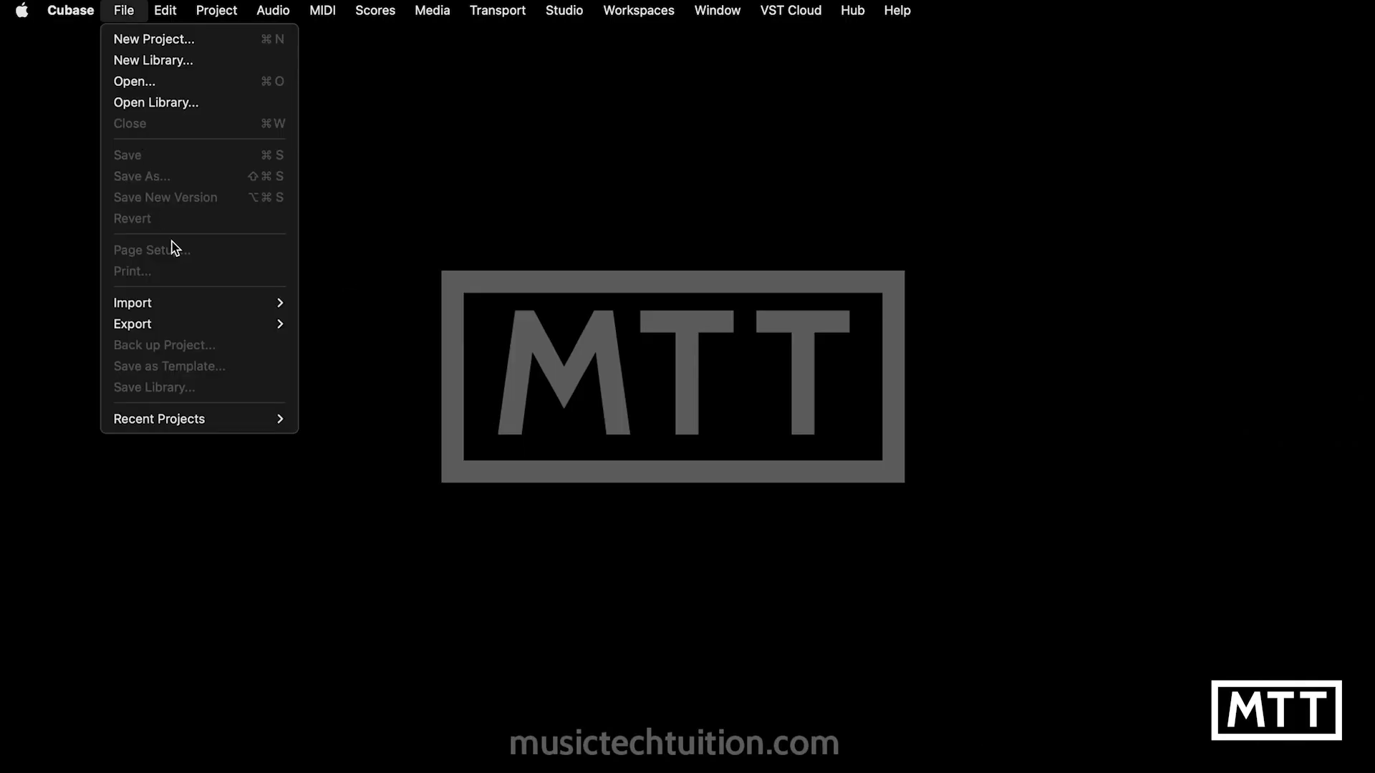
mouse_move(291, 307)
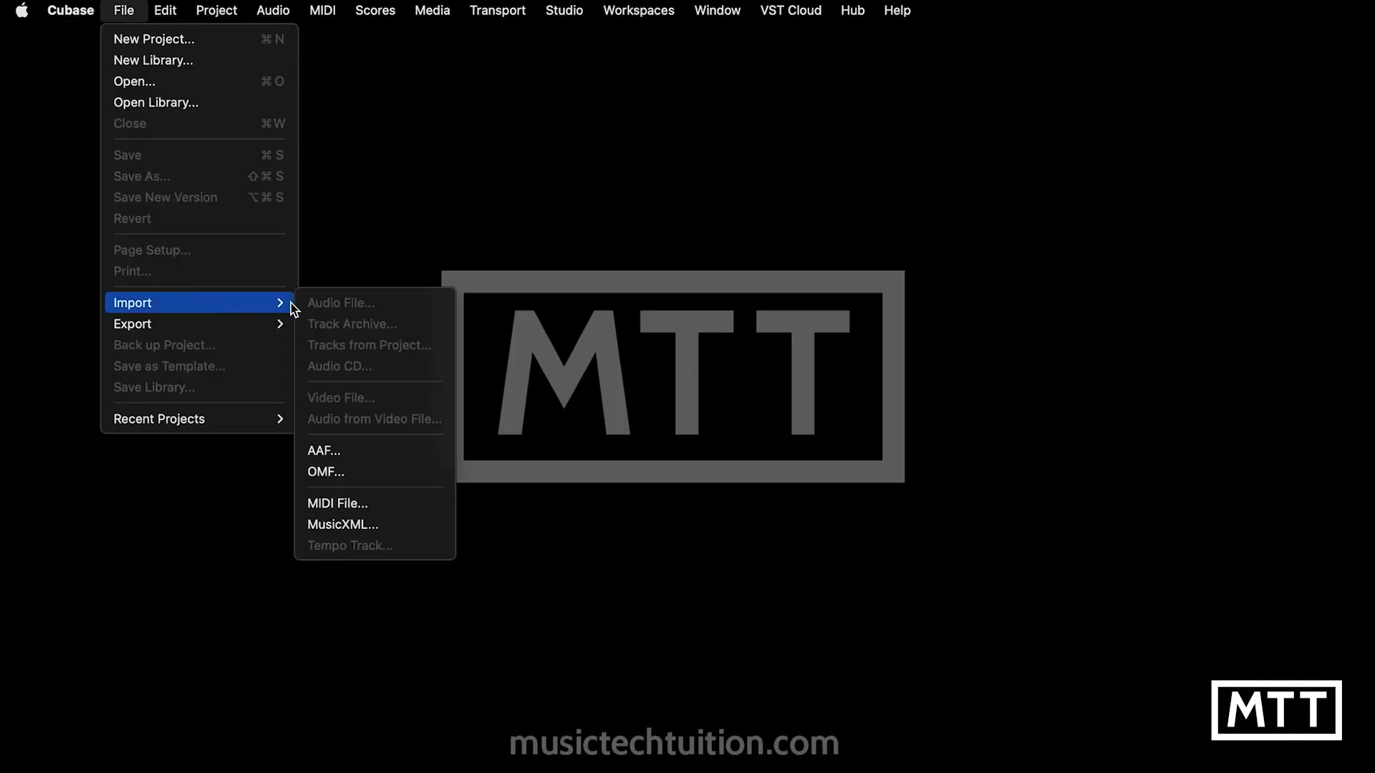
click(381, 504)
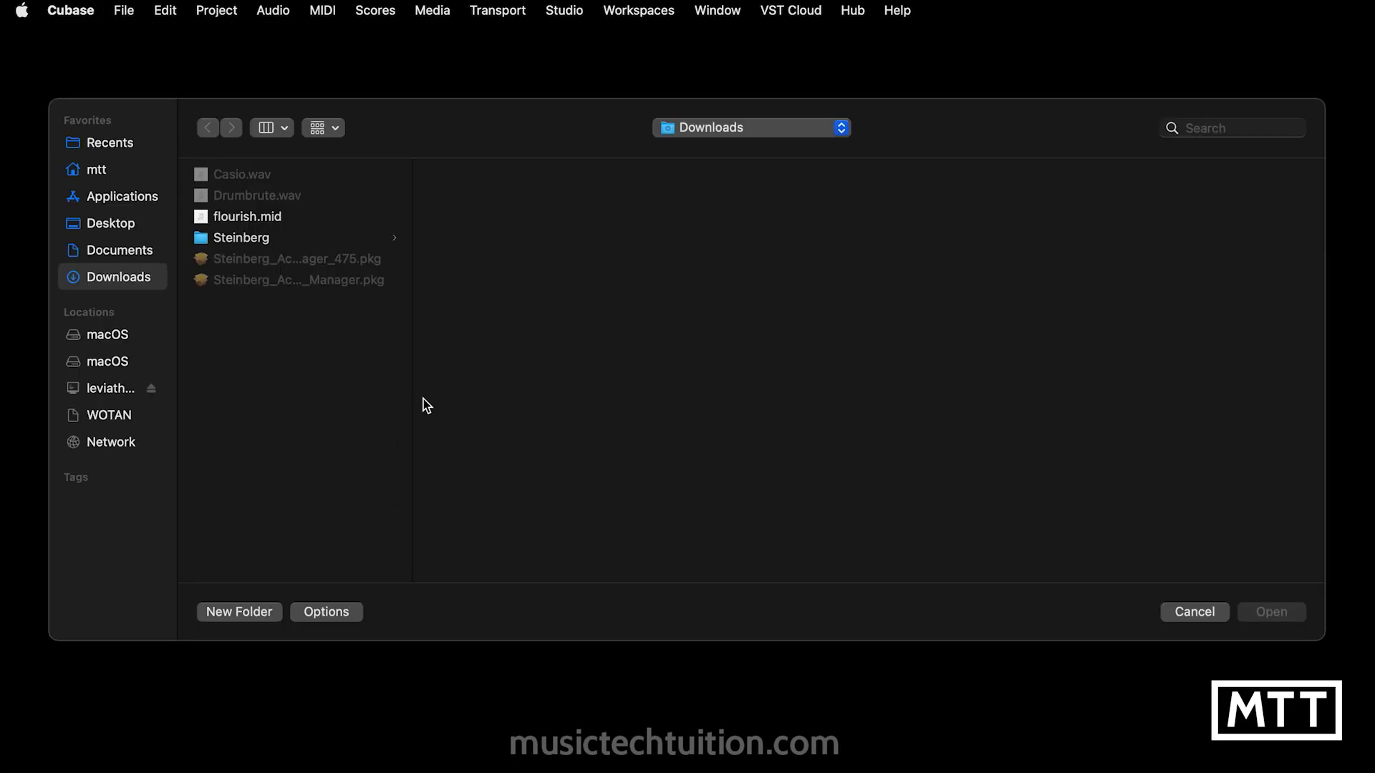
click(241, 219)
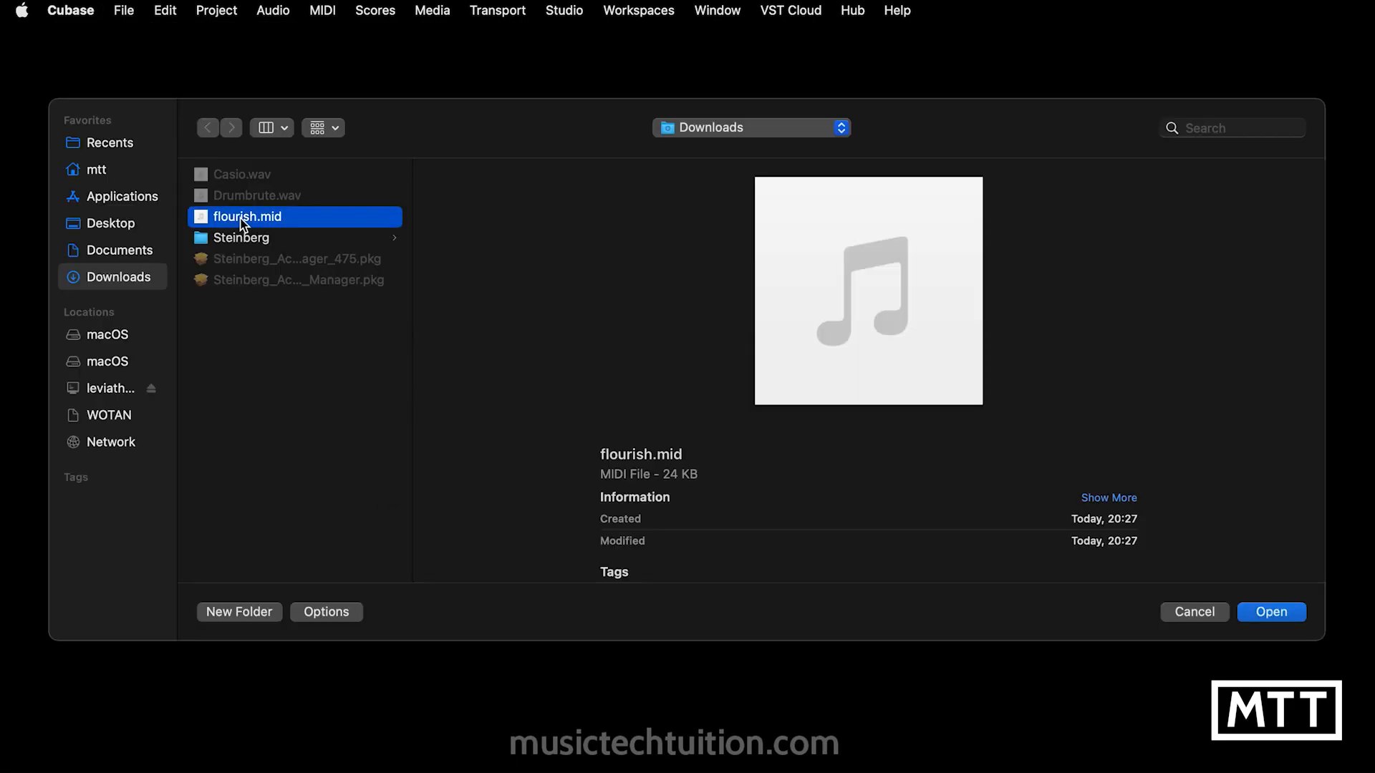
click(1286, 617)
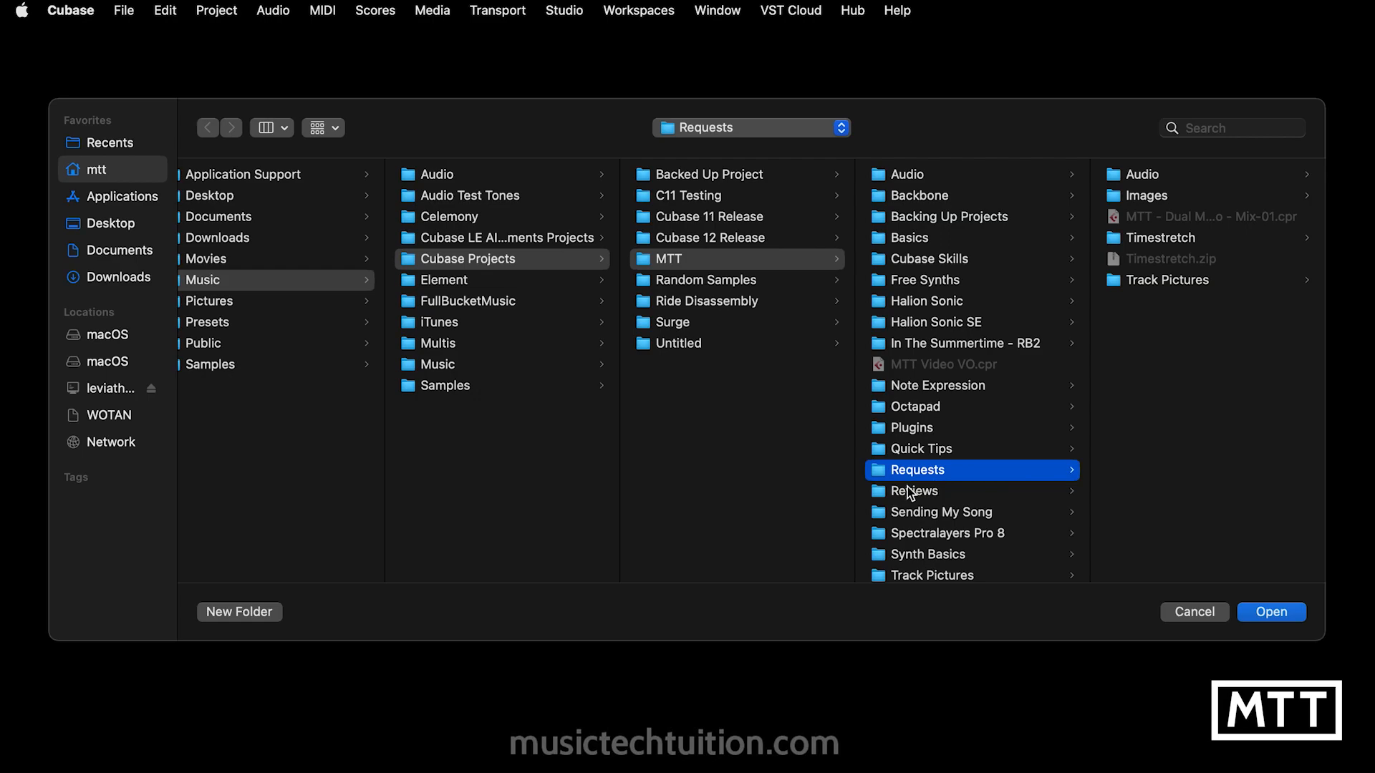
Step: Create a folder named "MIDI File Import" inside Requests and use it as the project folder
click(262, 610)
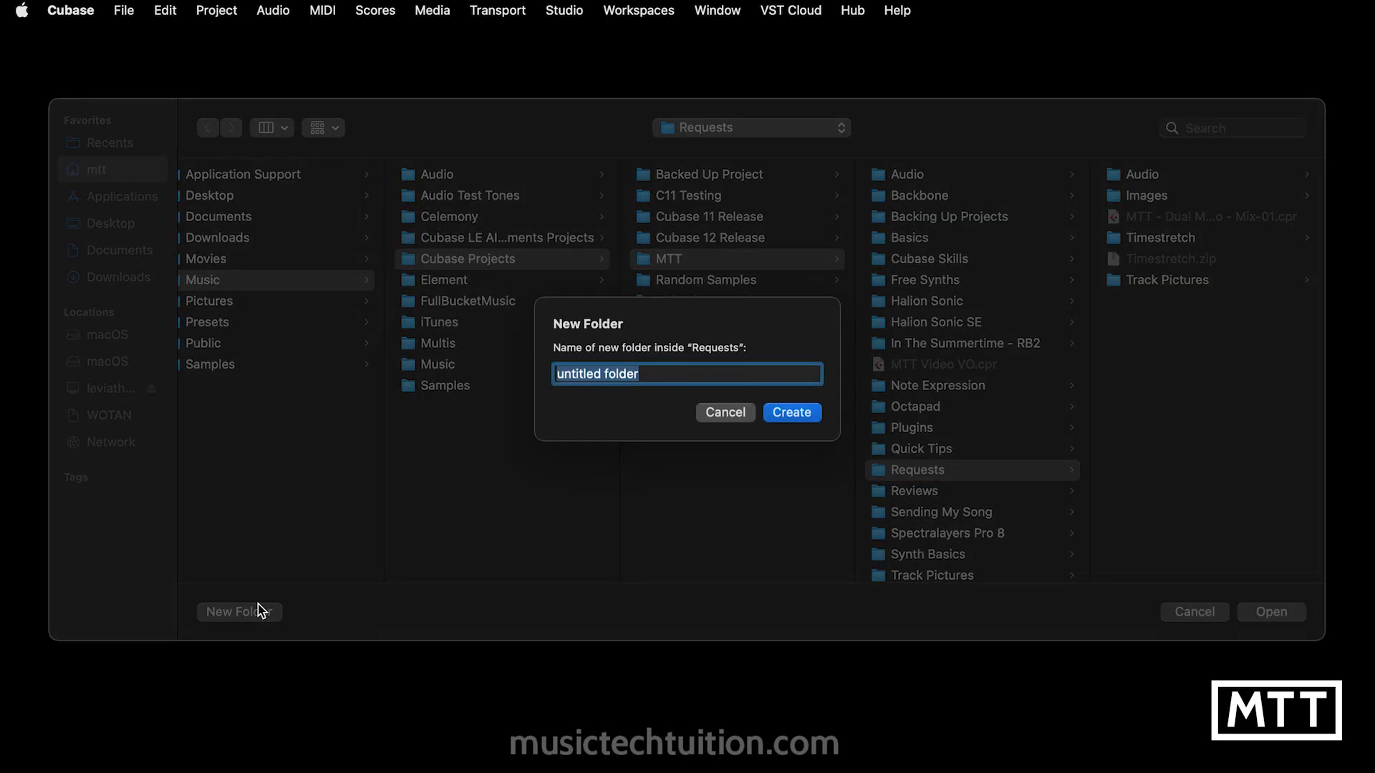
text(MIDI File Import)
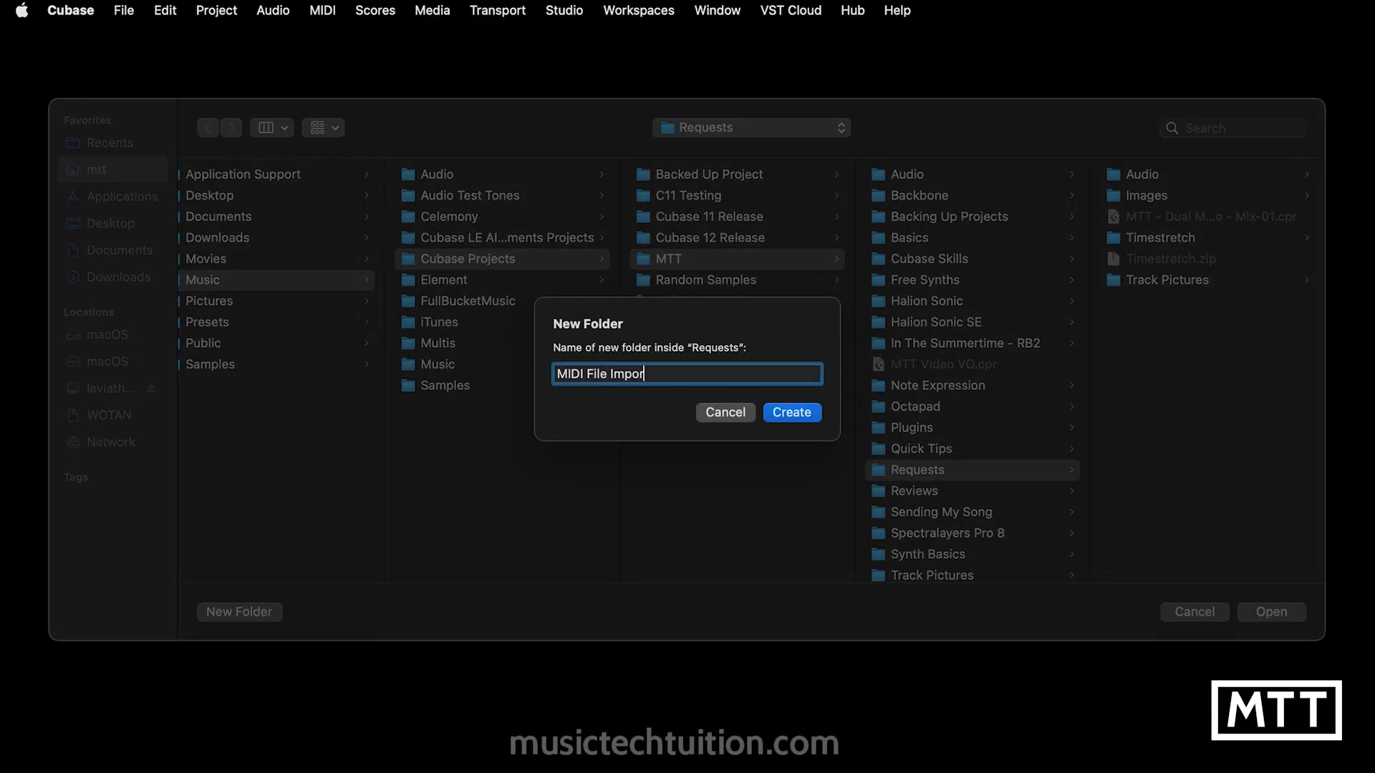
key(Return)
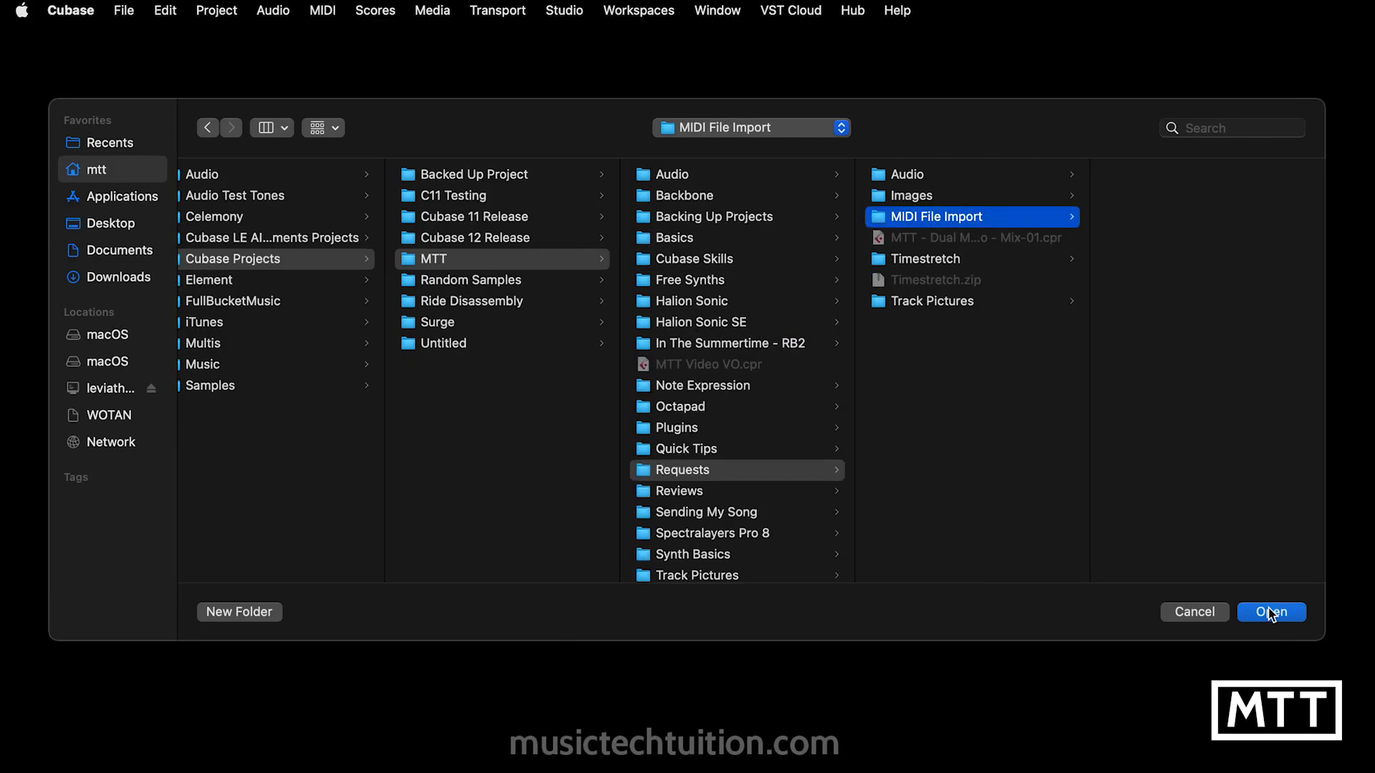
click(1271, 612)
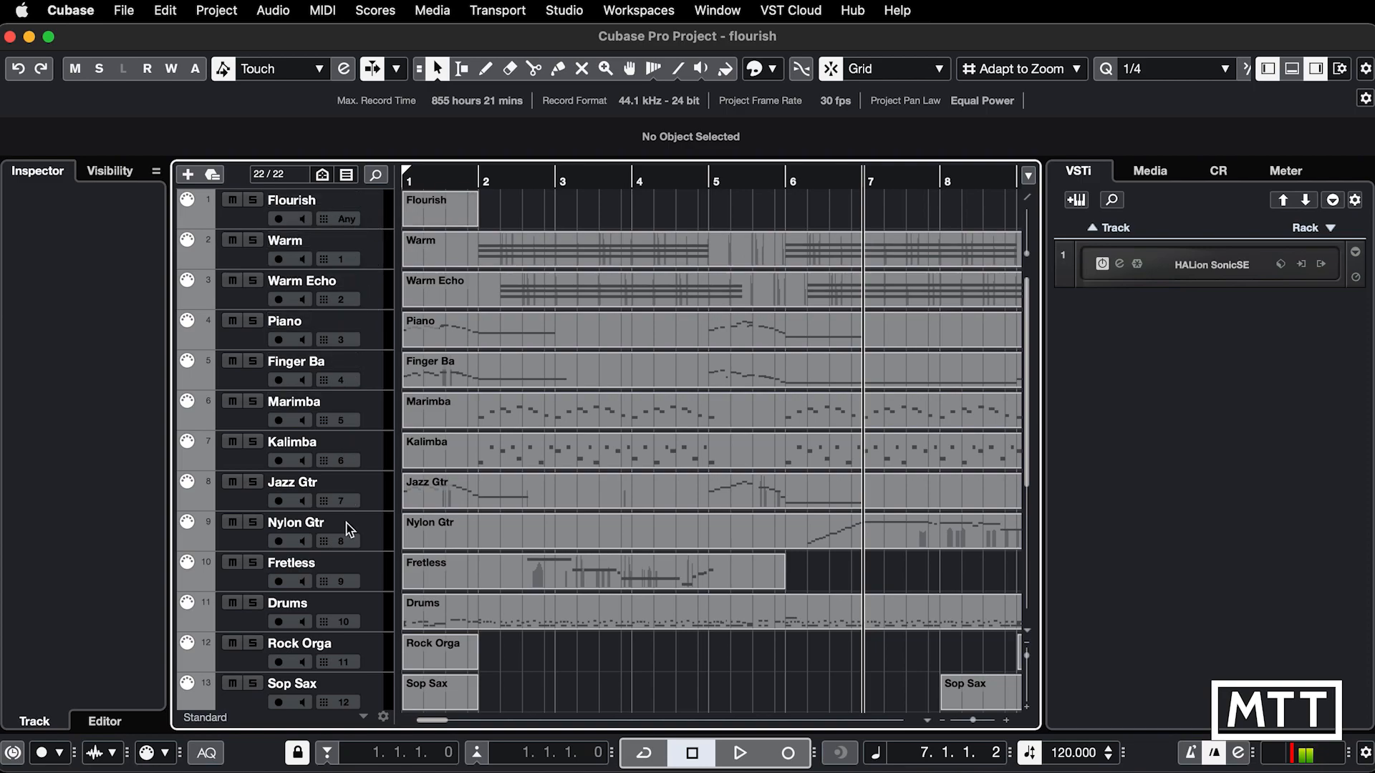
Step: Look through the imported tracks down to the VST Instruments folder and check the programs loaded in HALion Sonic SE
scroll(375, 630, down, 6)
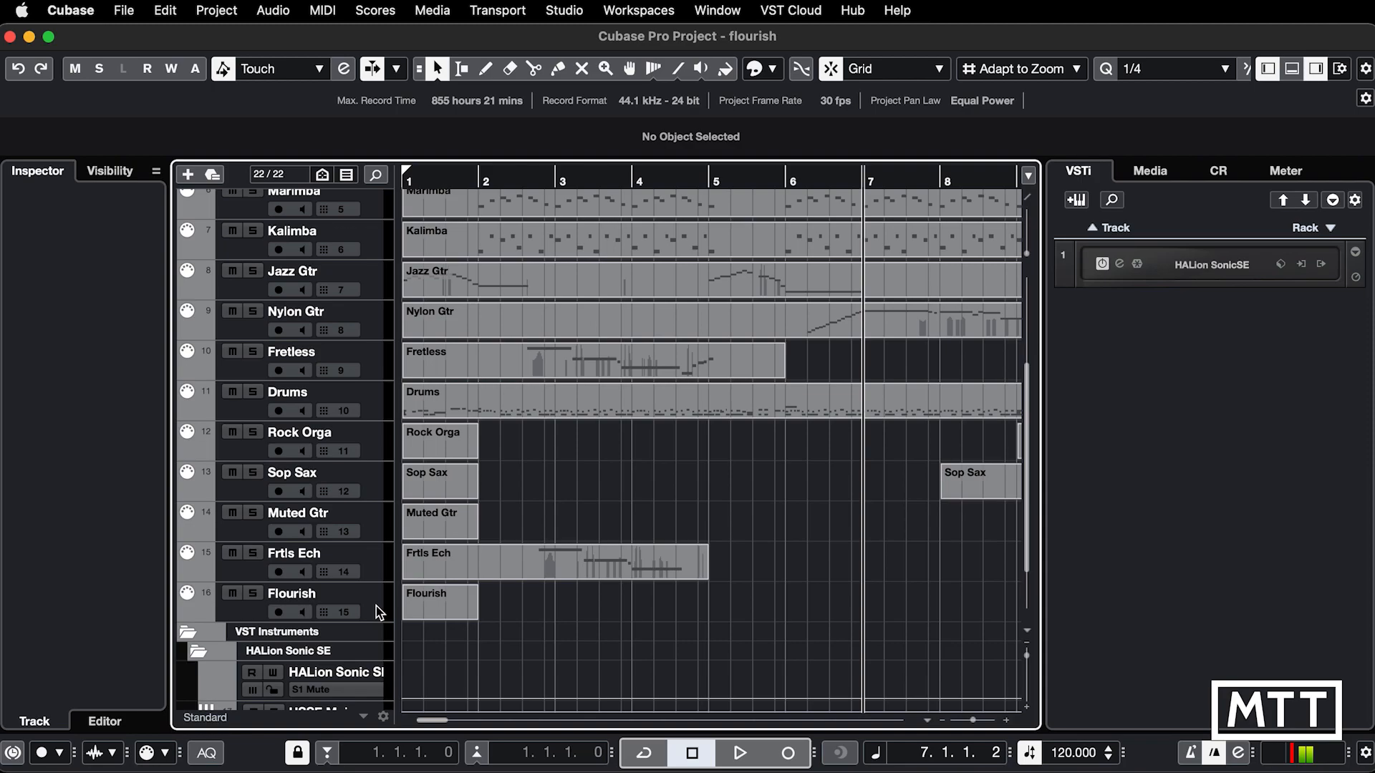
scroll(377, 620, up, 5)
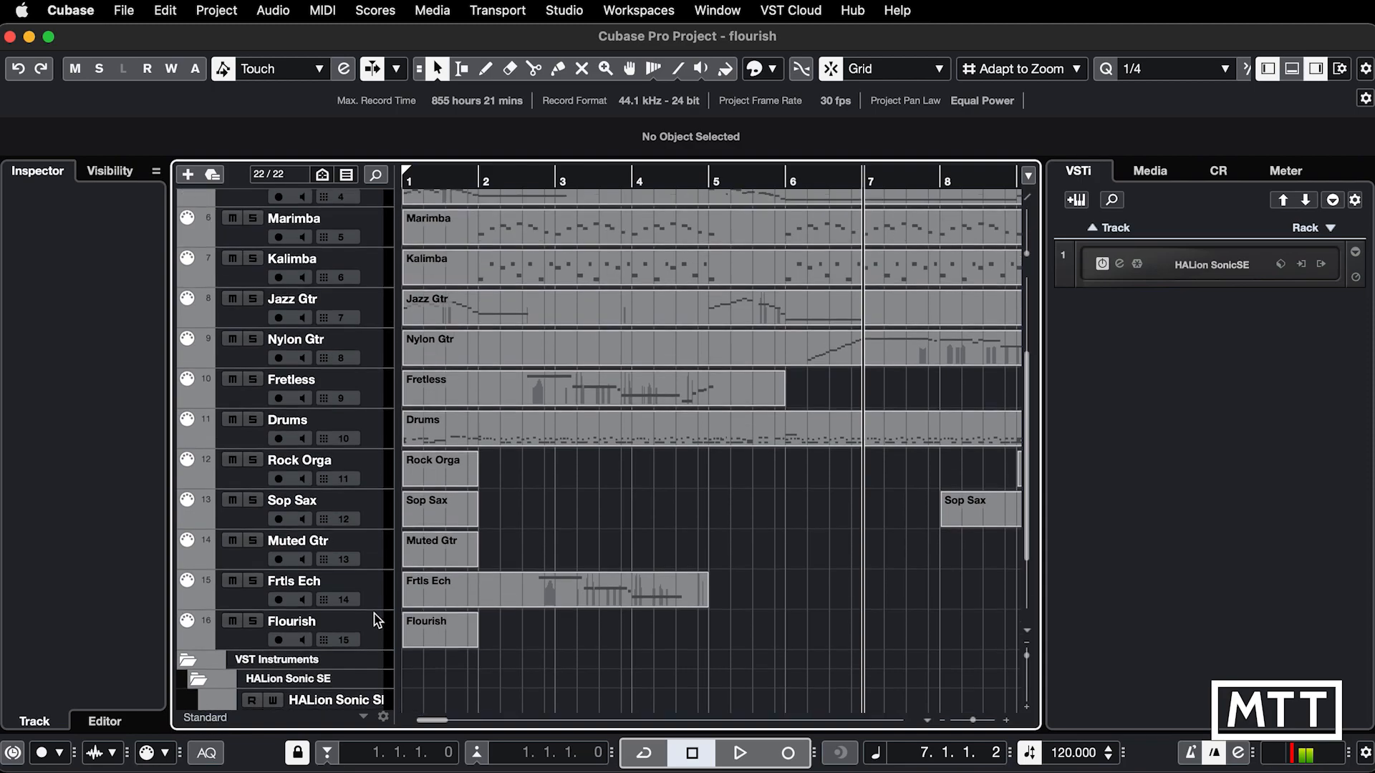
scroll(377, 620, down, 7)
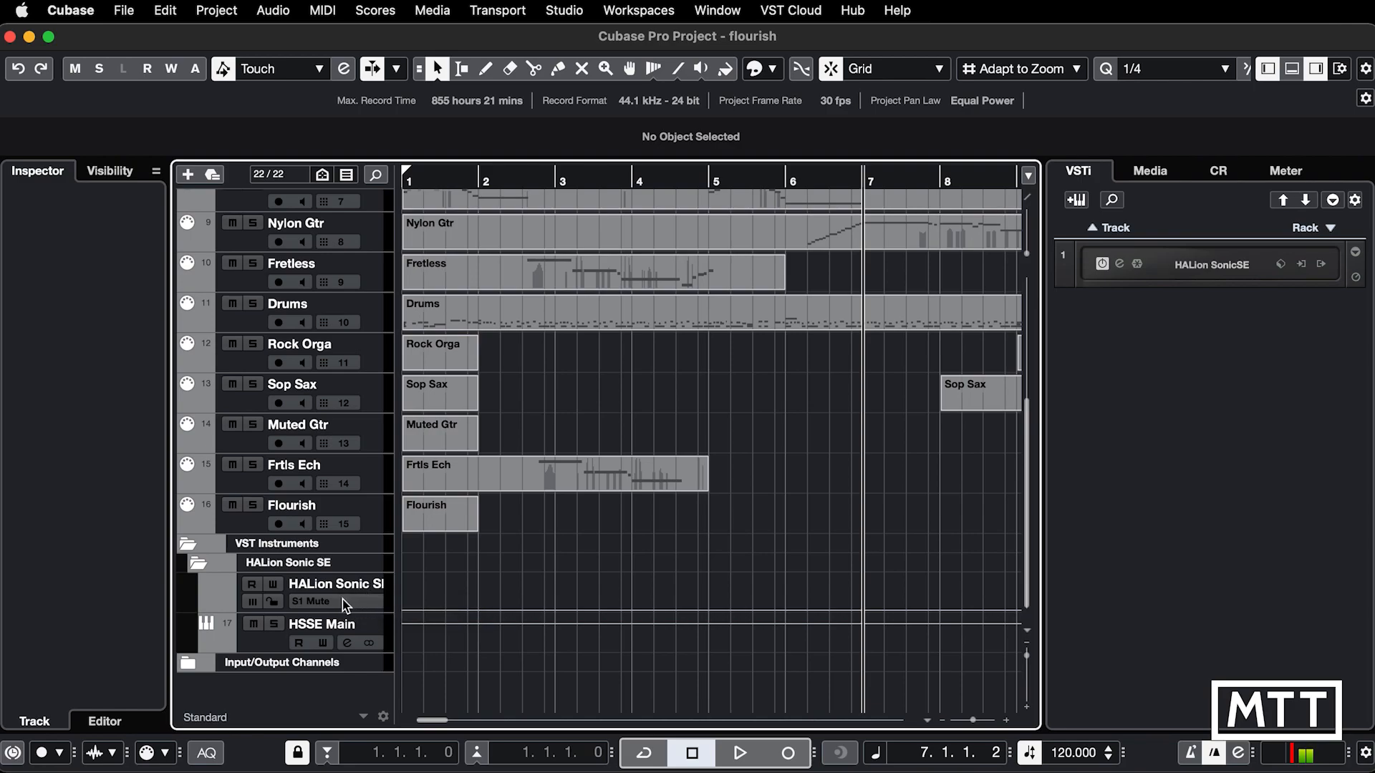
click(1123, 265)
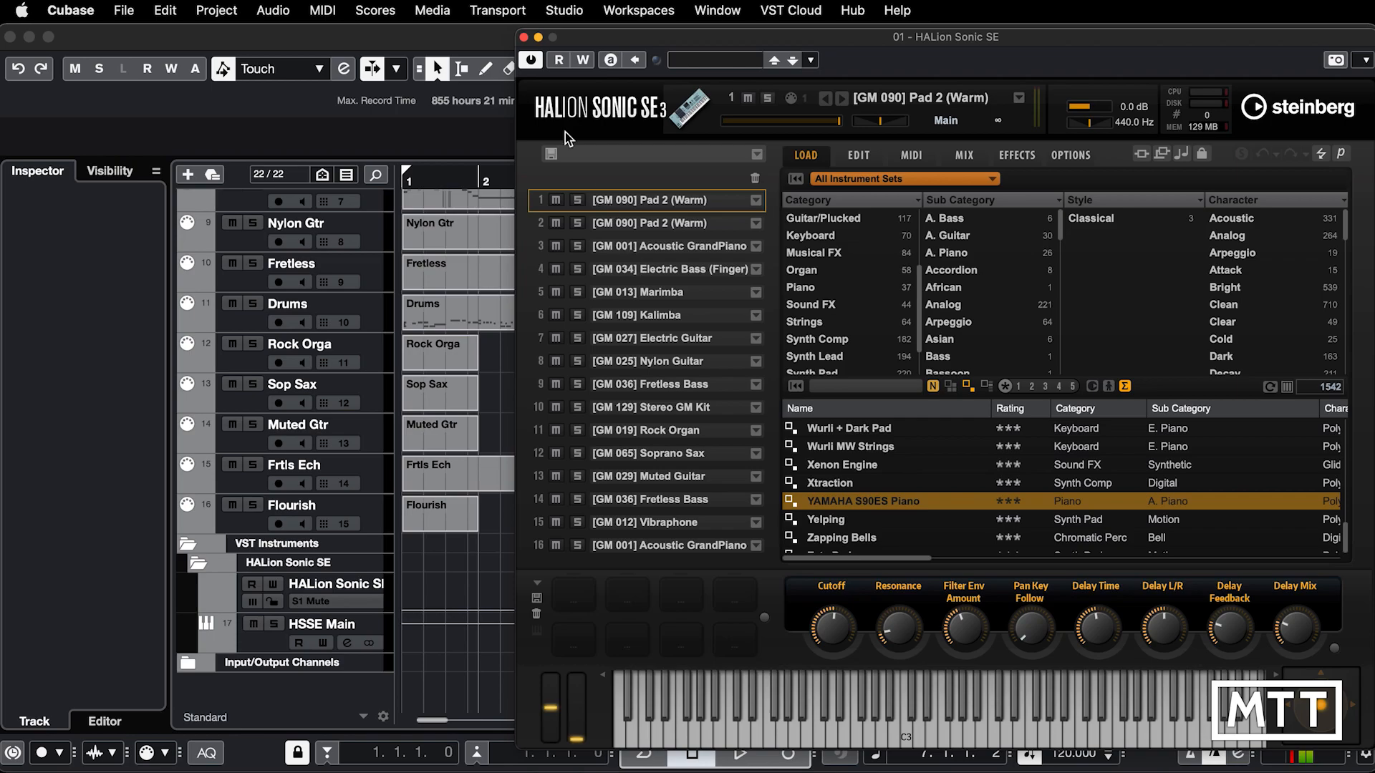
click(523, 37)
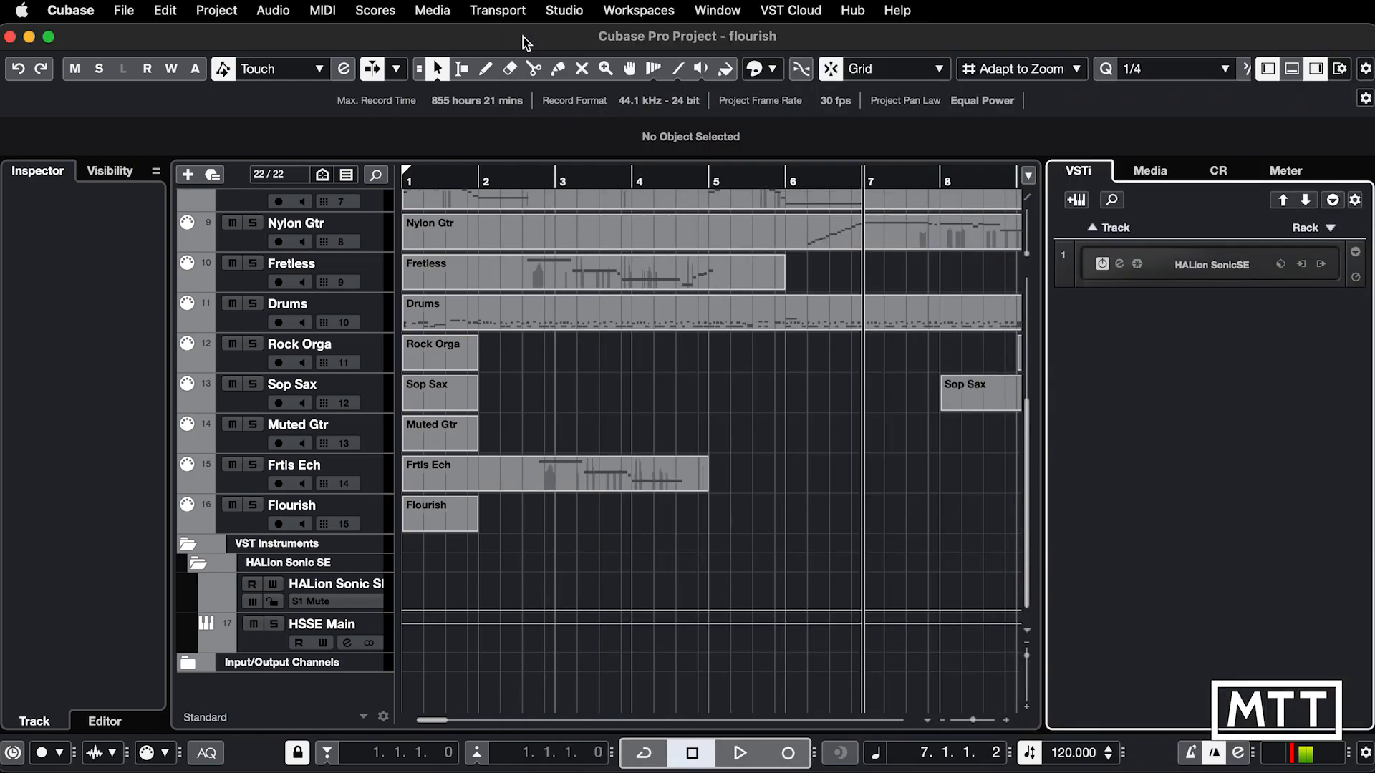
Step: Shrink the track rows so the whole project fits, and play the song briefly from bar 1
scroll(562, 236, up, 3)
scroll(565, 263, up, 4)
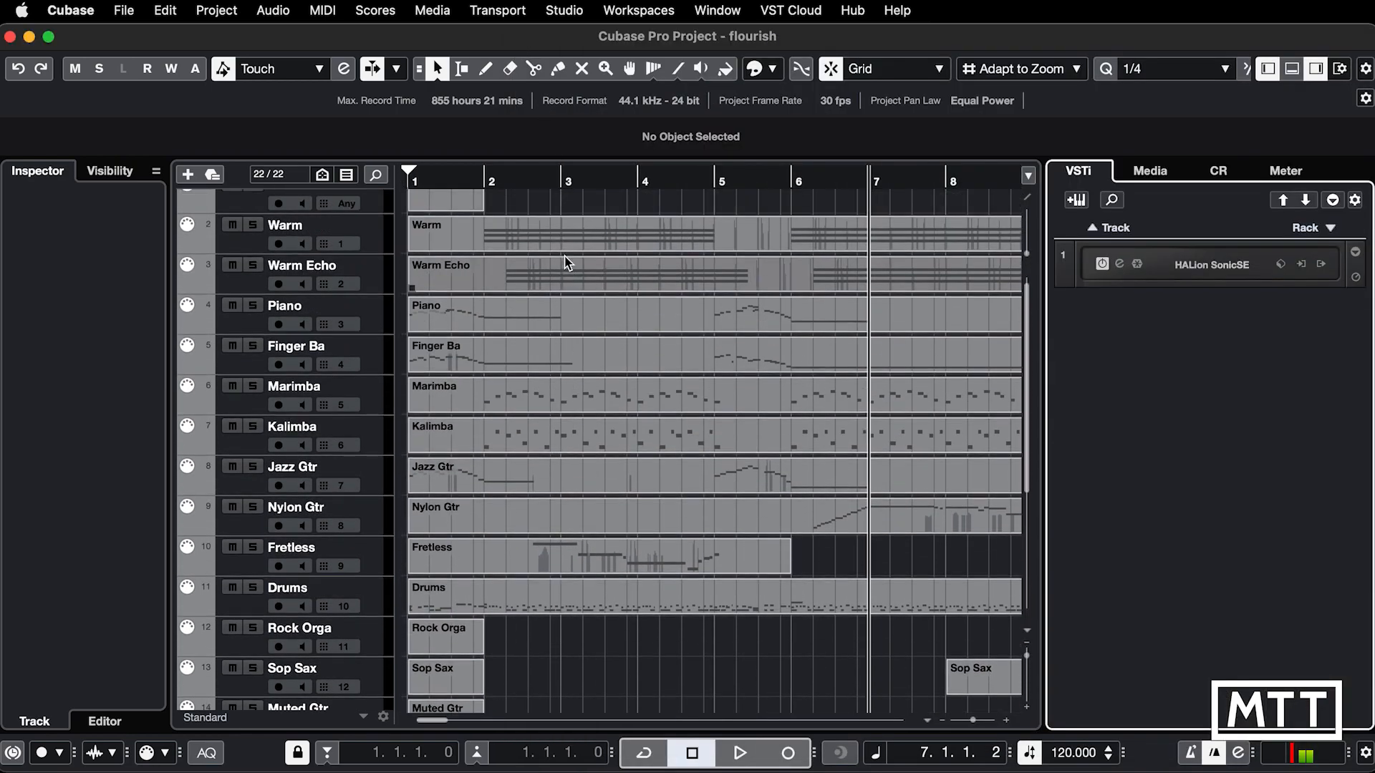
key(shift+g)
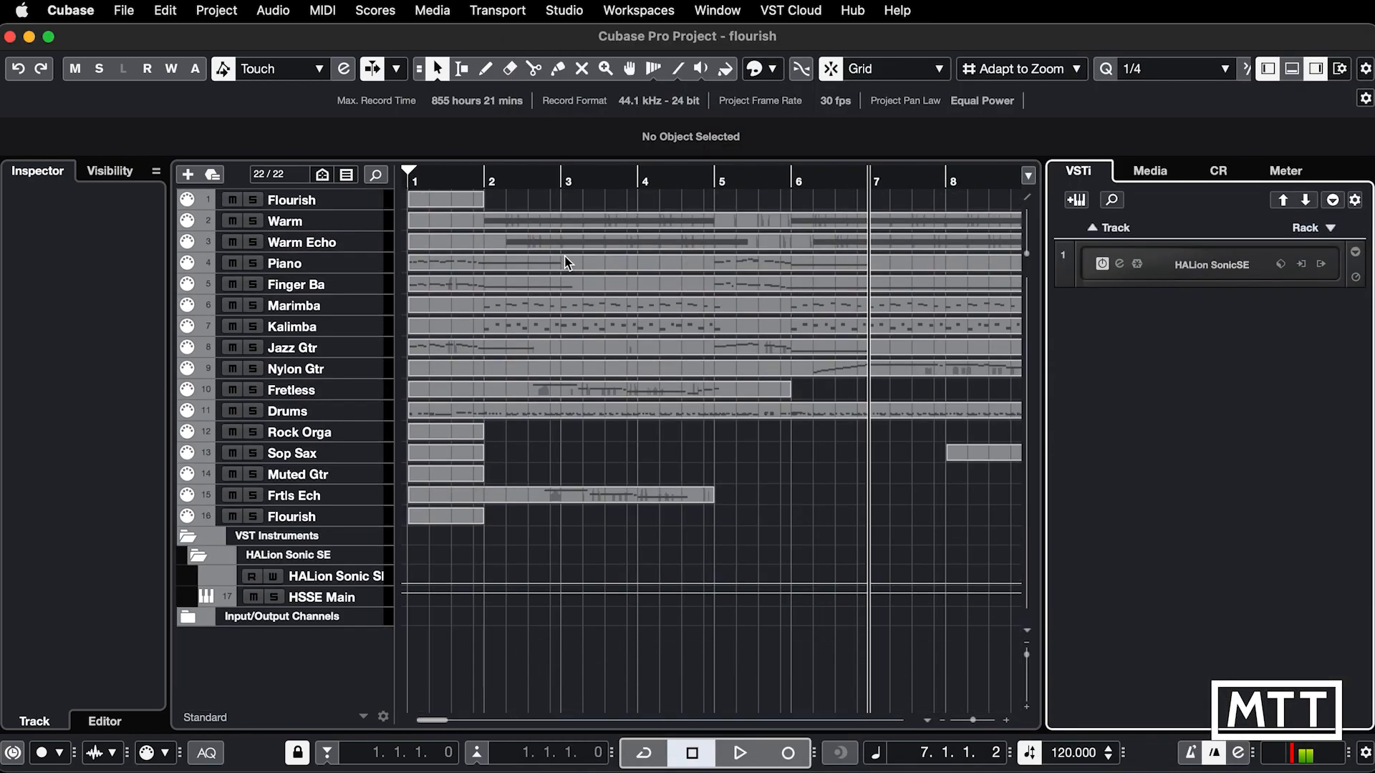
key(period)
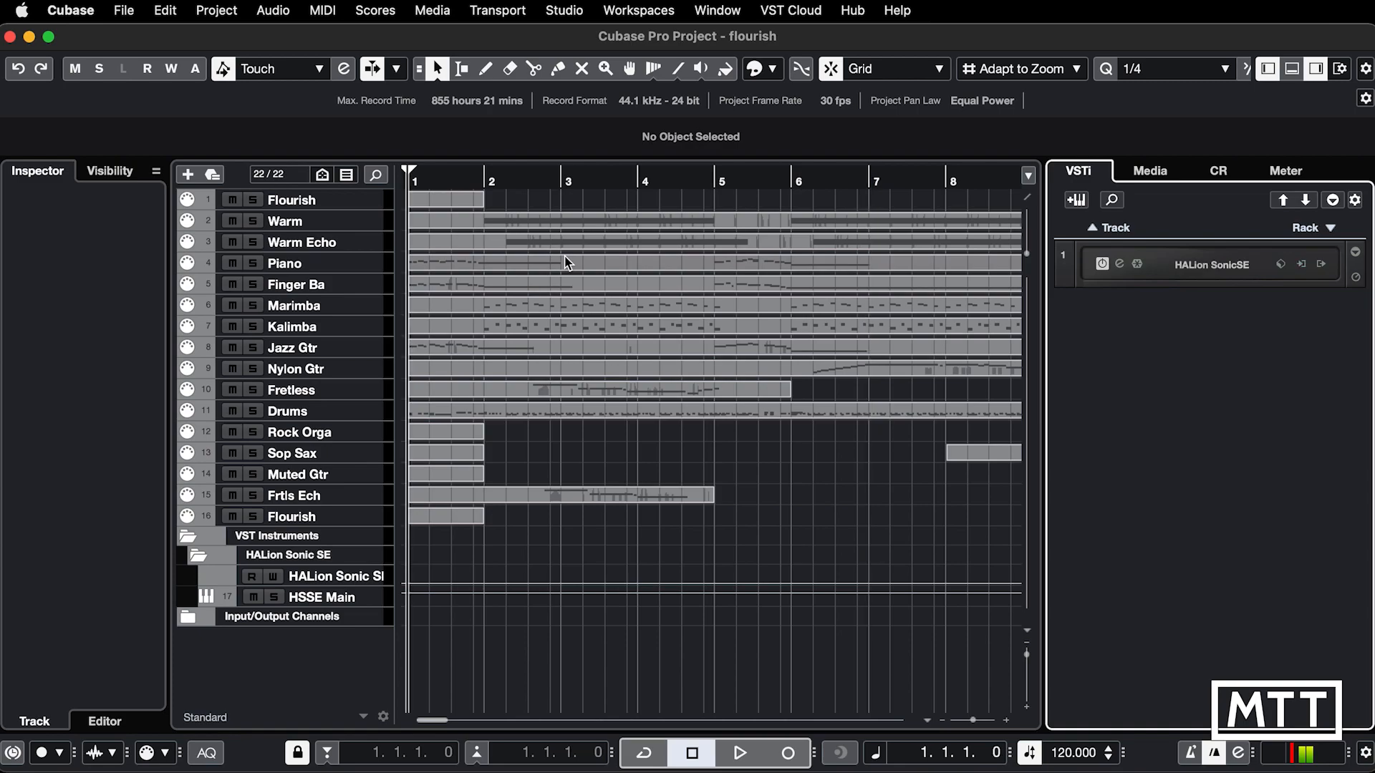
key(space)
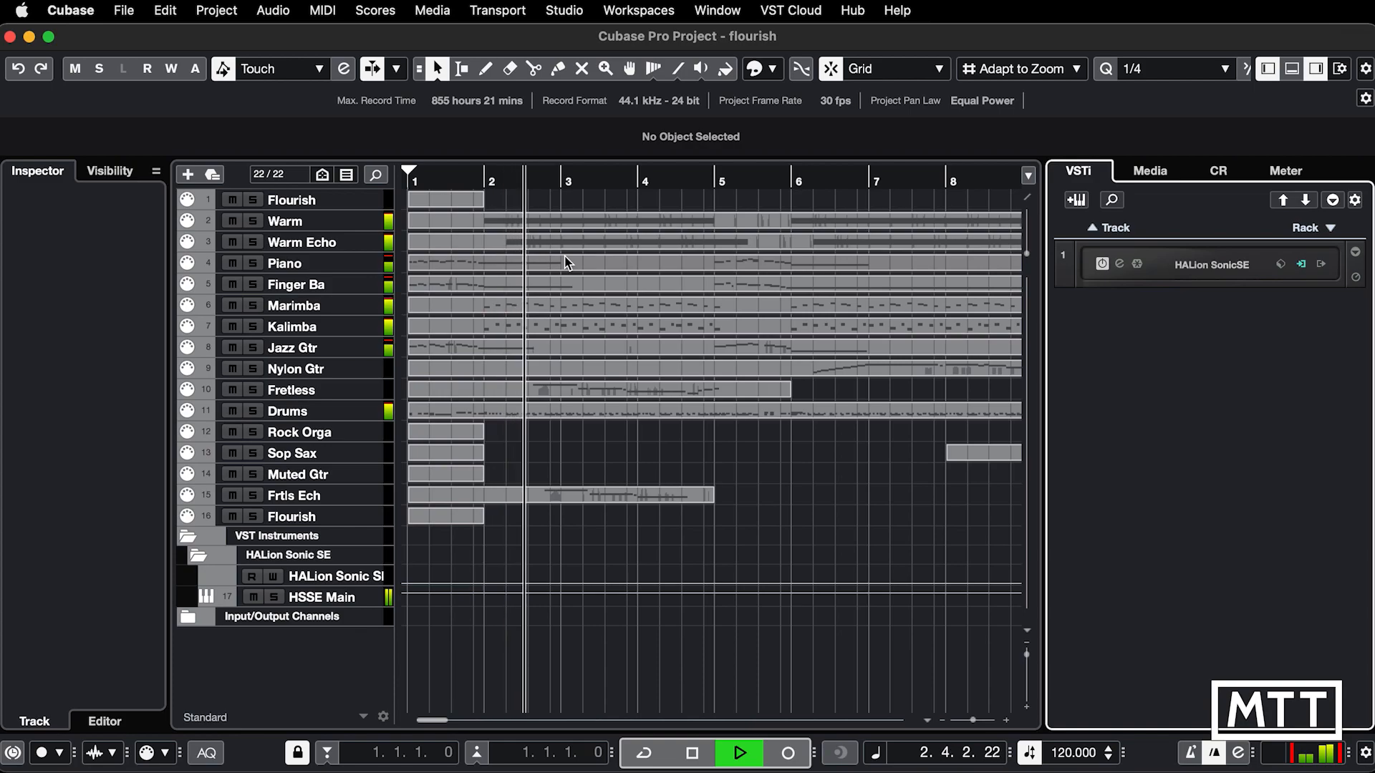
key(space)
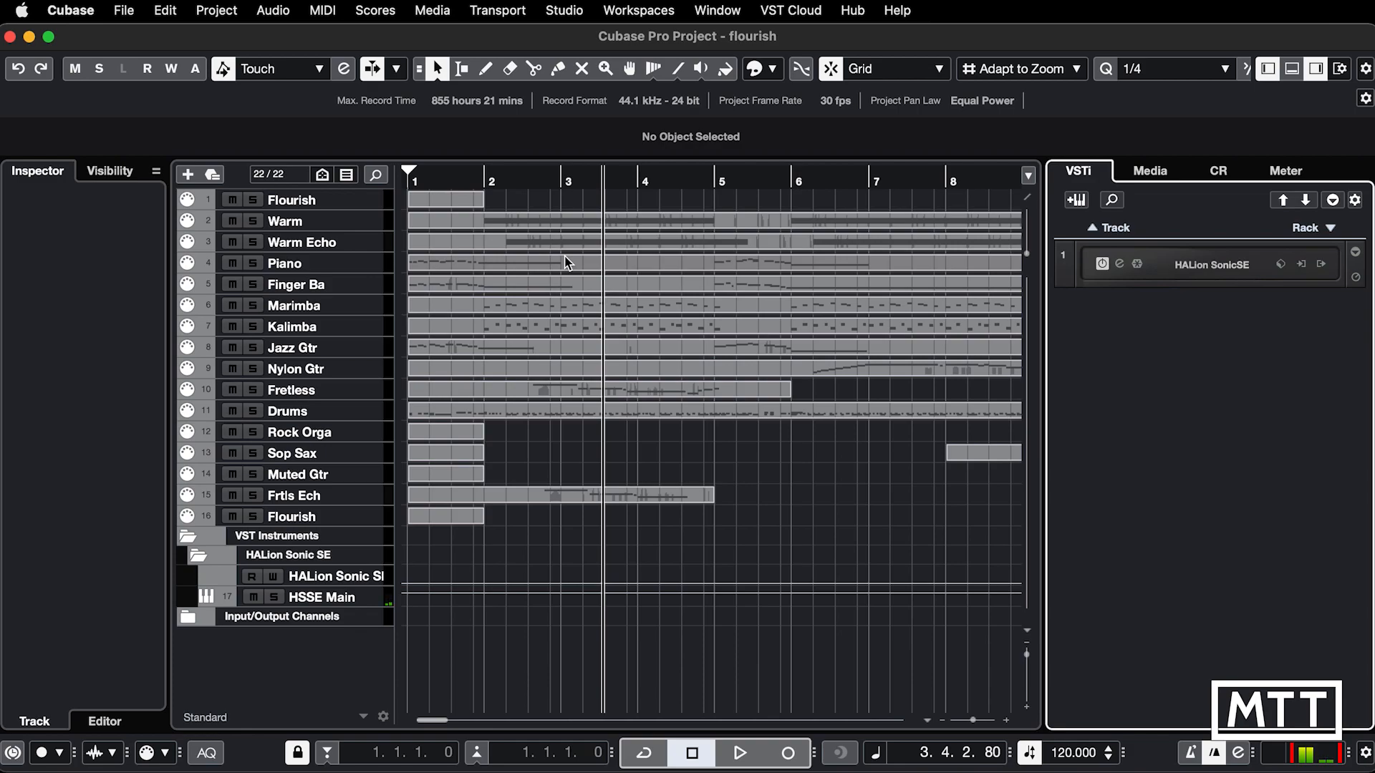
Step: Enlarge the track rows and review the program slots in HALion Sonic SE again, closing the instrument when done
key(shift+h)
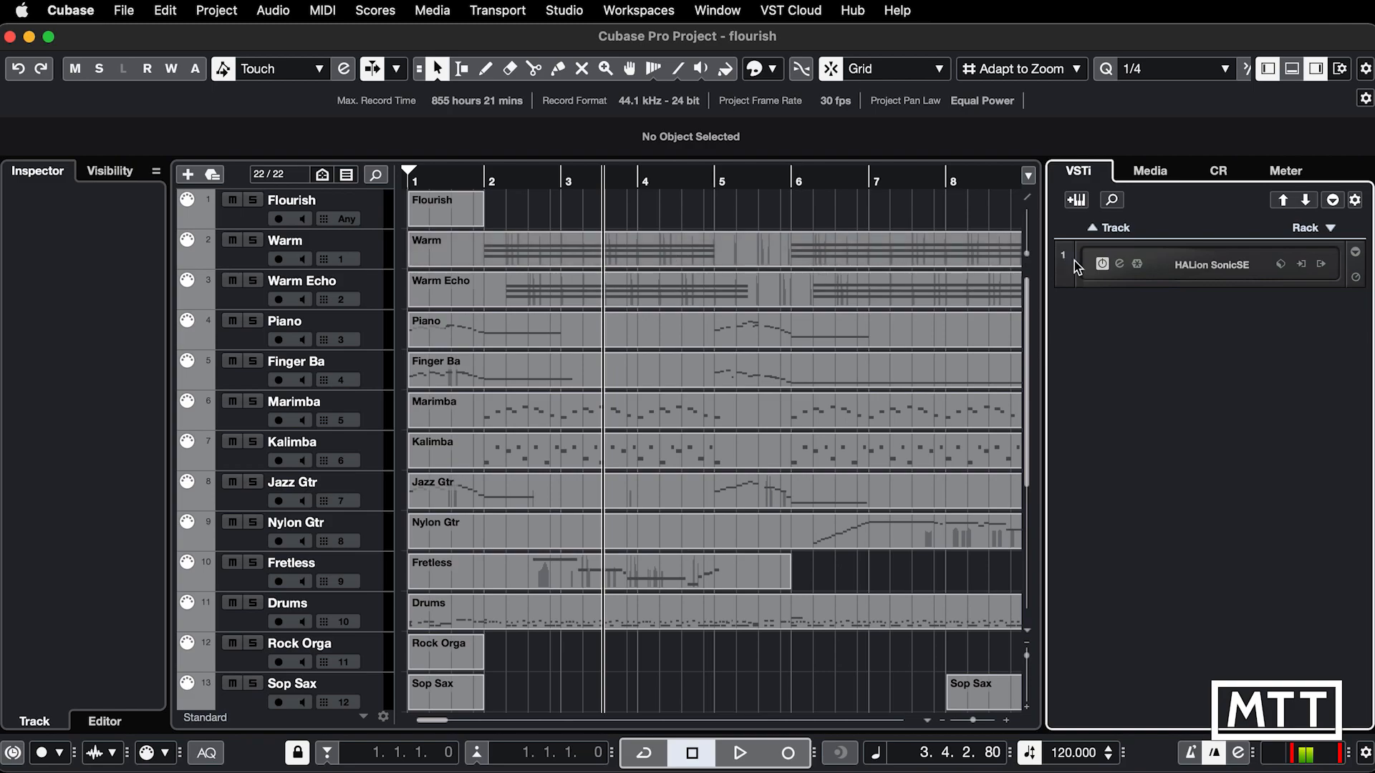
click(1117, 264)
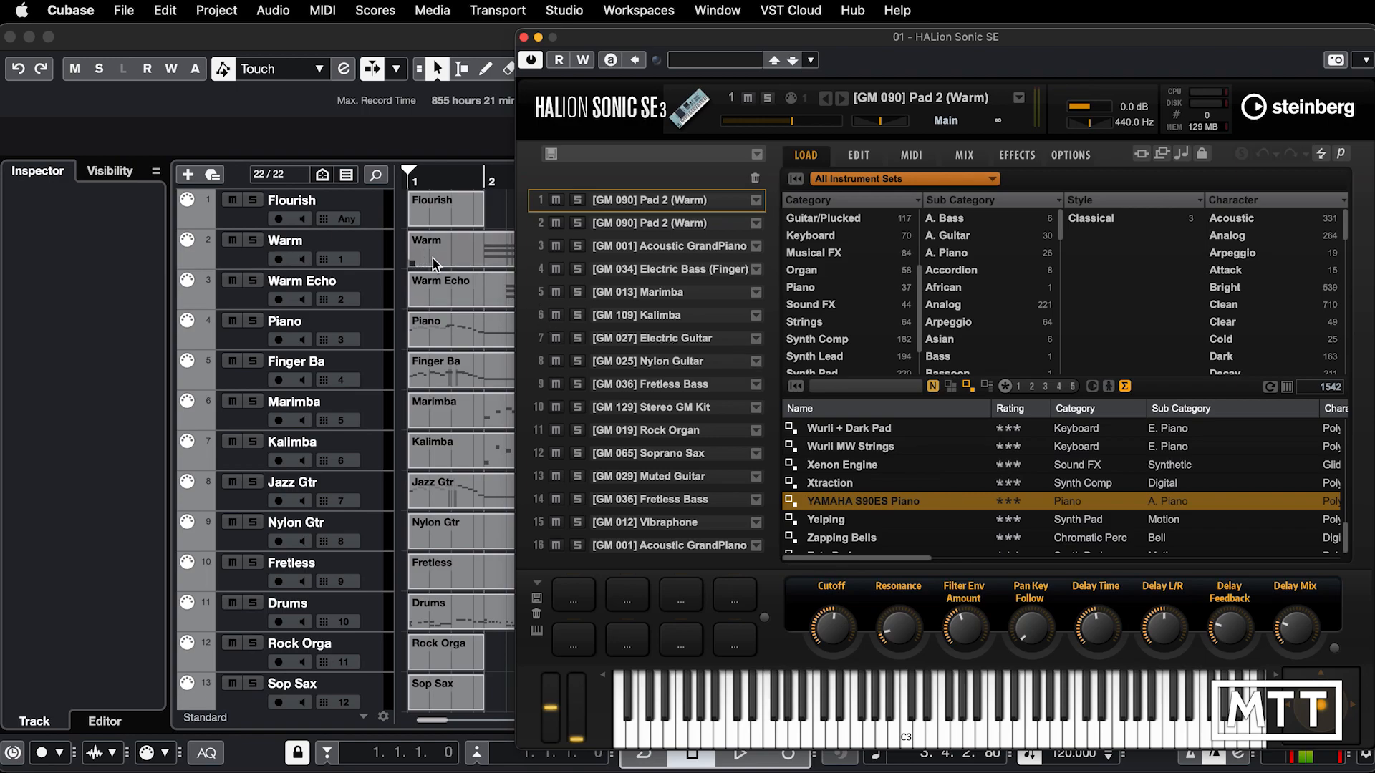
click(524, 39)
Step: Open the Warm part in the Key Editor and move the editor to its own window
click(513, 244)
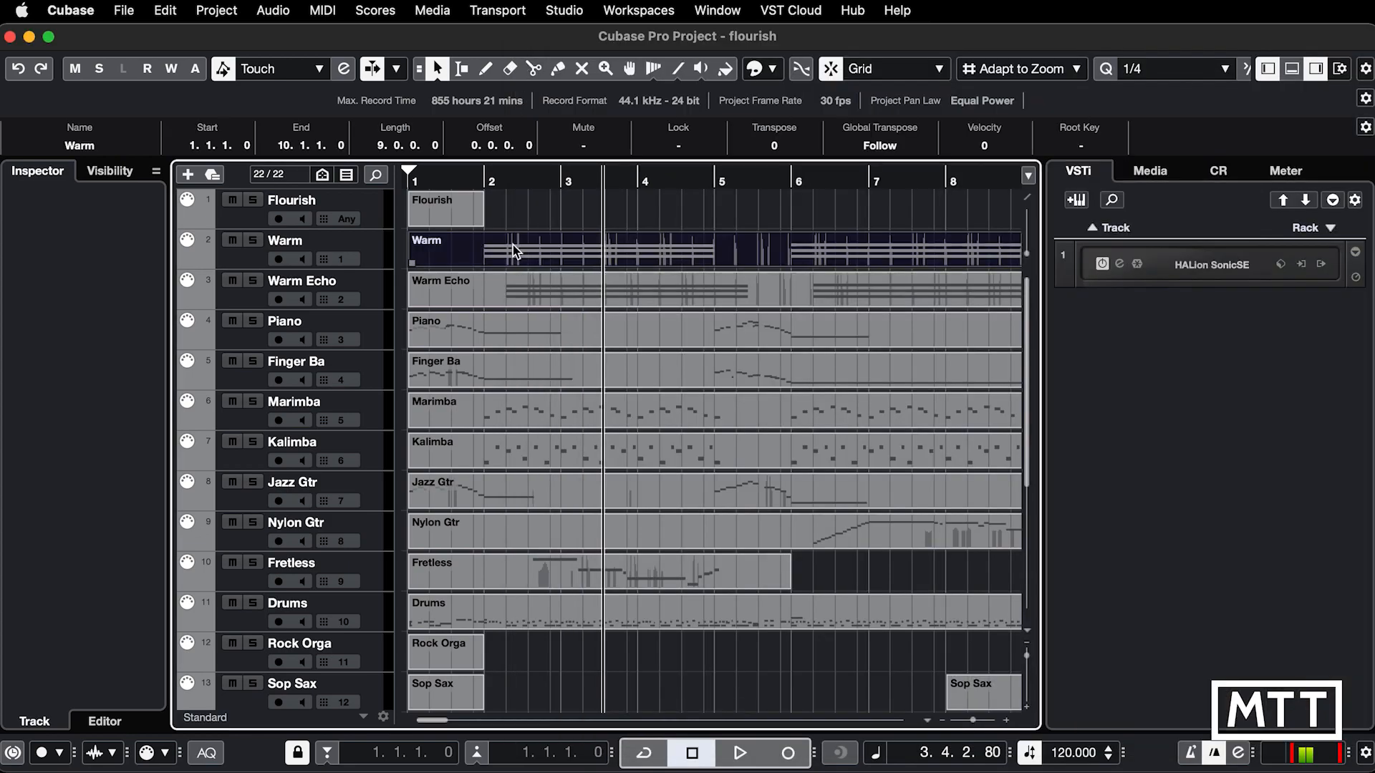
double_click(512, 245)
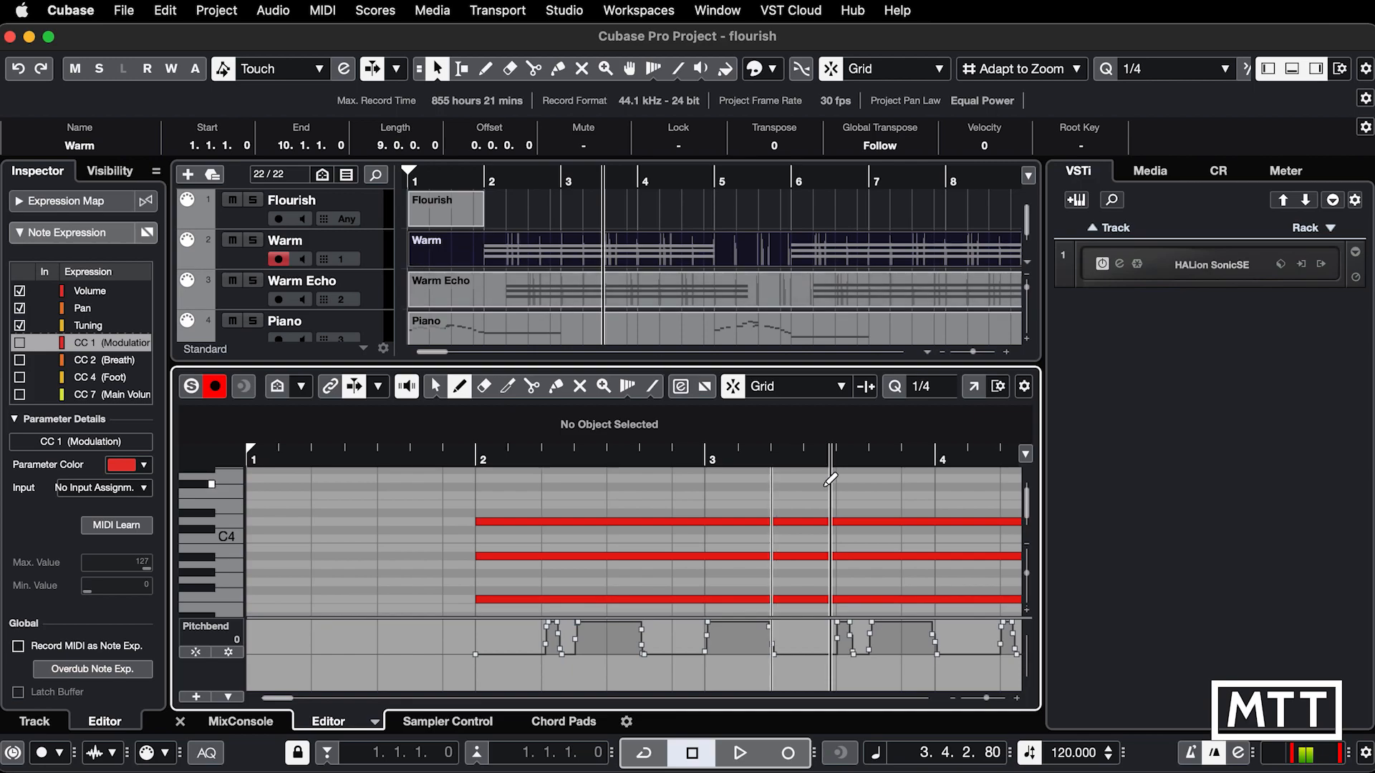
click(974, 387)
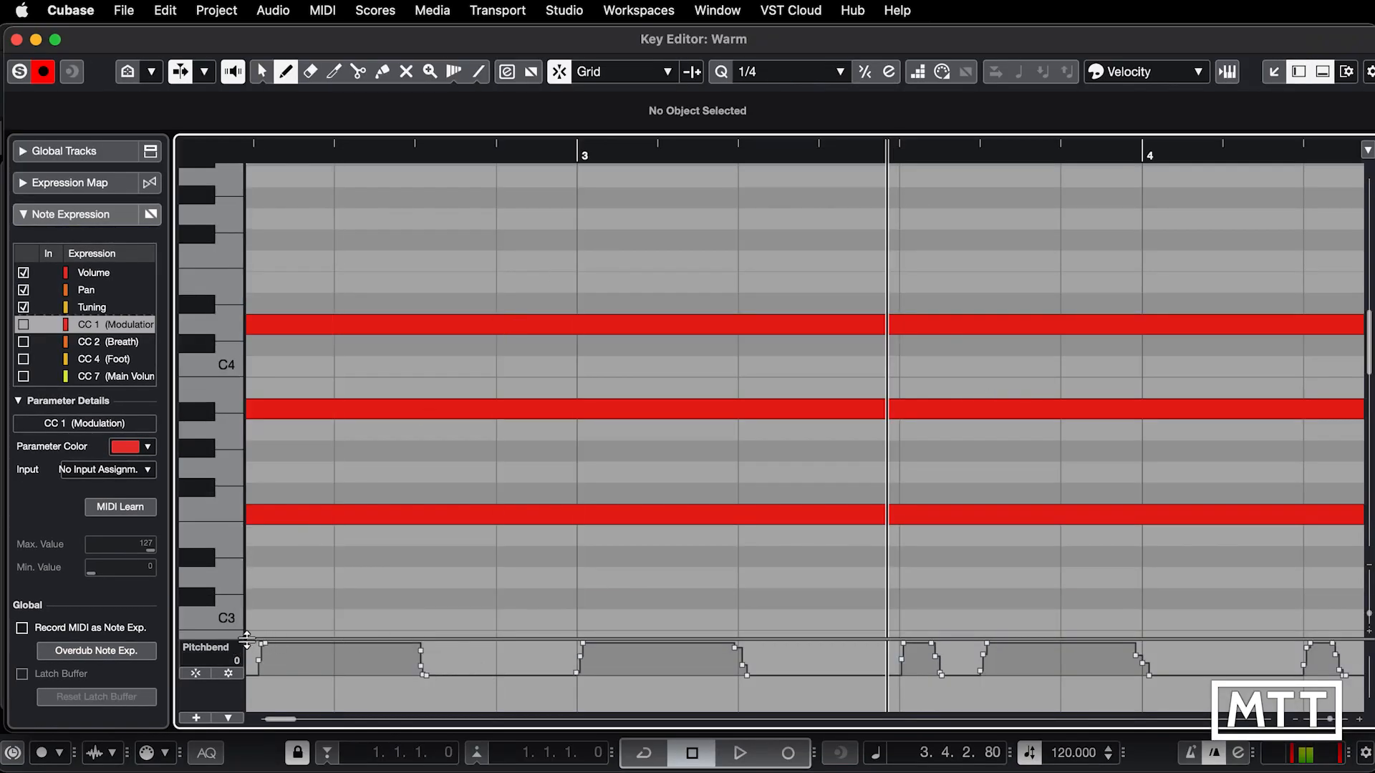
Step: Enlarge the controller lane beneath the Warm part's notes and switch it from Pitchbend to Program Change
drag(260, 638, 265, 502)
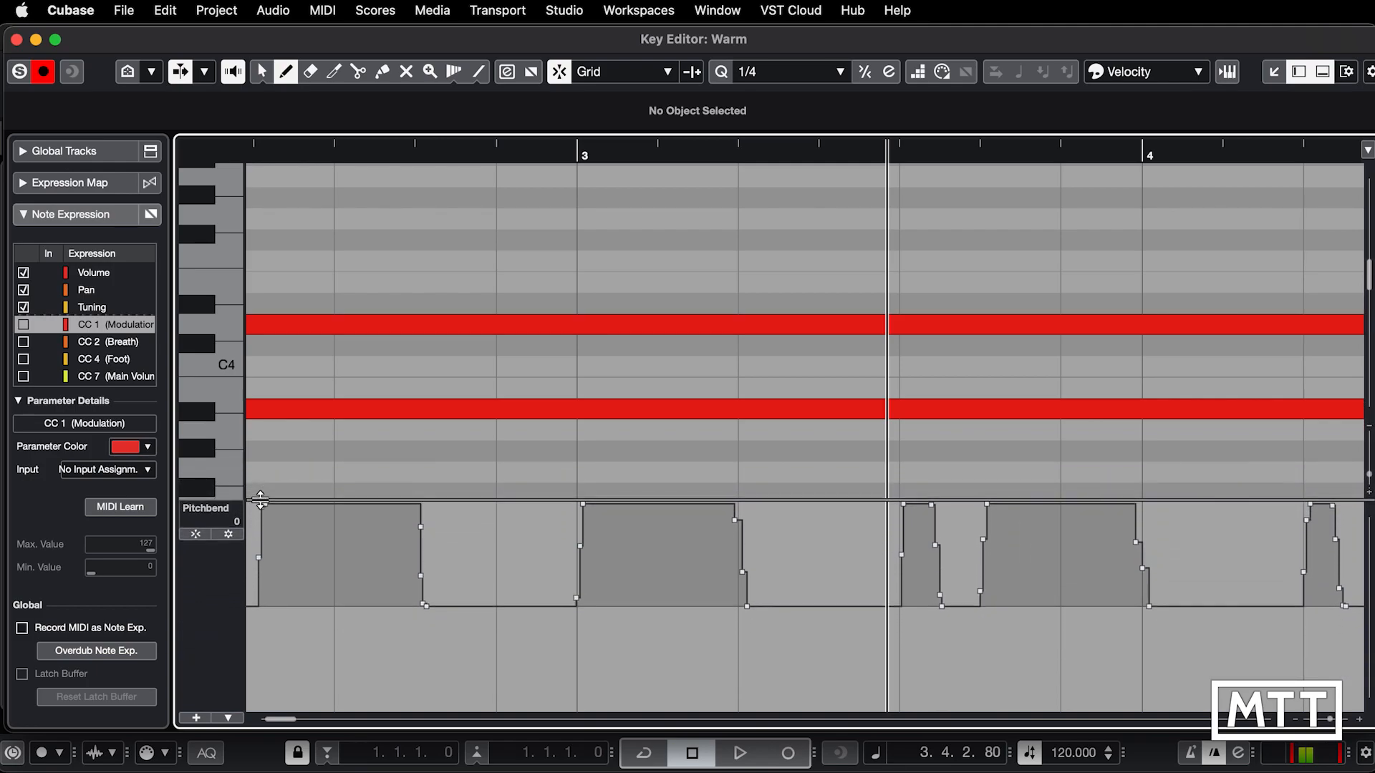
click(215, 515)
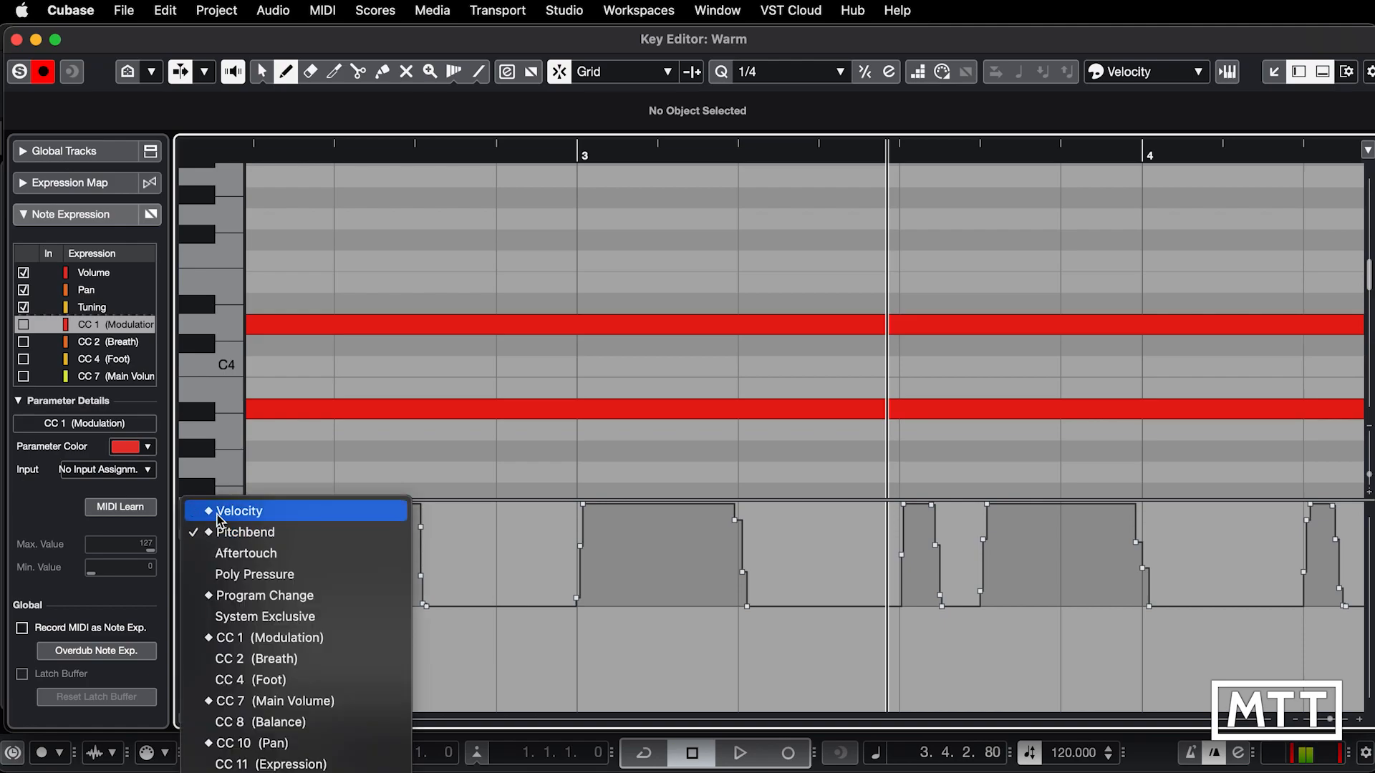
click(228, 599)
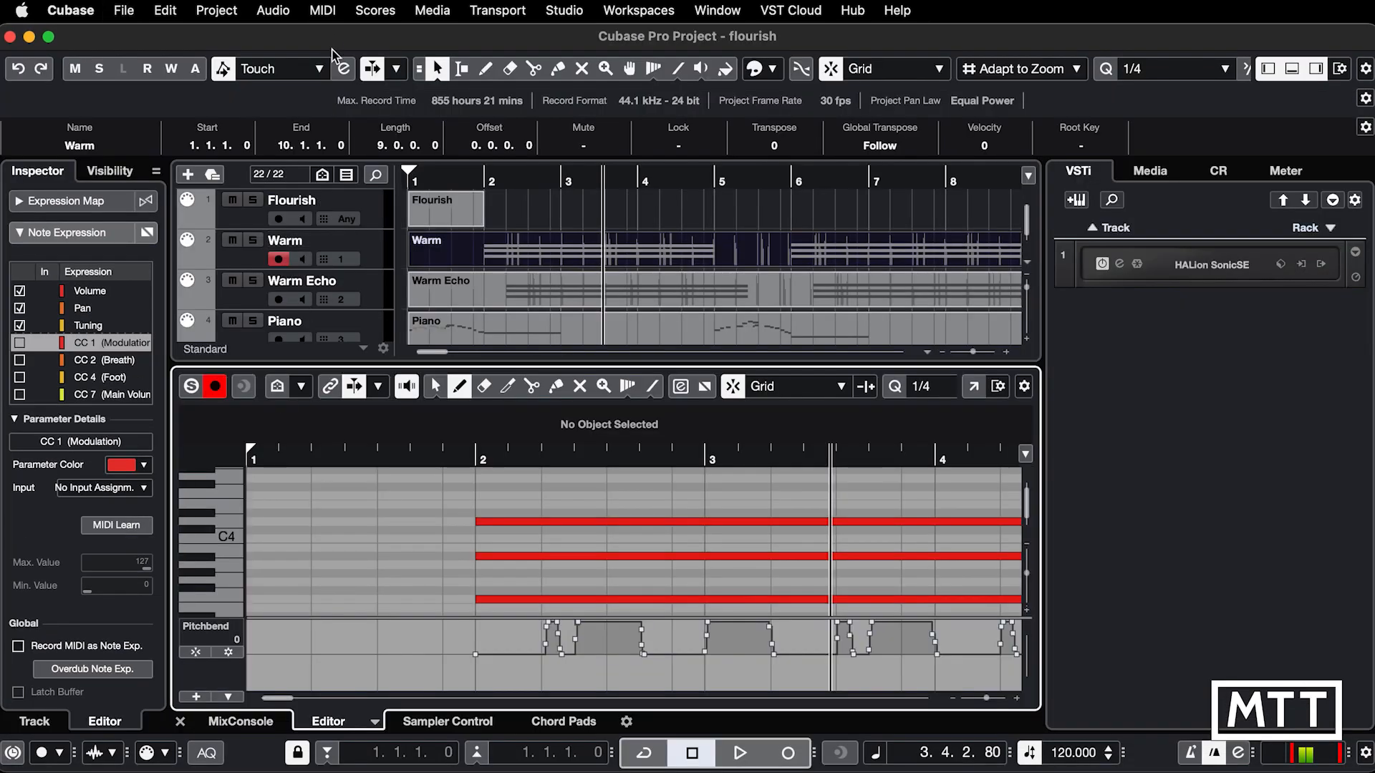
Step: Open the Warm part in the List Editor and examine its events, including the program change and controllers at the beginning
click(323, 10)
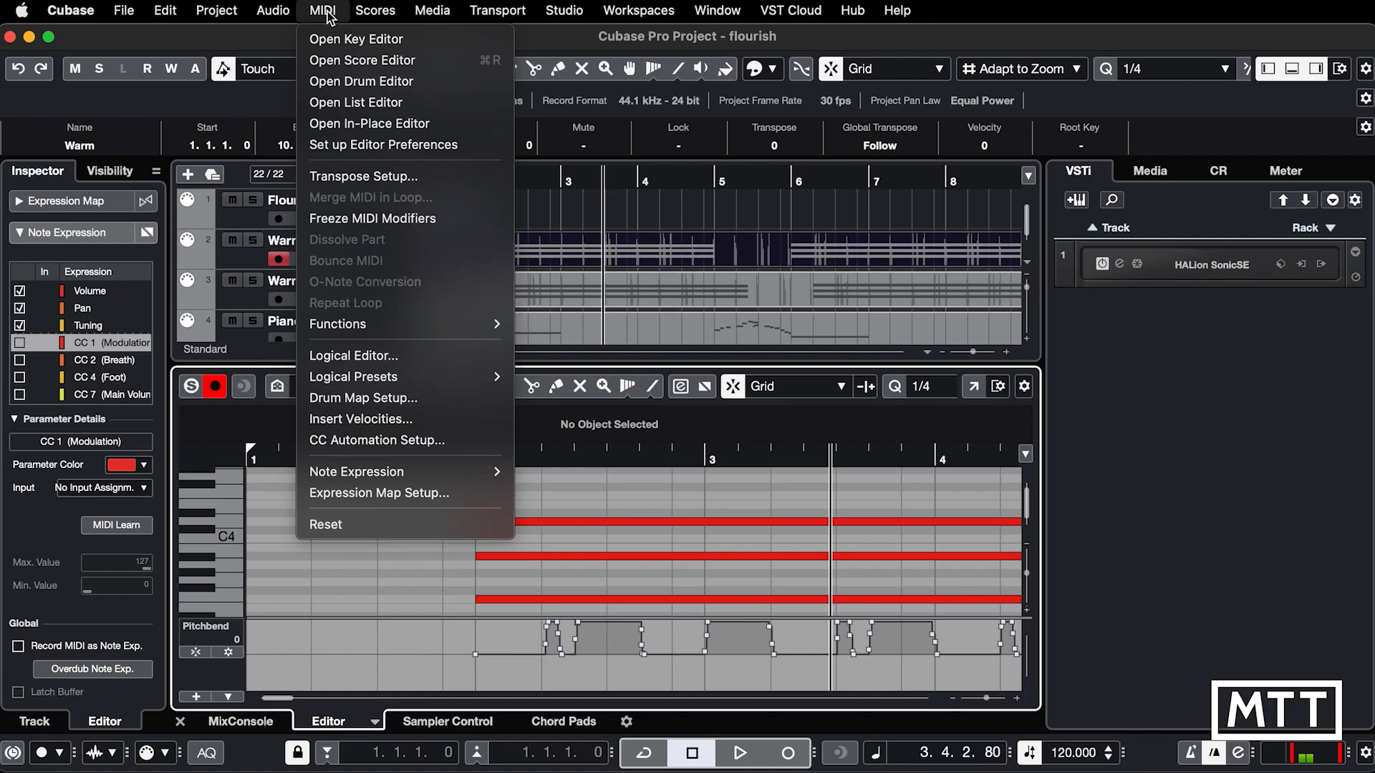
click(338, 107)
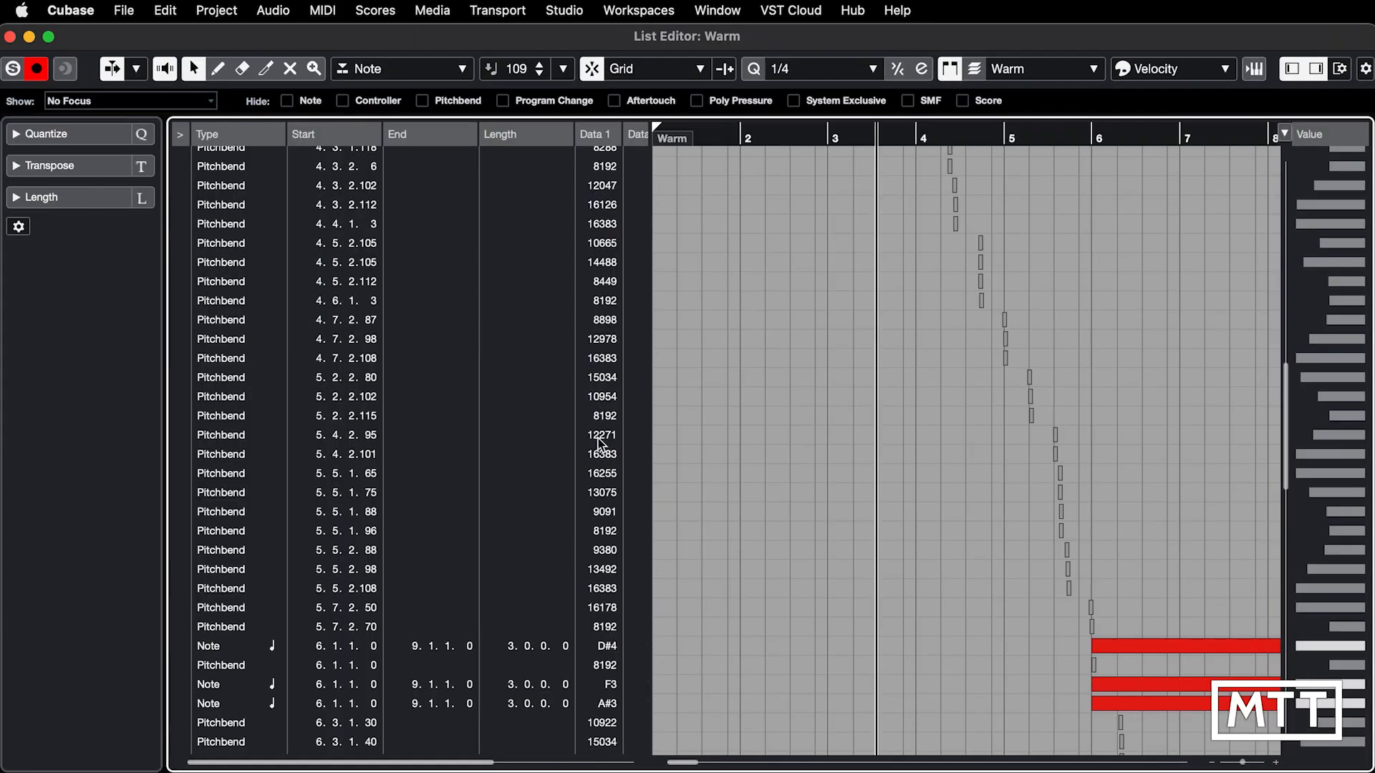
scroll(565, 620, down, 5)
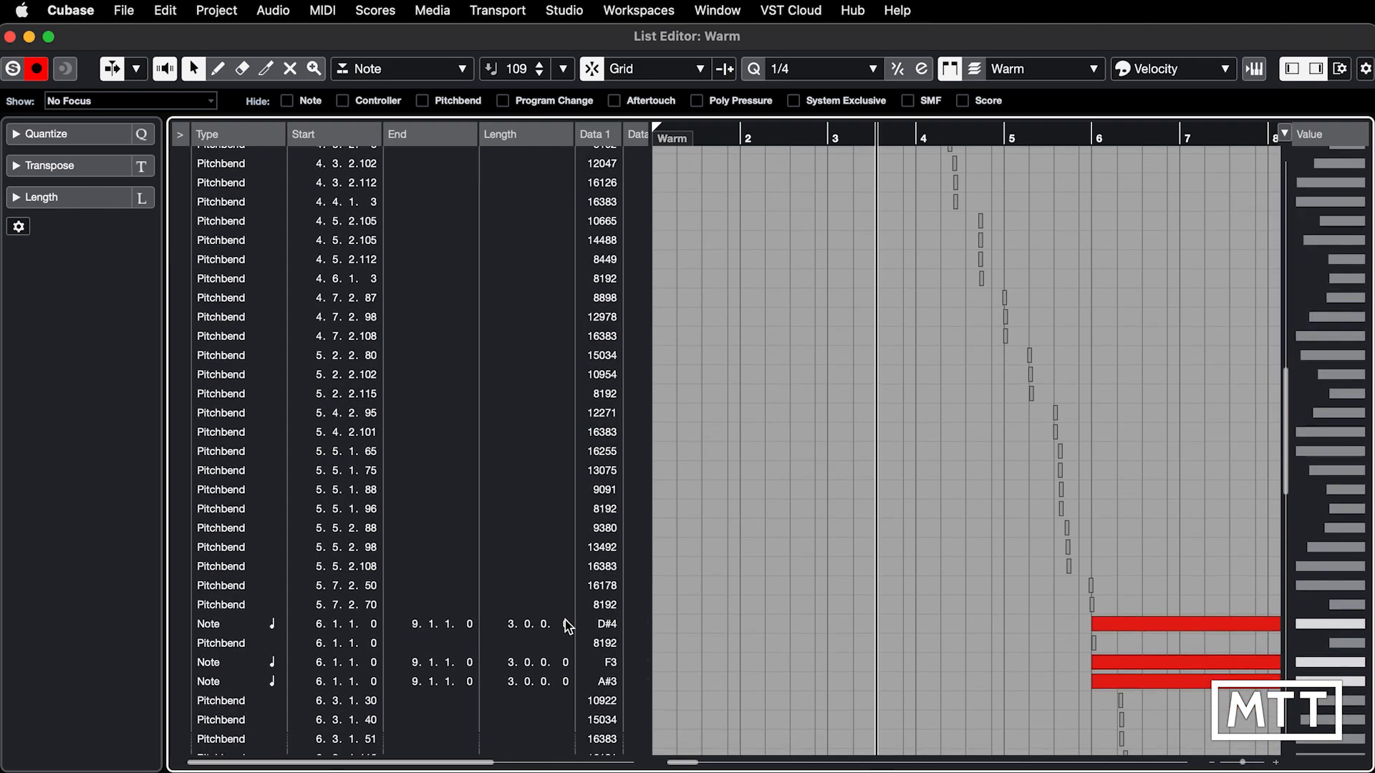
scroll(565, 621, right, 1)
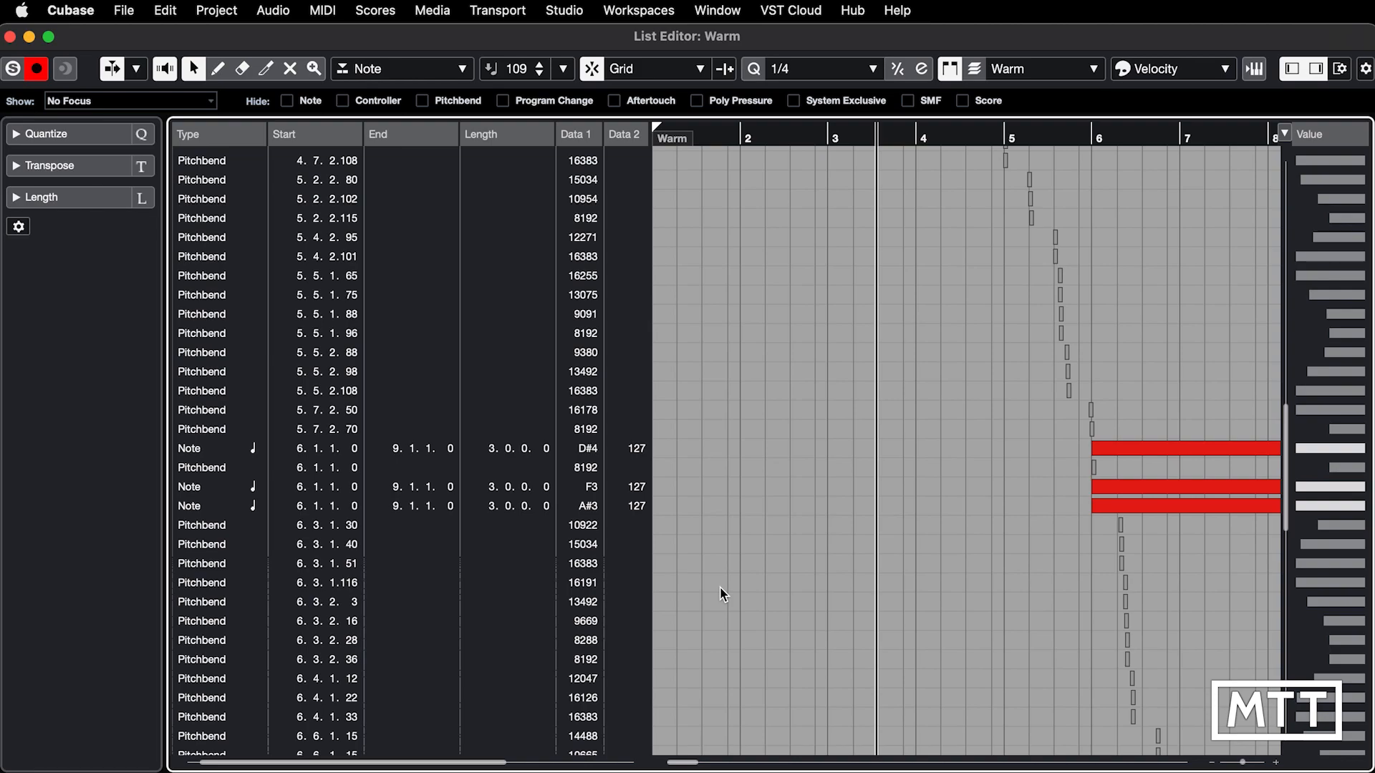
scroll(816, 570, up, 6)
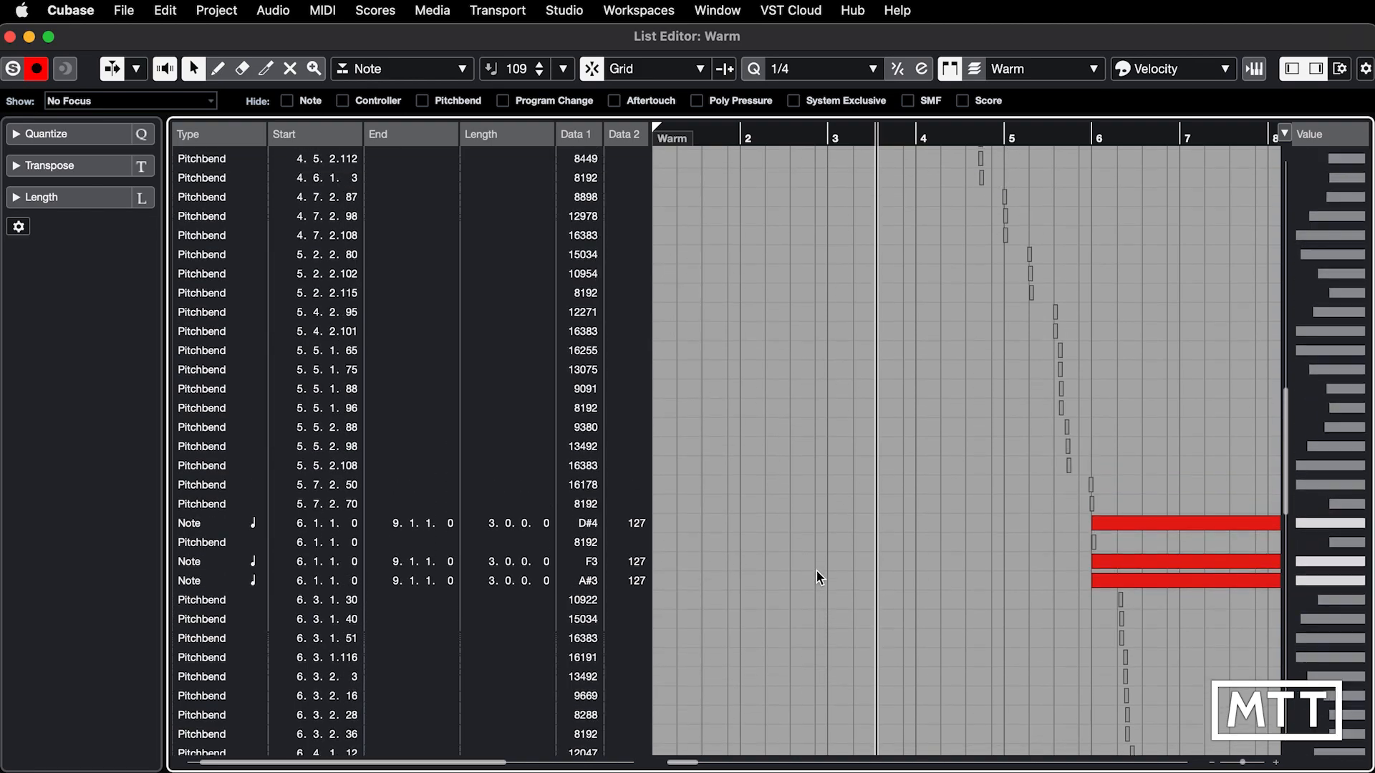
scroll(816, 570, up, 12)
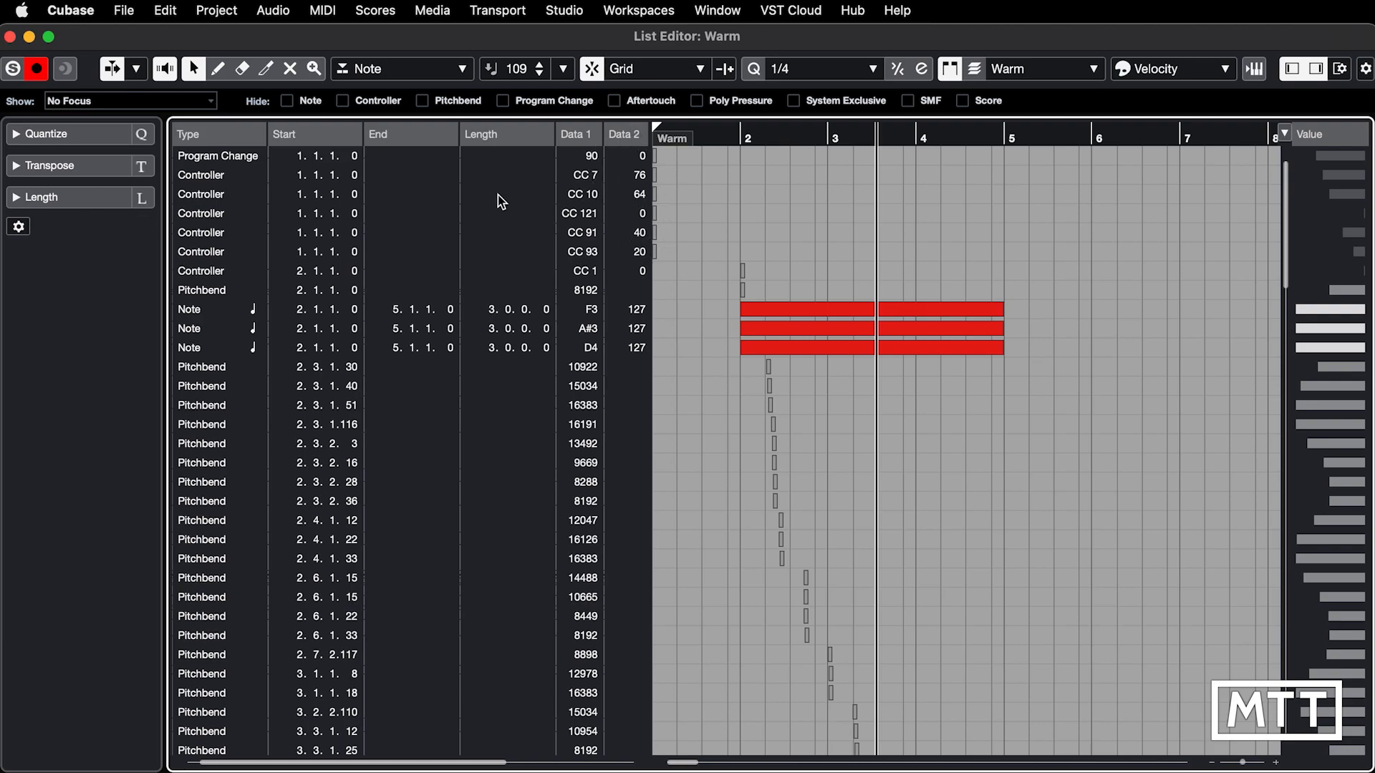
Step: Examine the opening program change and the CC 7, CC 10 and CC 121 controller events in the Warm part's list
click(208, 158)
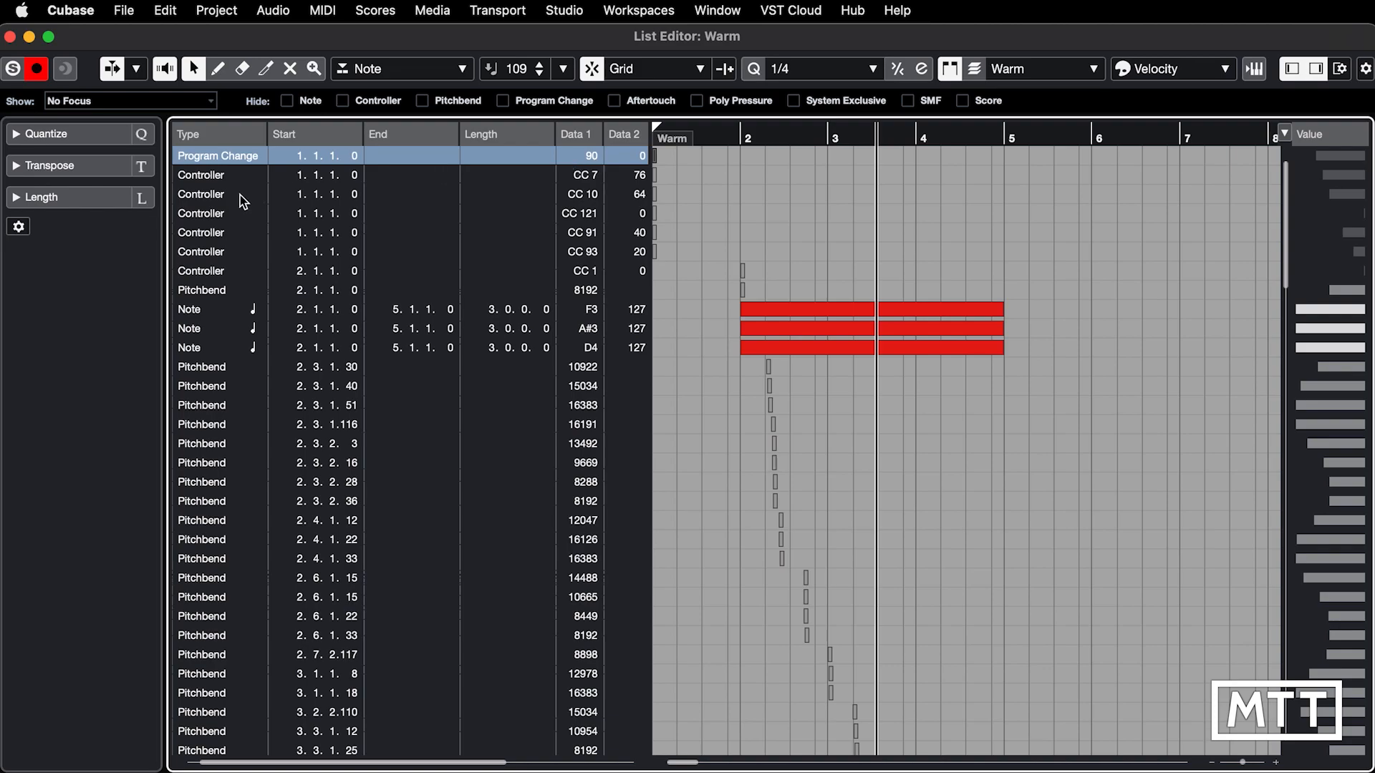
click(216, 178)
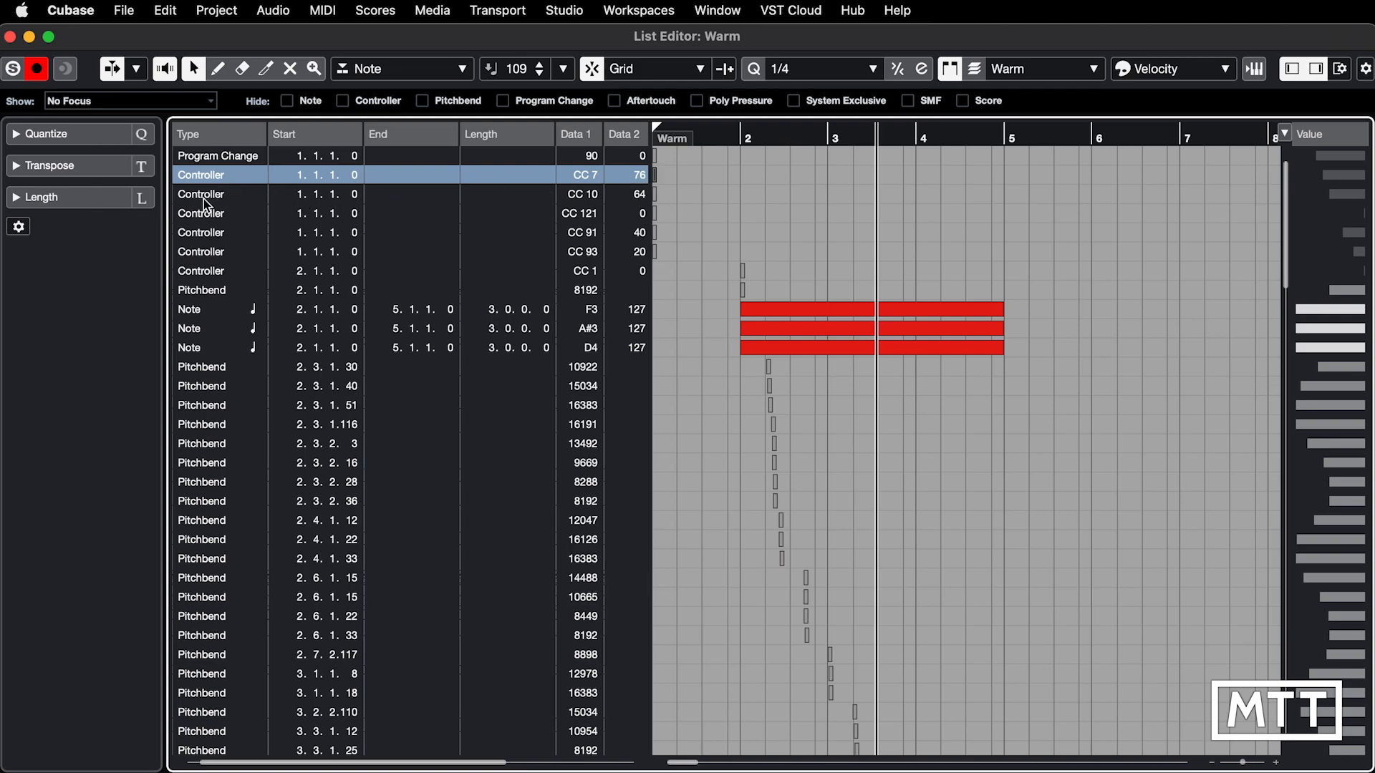
click(466, 200)
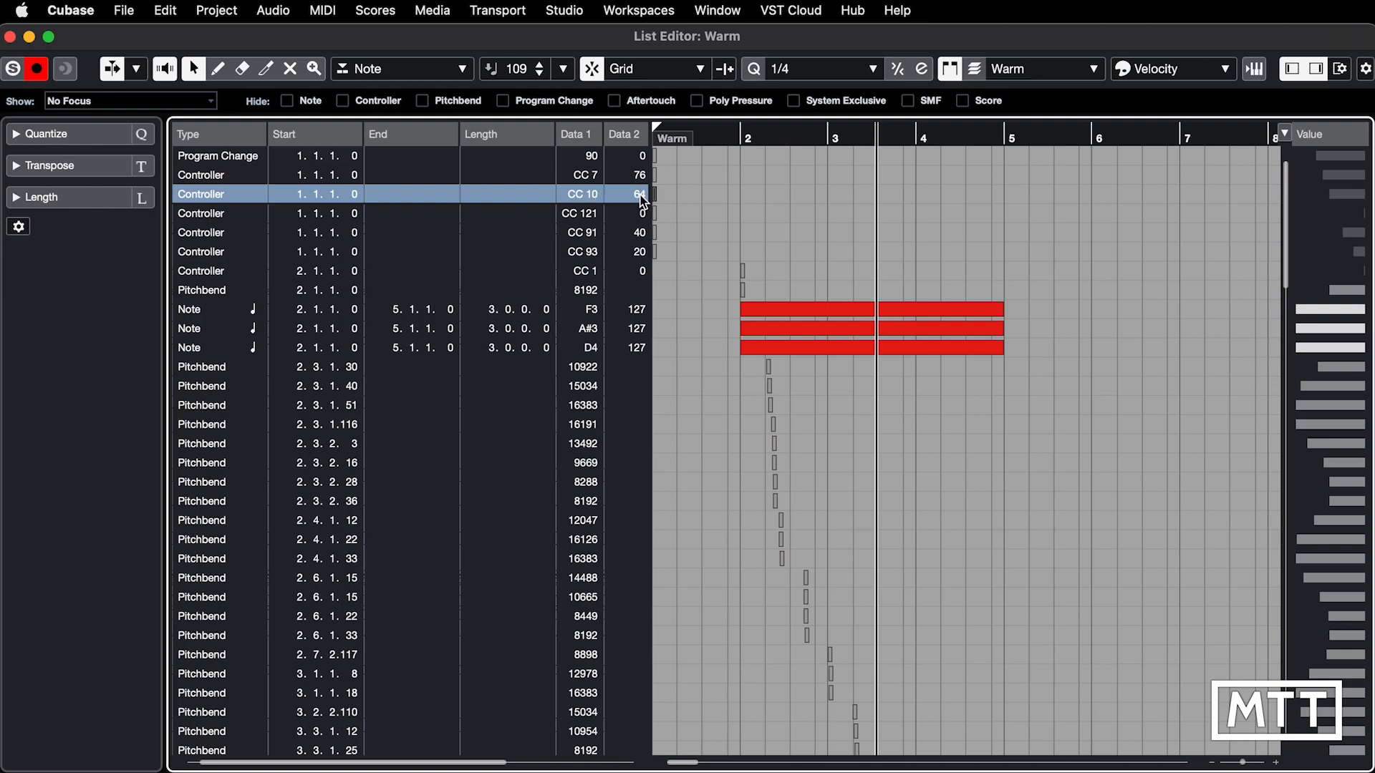
click(211, 221)
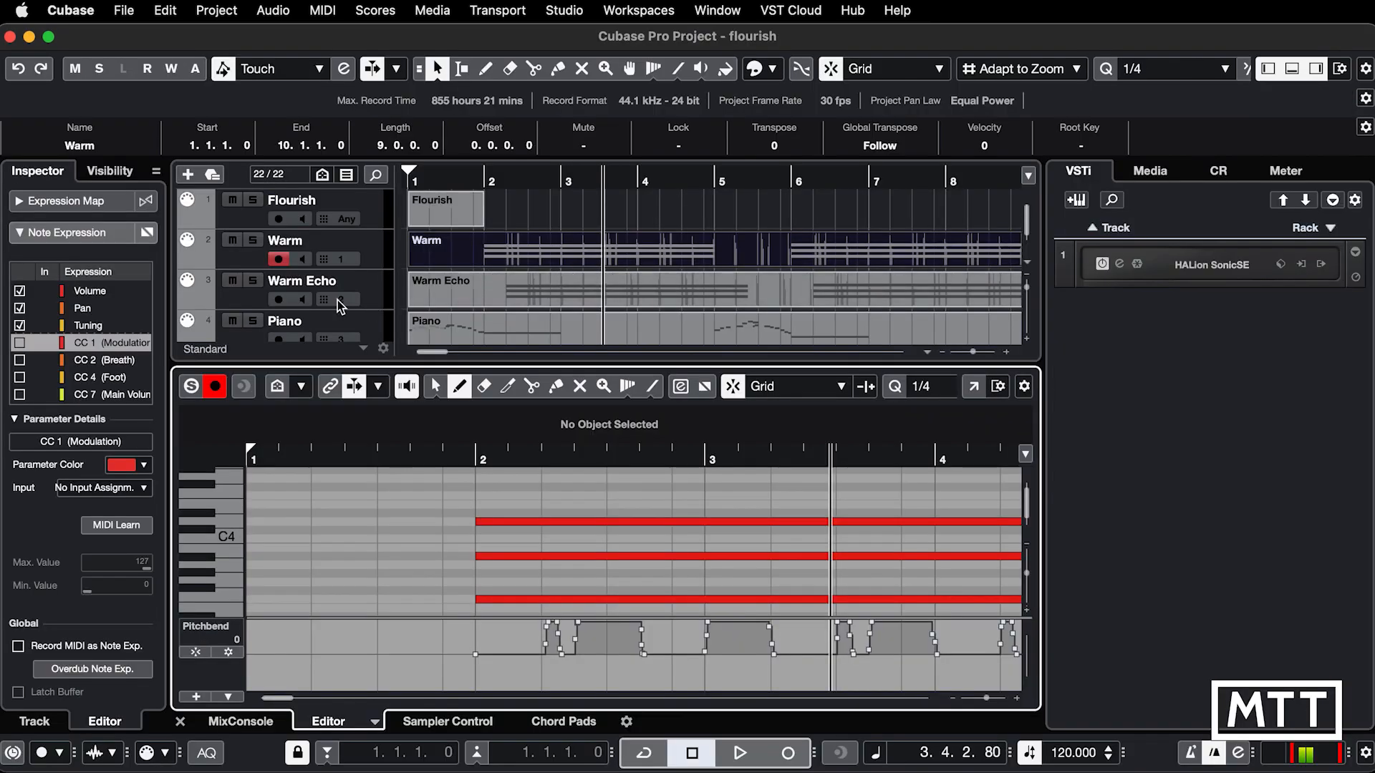
Step: Open the Warm Echo part in the List Editor and examine its program change and controller values in a widened list, closing the editor when done
click(411, 295)
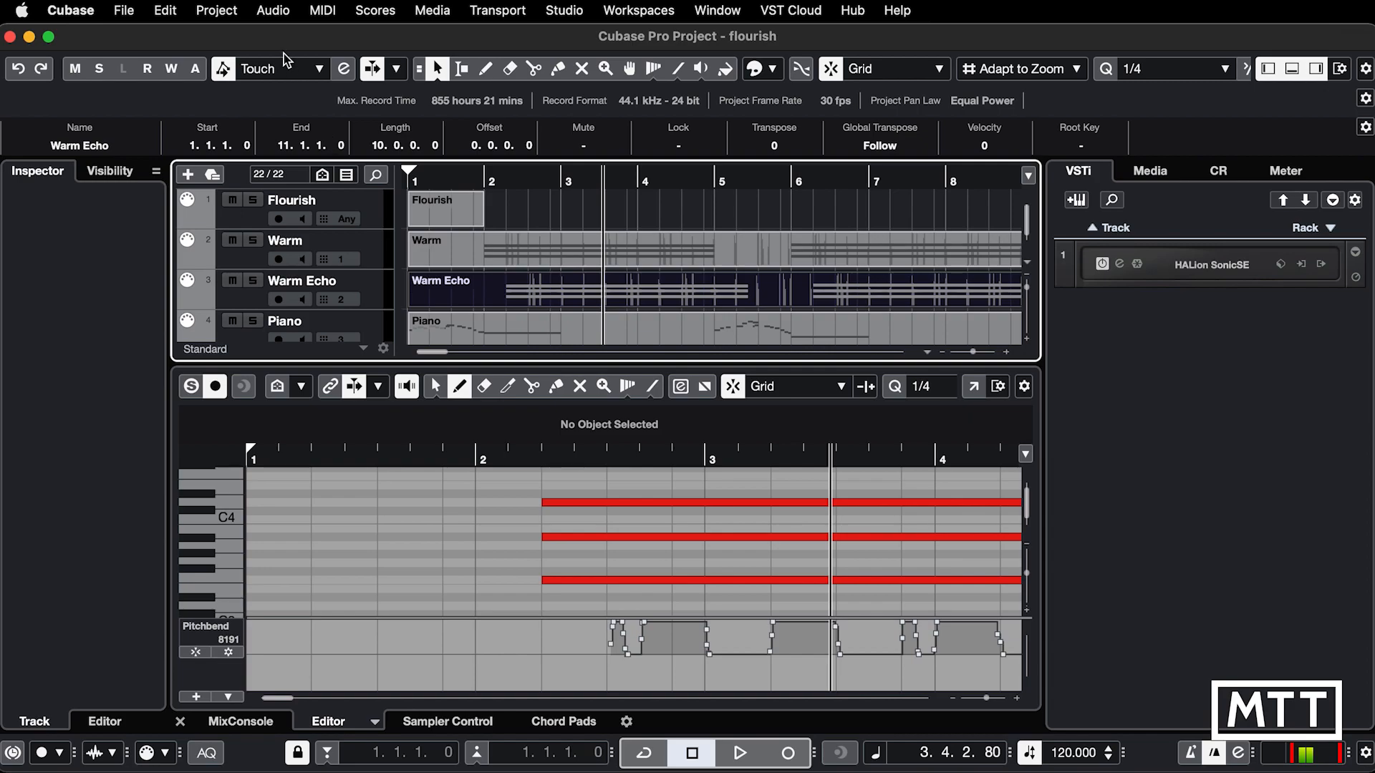
click(326, 11)
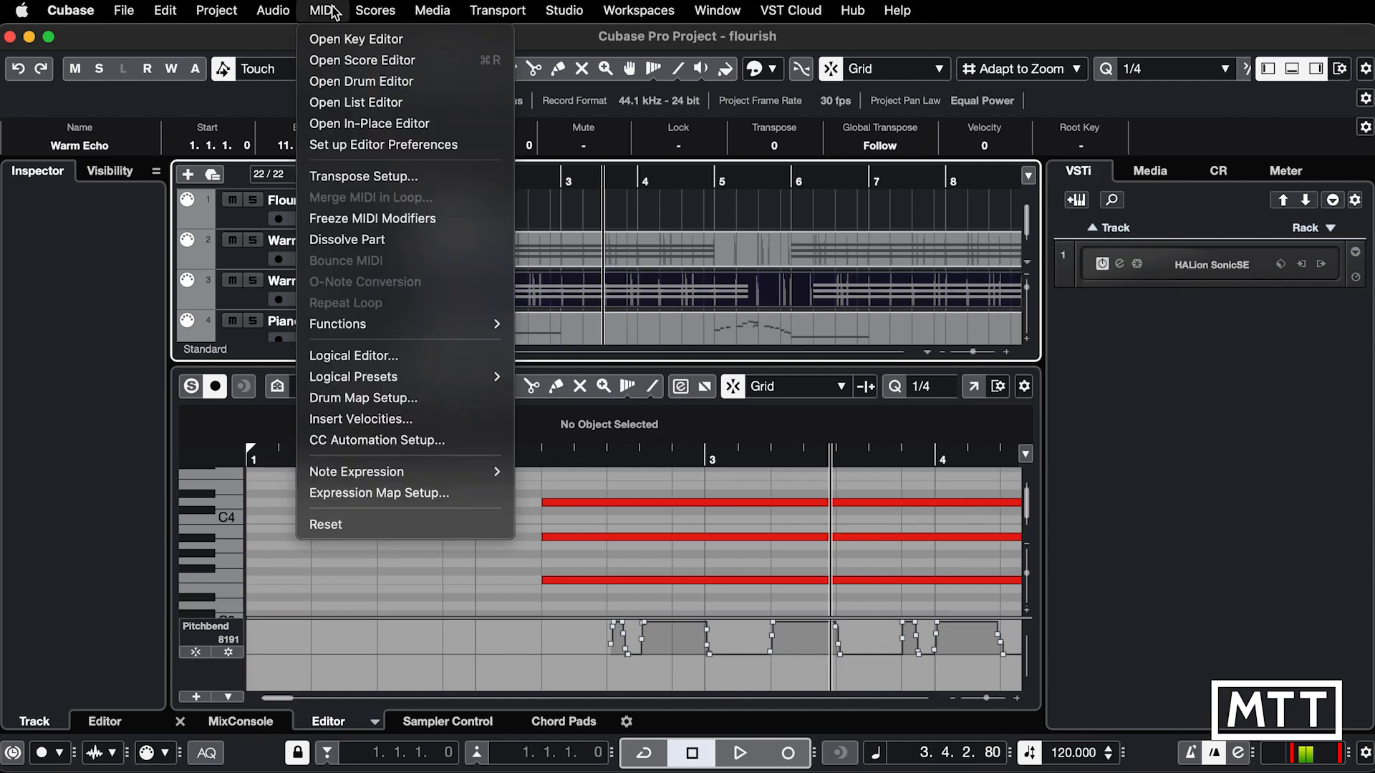
click(355, 102)
scroll(465, 201, up, 5)
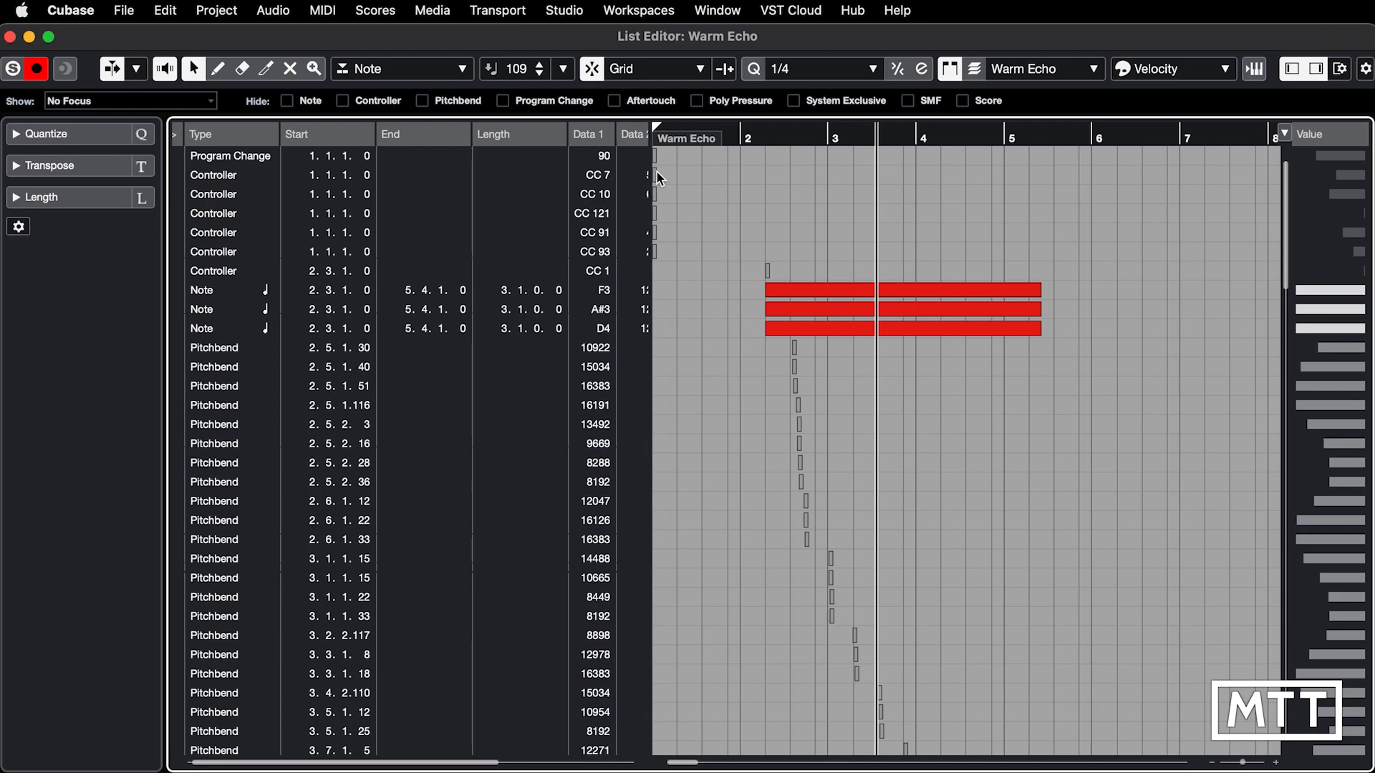
drag(651, 184, 709, 192)
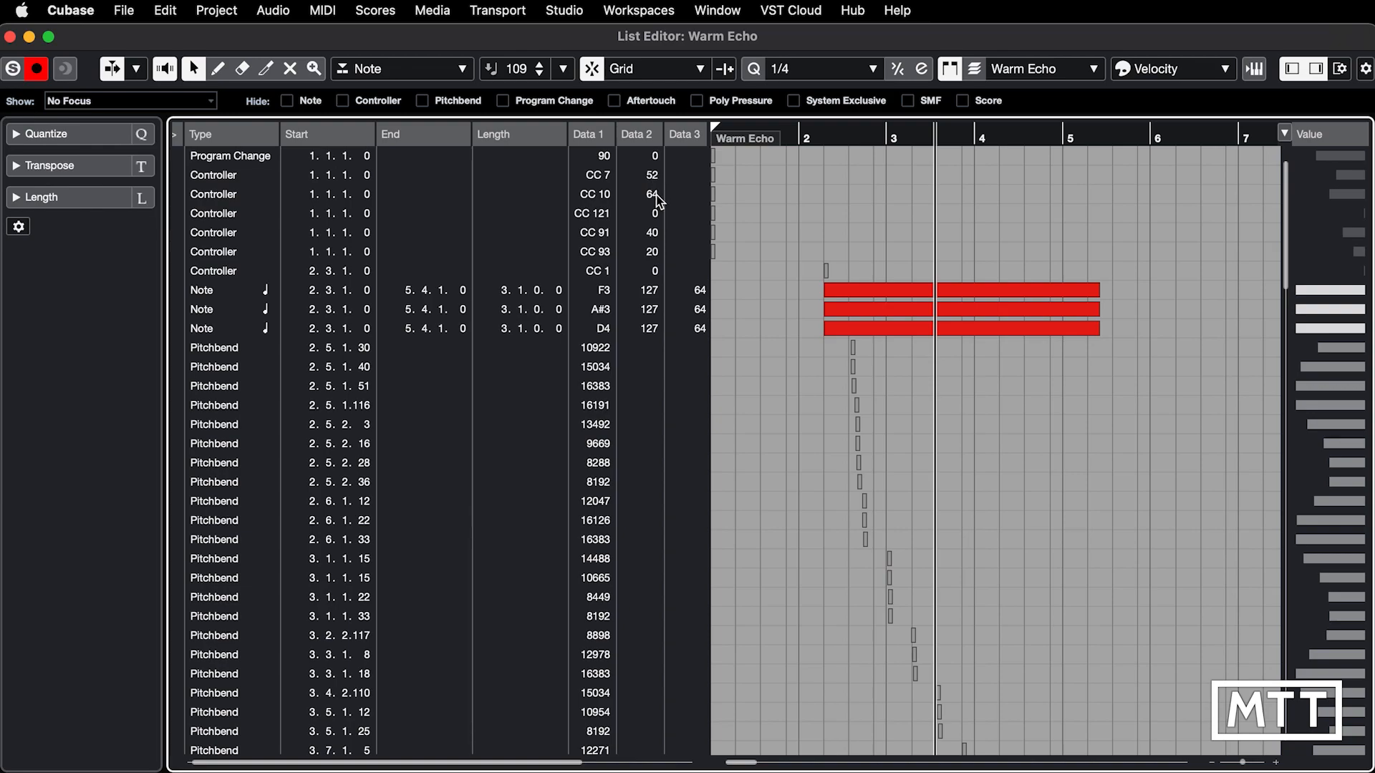
key(super+w)
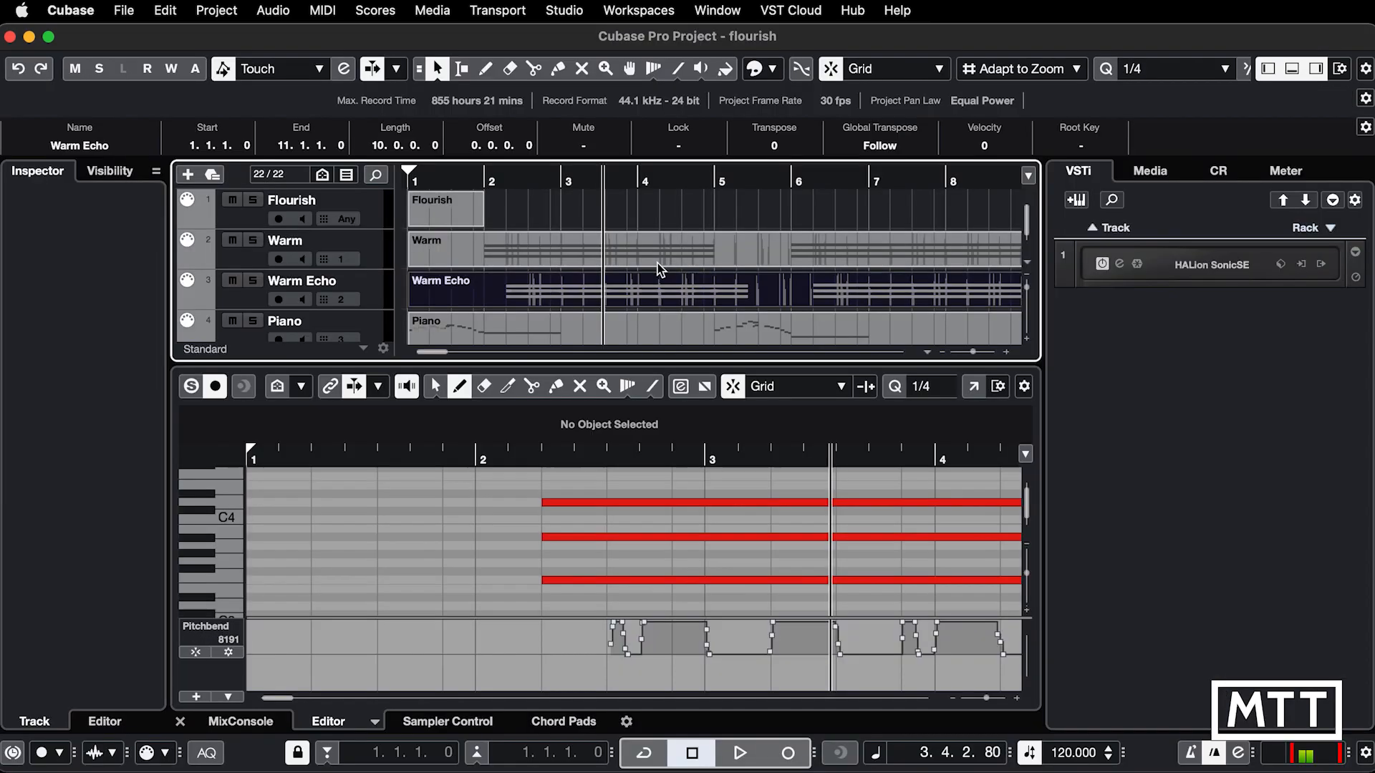
Step: Open the Piano part in the List Editor and check its initial program change and controllers, closing the editor when done
click(471, 331)
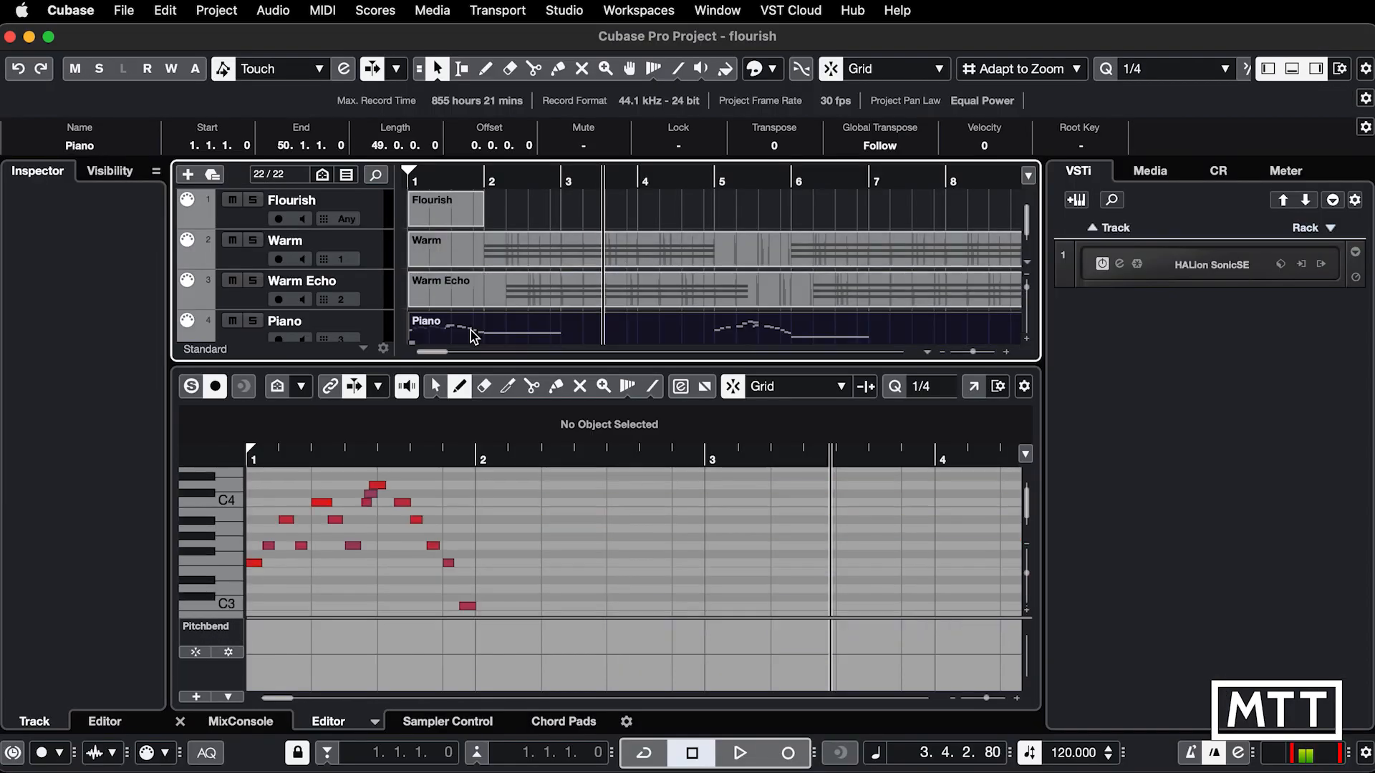
click(323, 10)
click(355, 101)
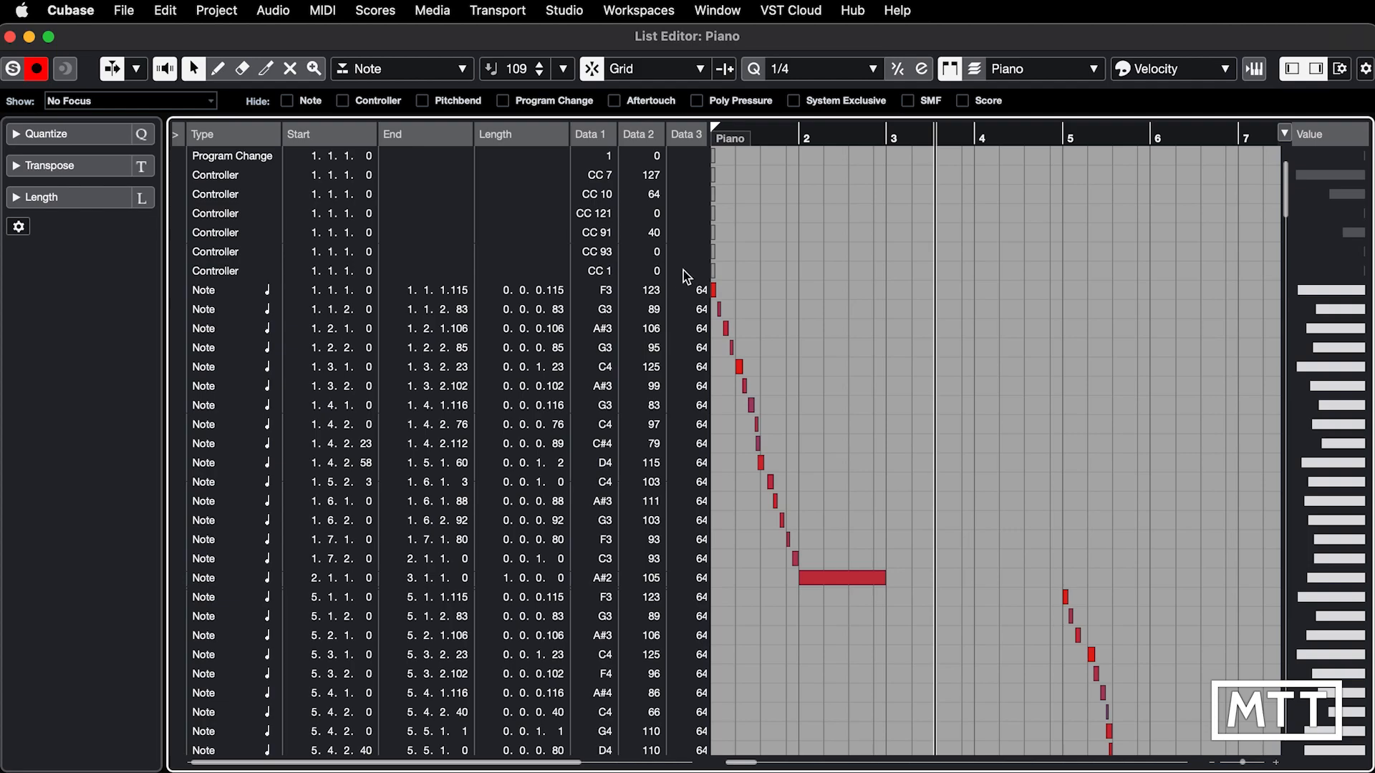
key(super+w)
Step: Open HALion Sonic SE and load the YAMAHA S90ES Piano program into slot 3
scroll(570, 264, down, 2)
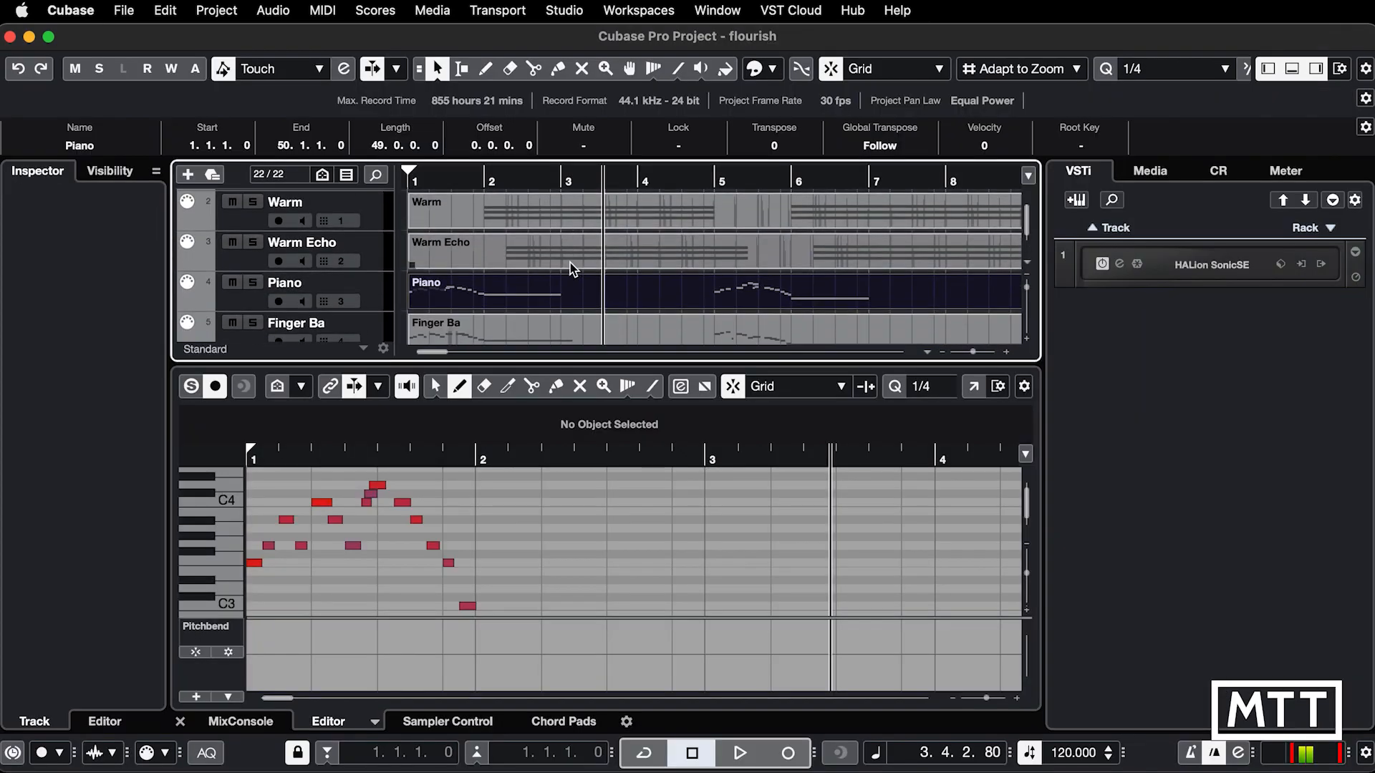
scroll(570, 264, up, 2)
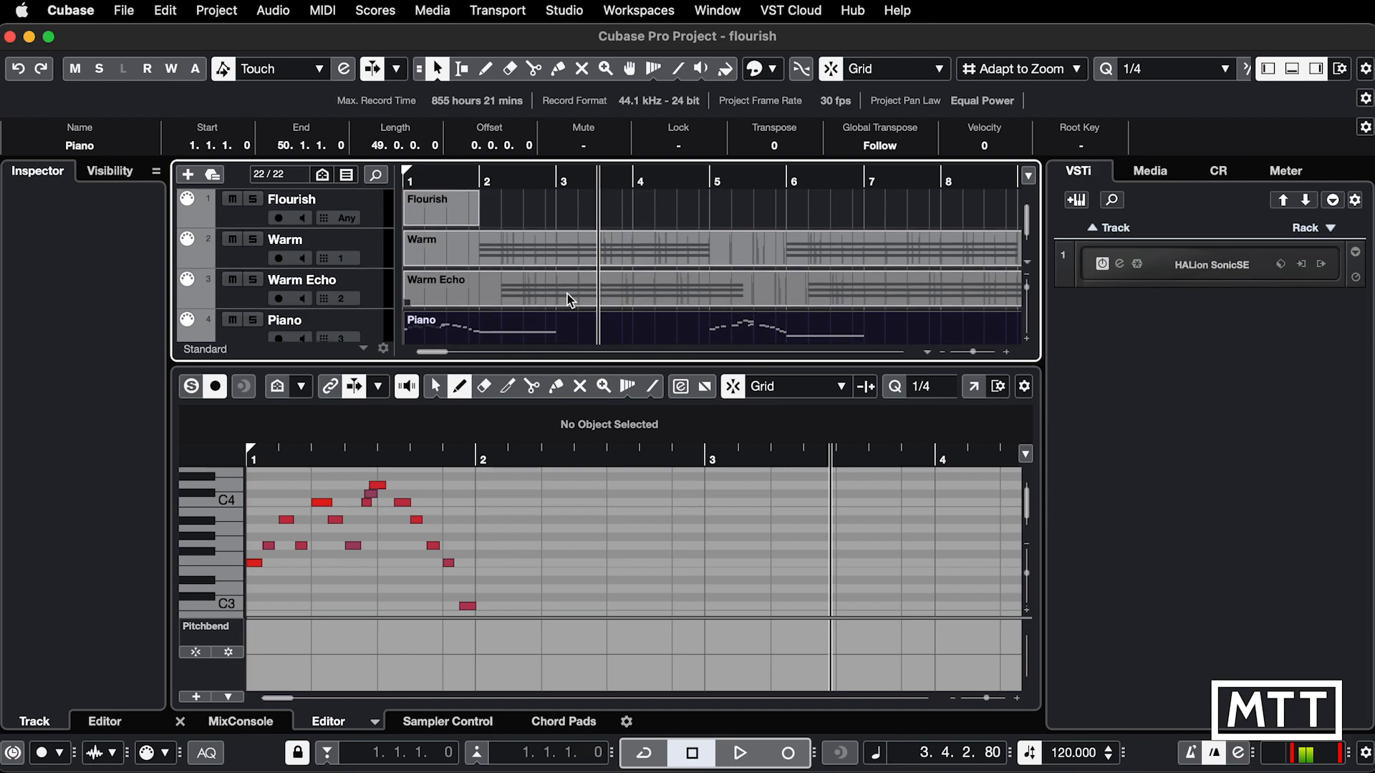
scroll(567, 294, down, 1)
scroll(454, 287, down, 2)
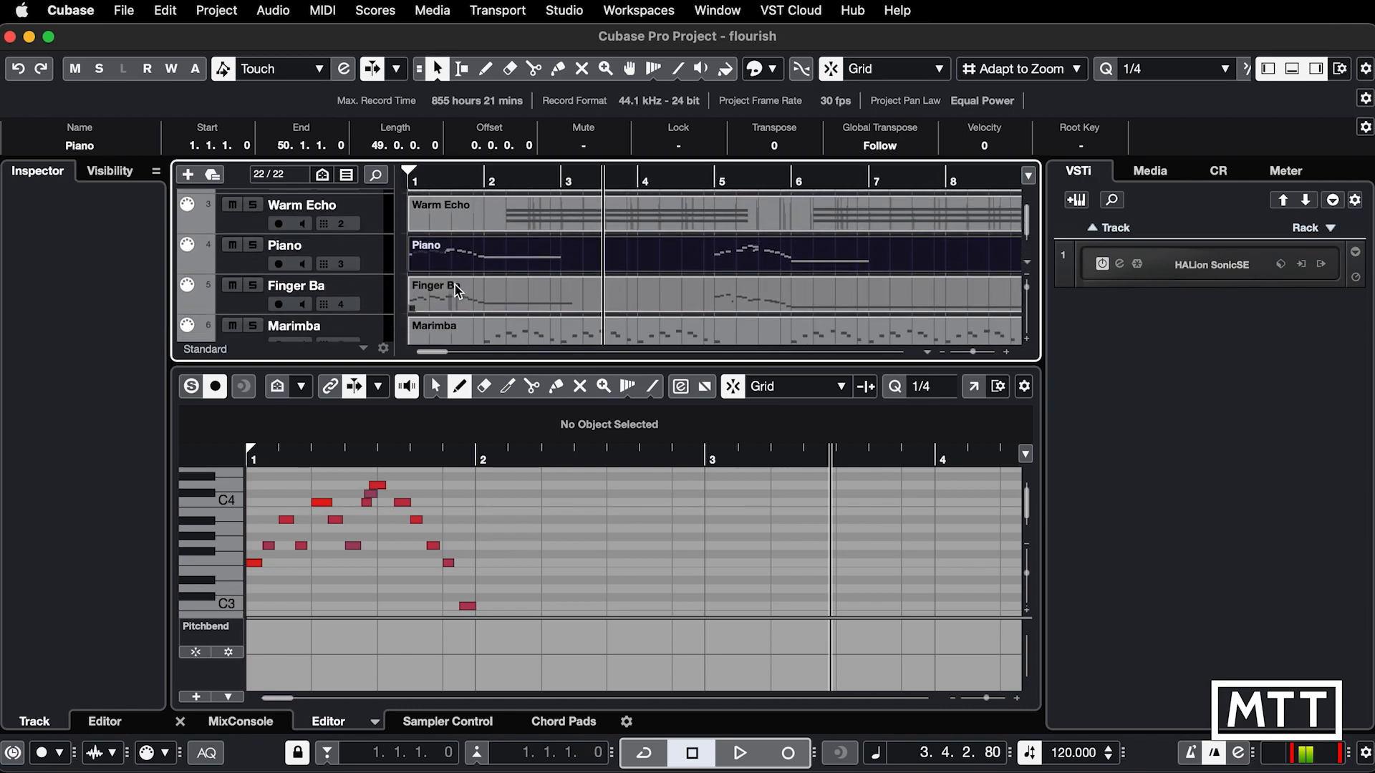
click(1120, 267)
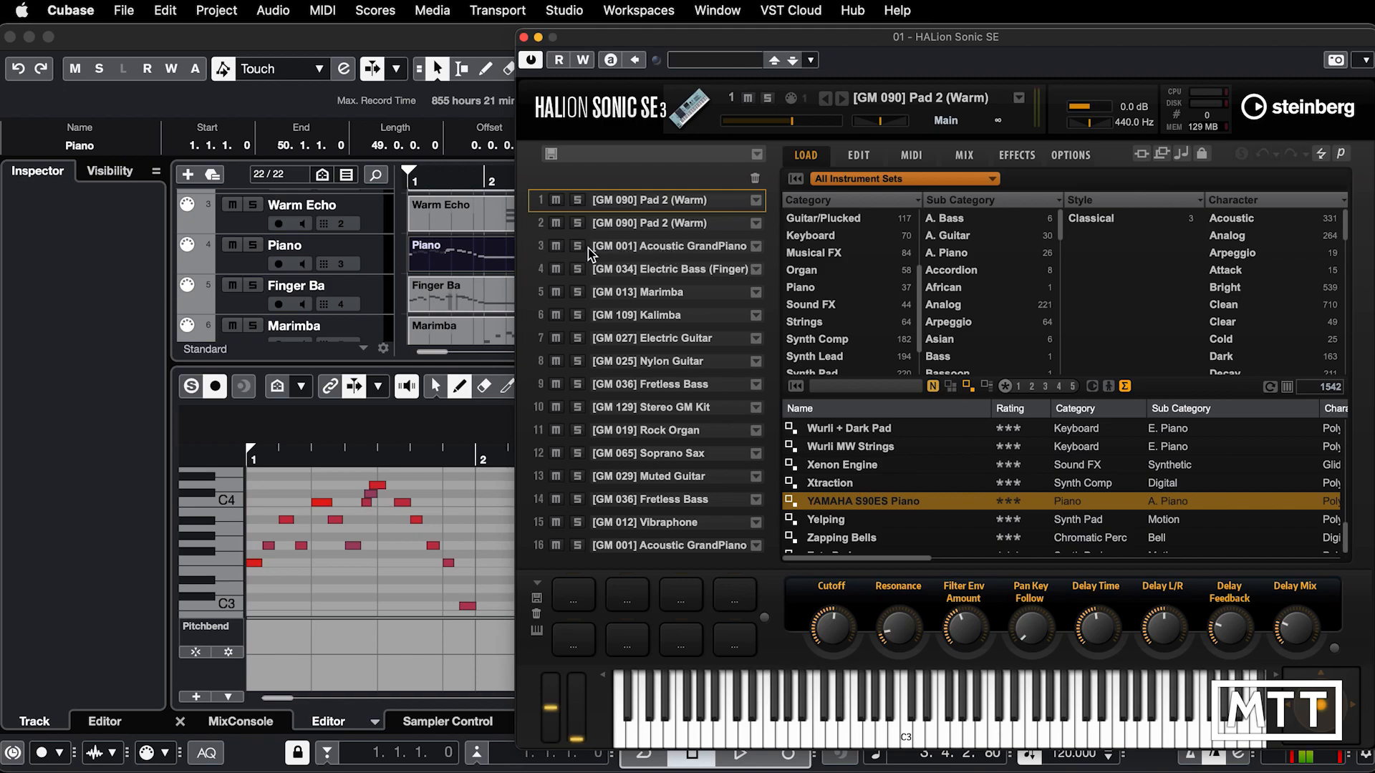
click(544, 248)
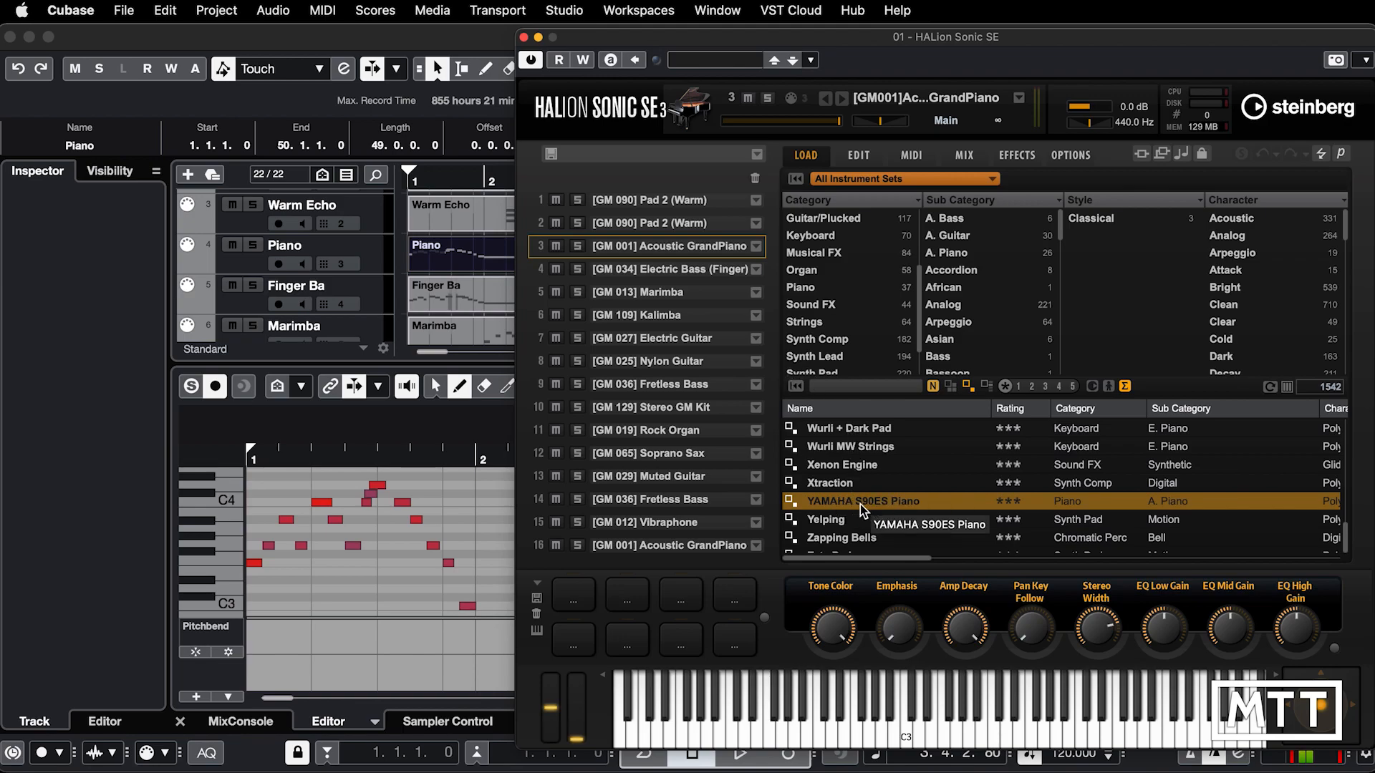
double_click(881, 502)
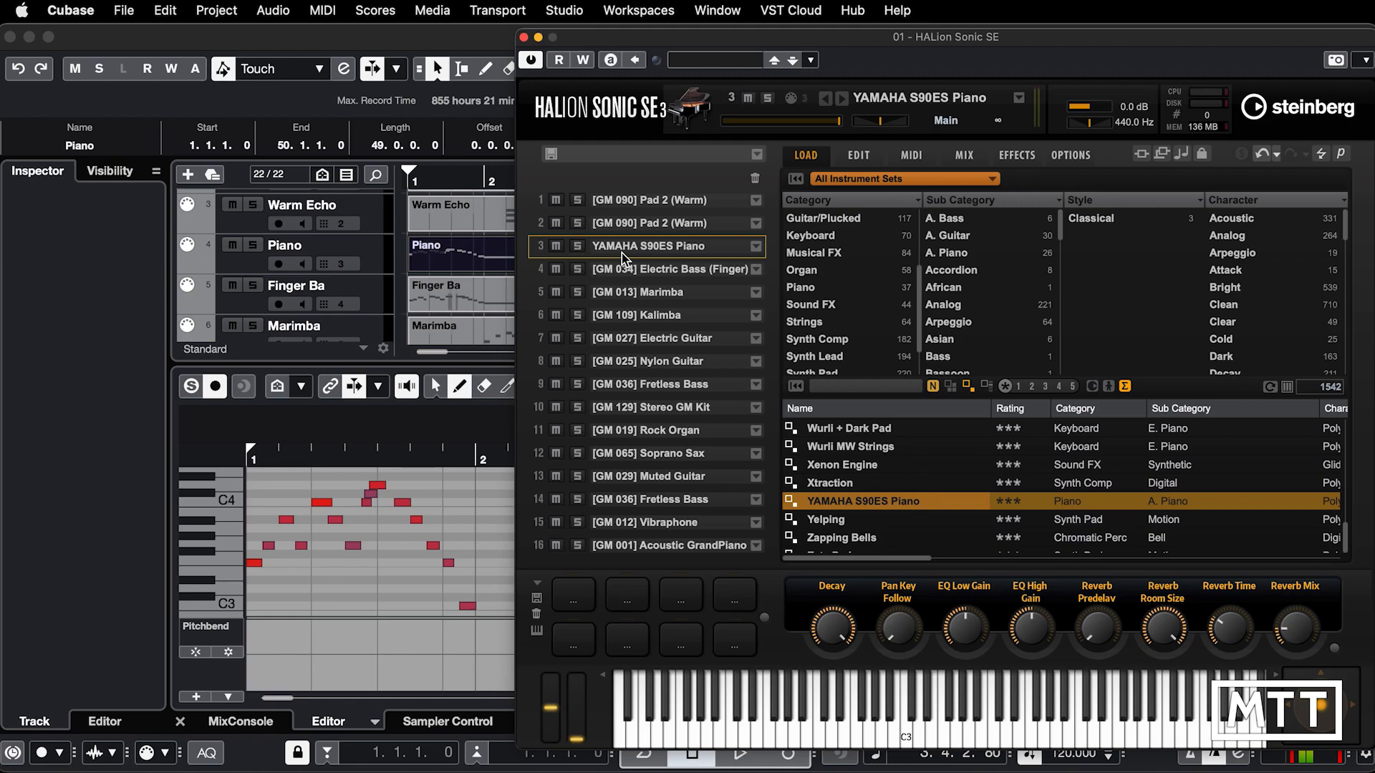
Step: Play the project from the start to hear the replaced piano sound, stopping playback and closing the instrument when done
key(period)
key(space)
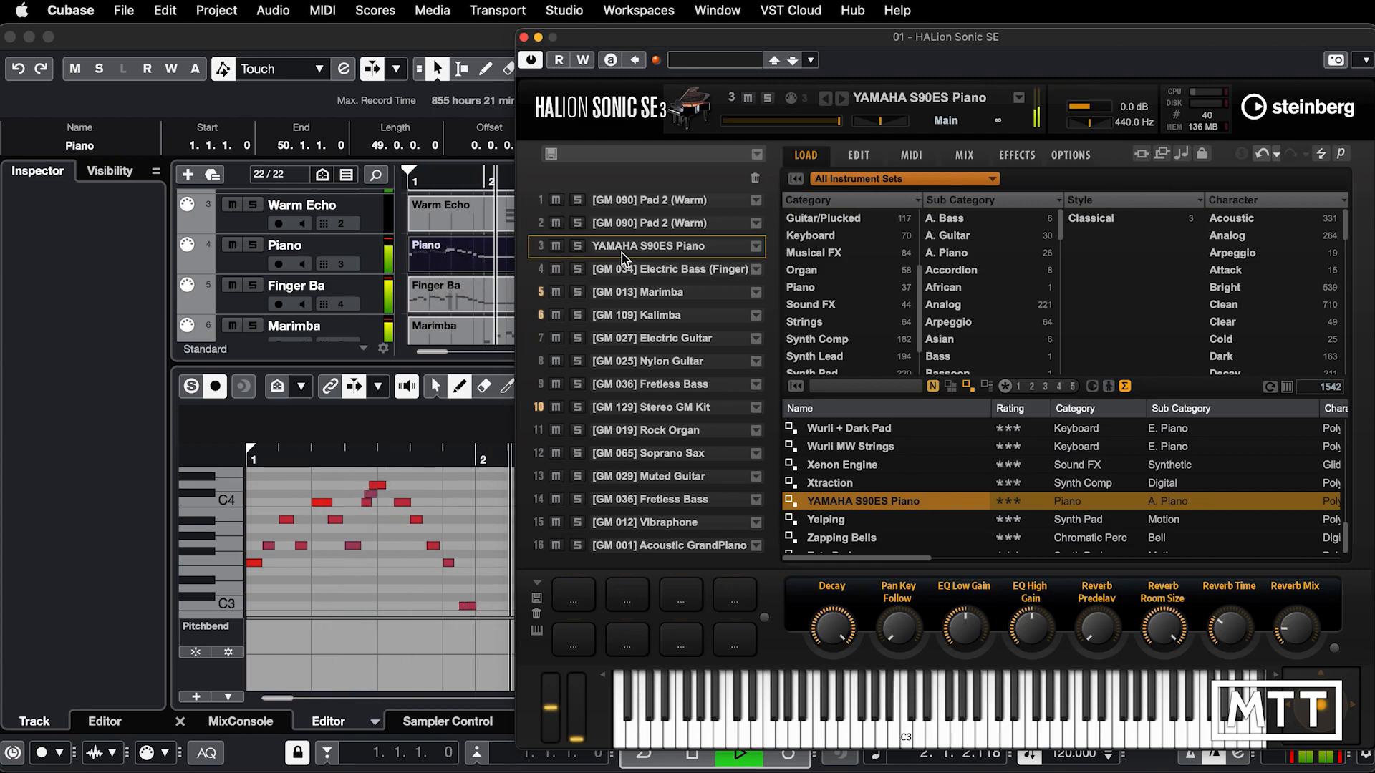
key(space)
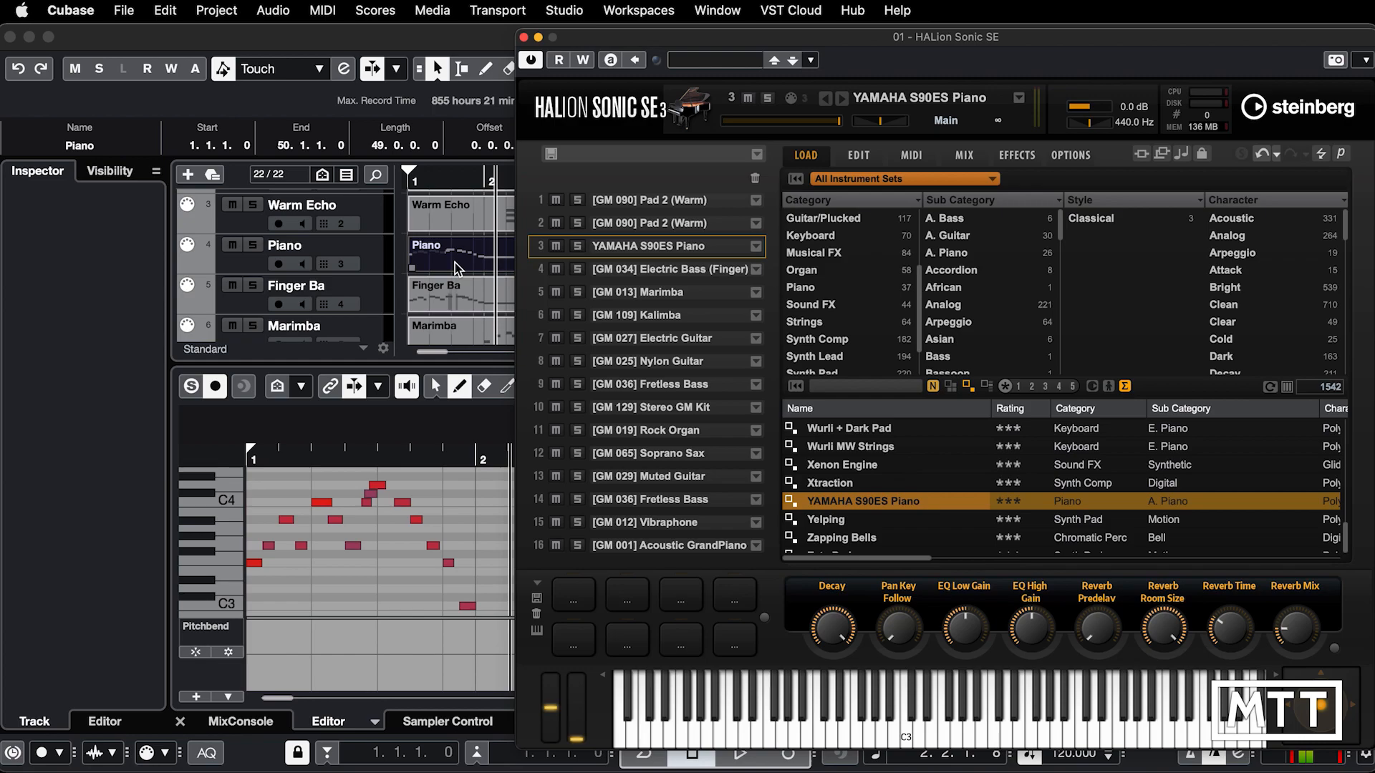
click(523, 37)
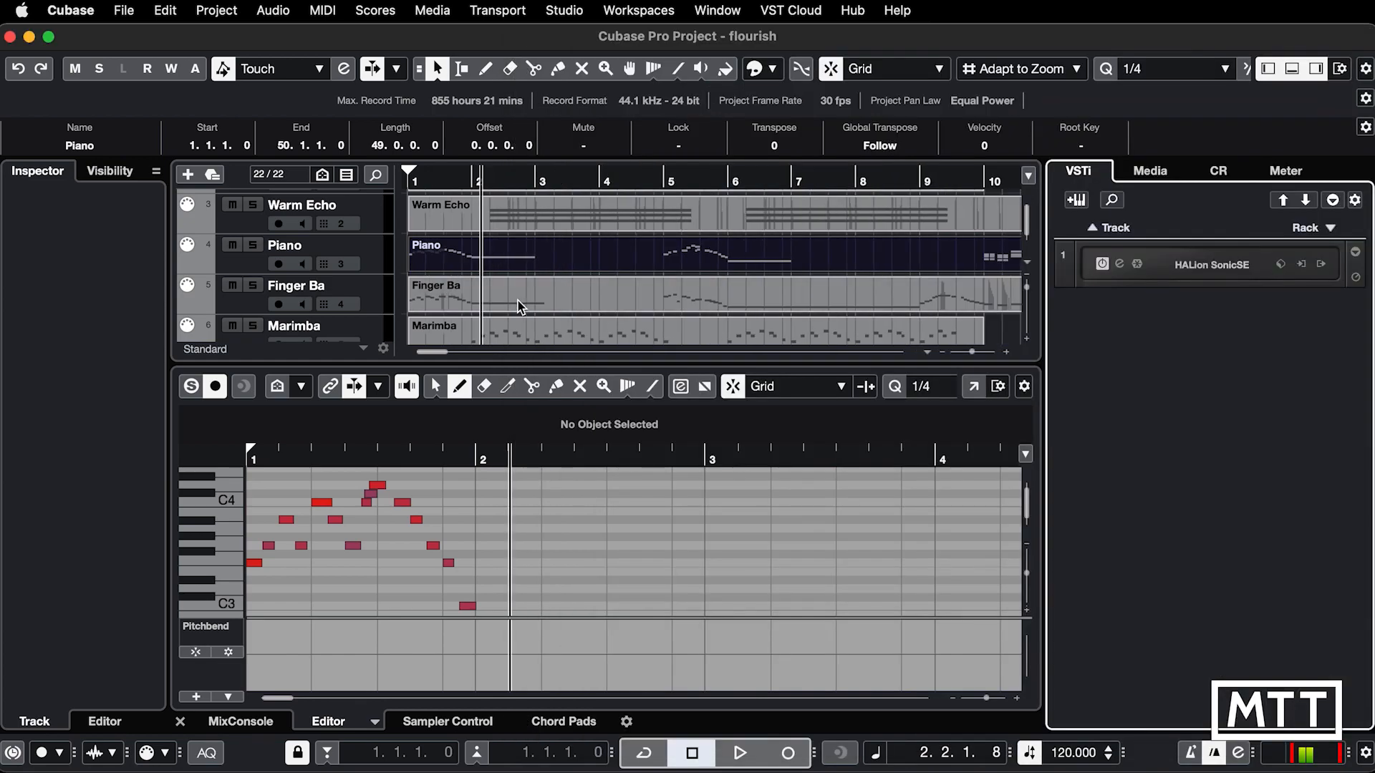
Step: Place the project cursor at bar 9 in the arrangement and leave the lower editor closed
key(g)
key(g)
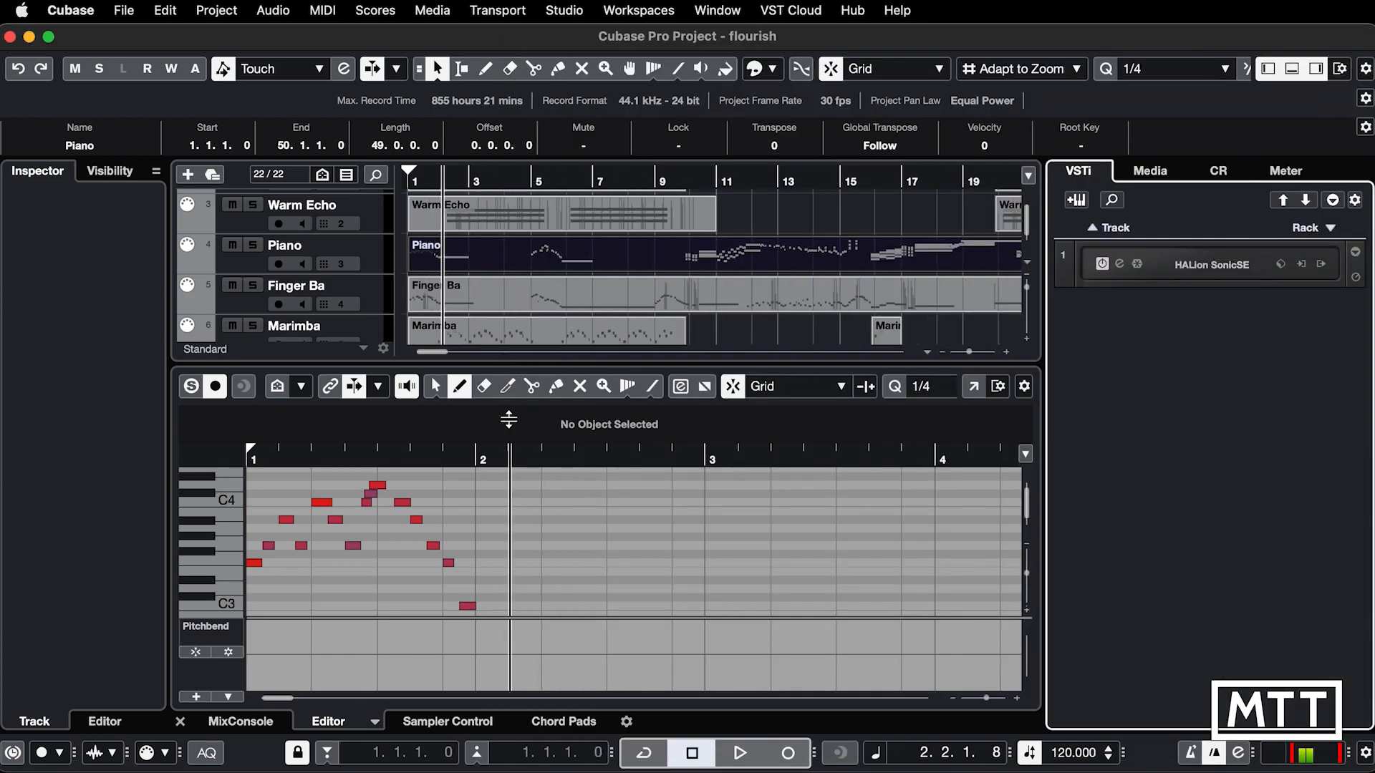
key(super+alt+e)
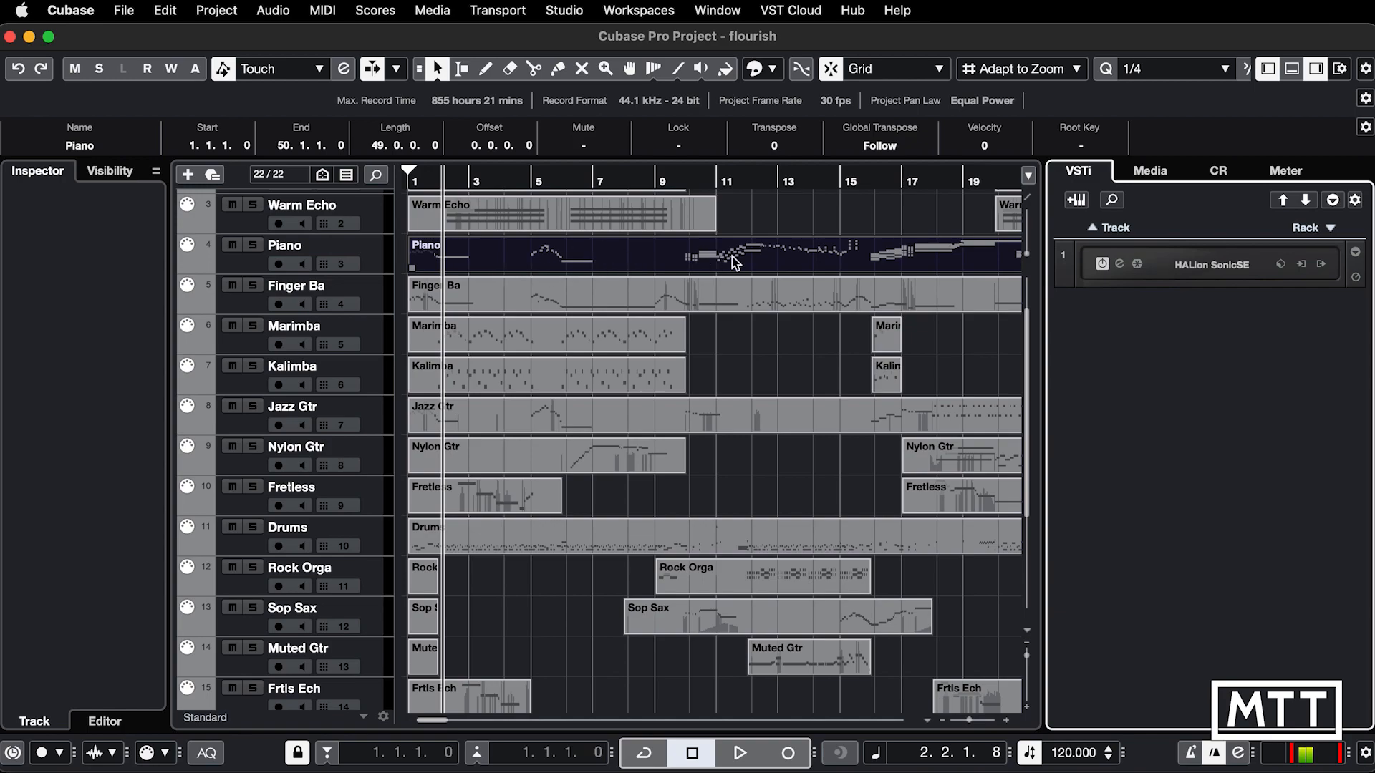
click(655, 179)
double_click(667, 250)
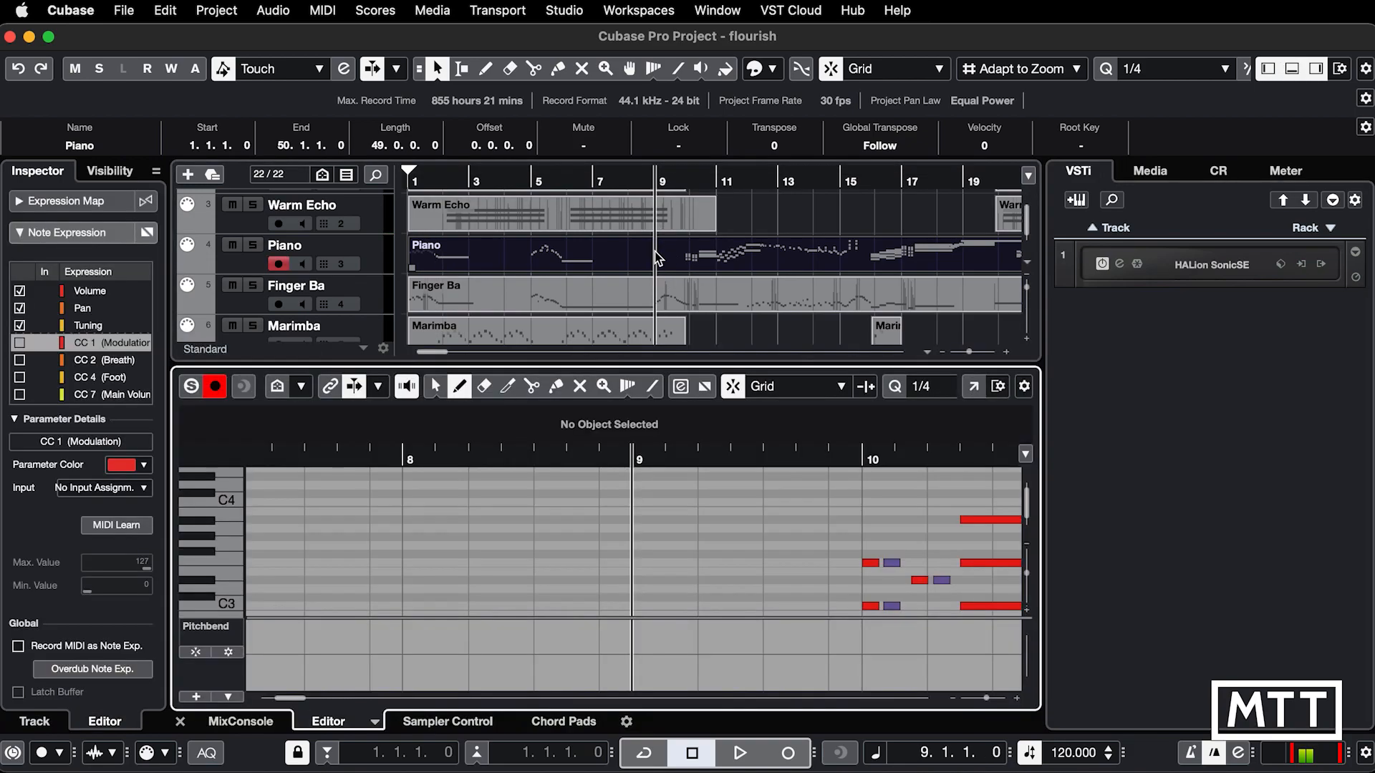
key(Return)
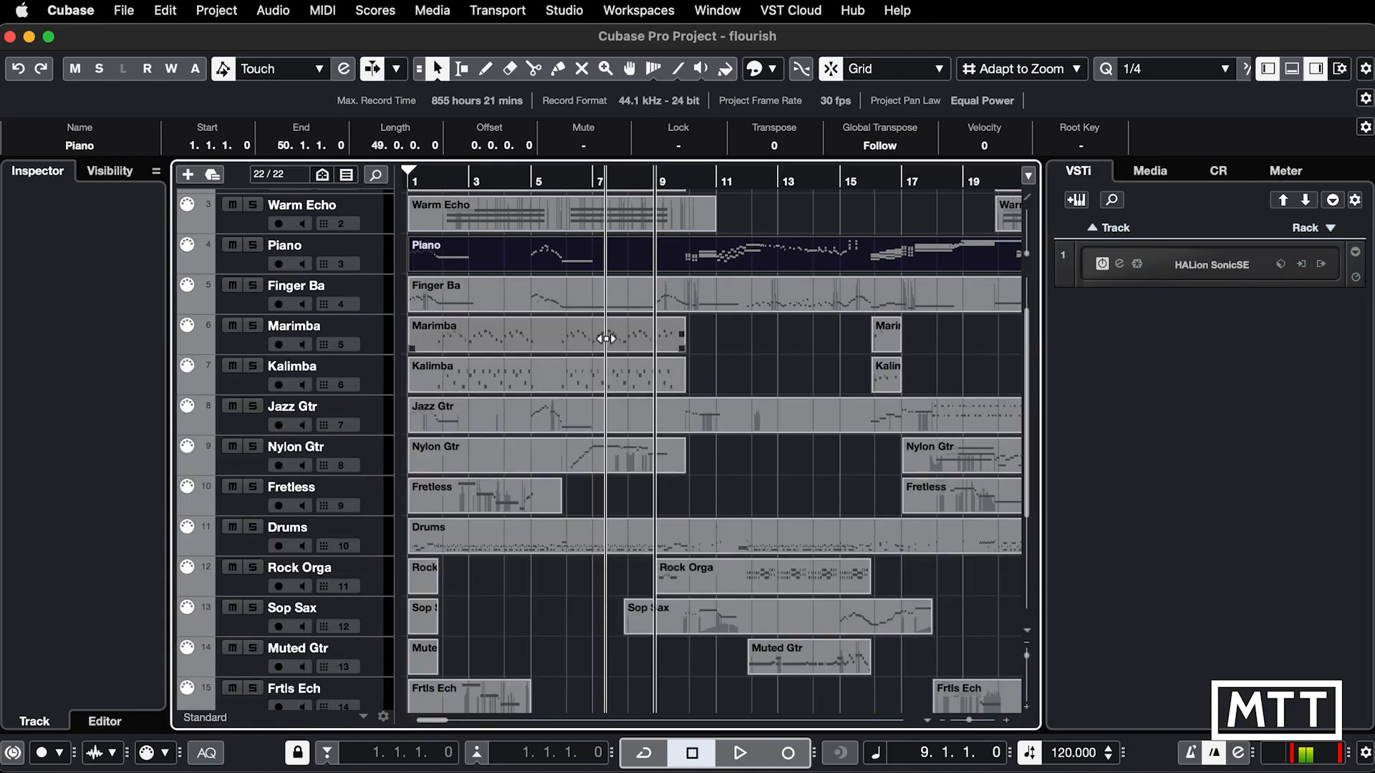
Step: Open the Piano part in the List Editor and hide its note events
click(363, 13)
mouse_move(322, 11)
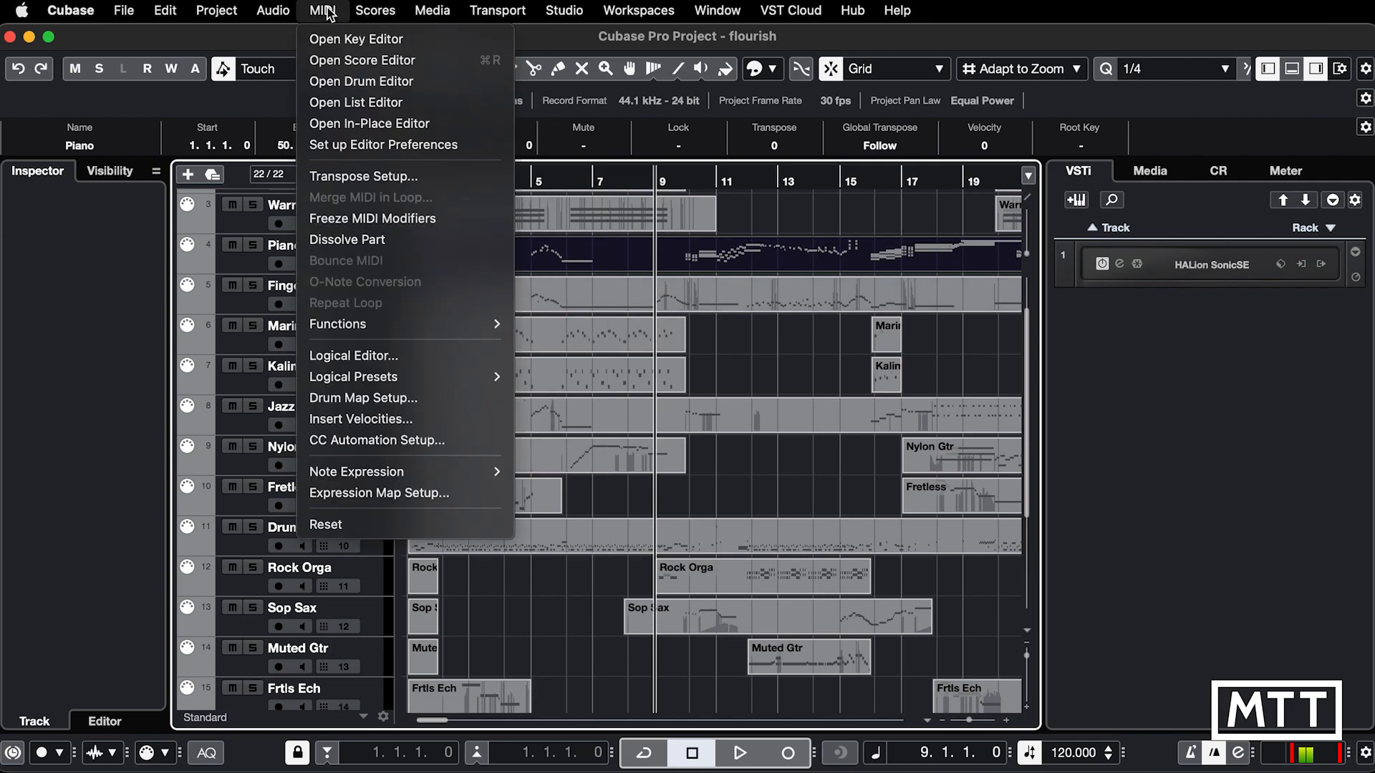
click(341, 104)
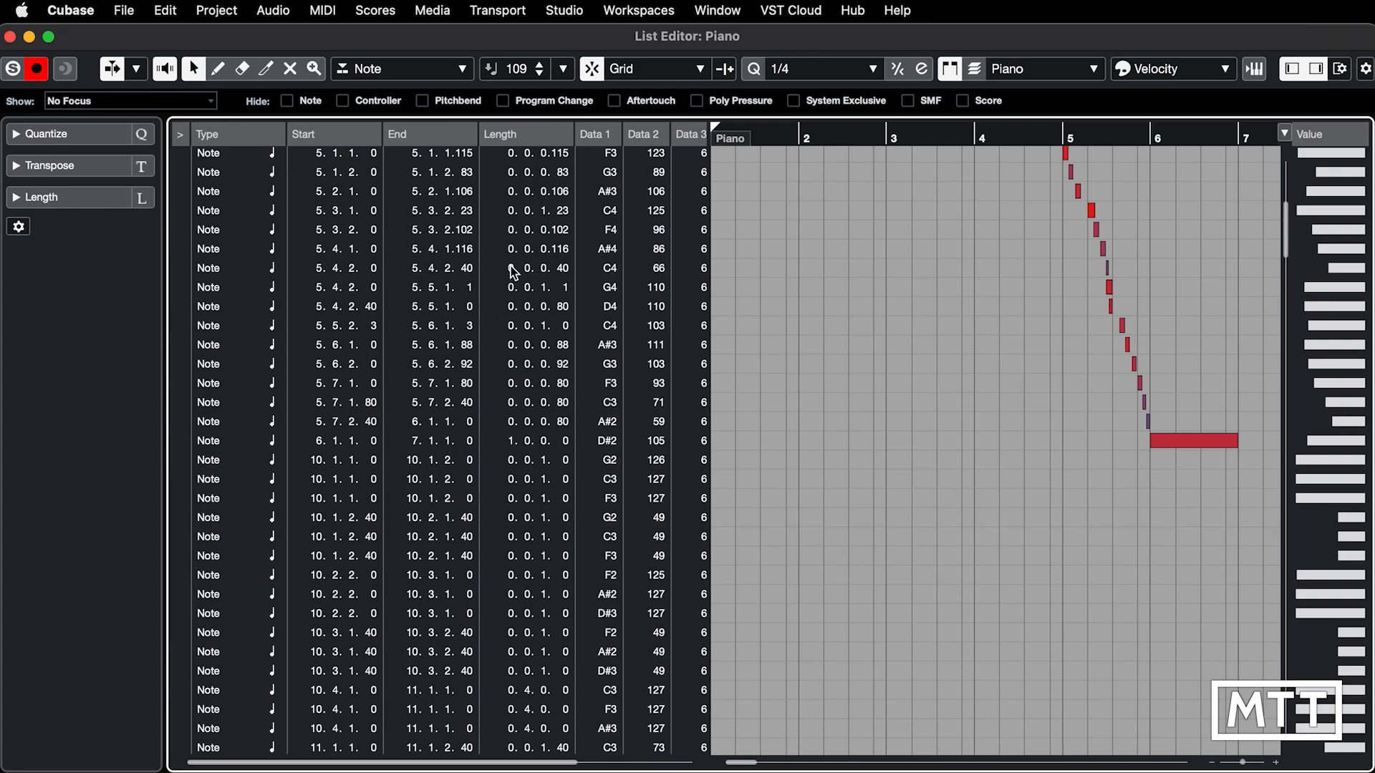
click(287, 101)
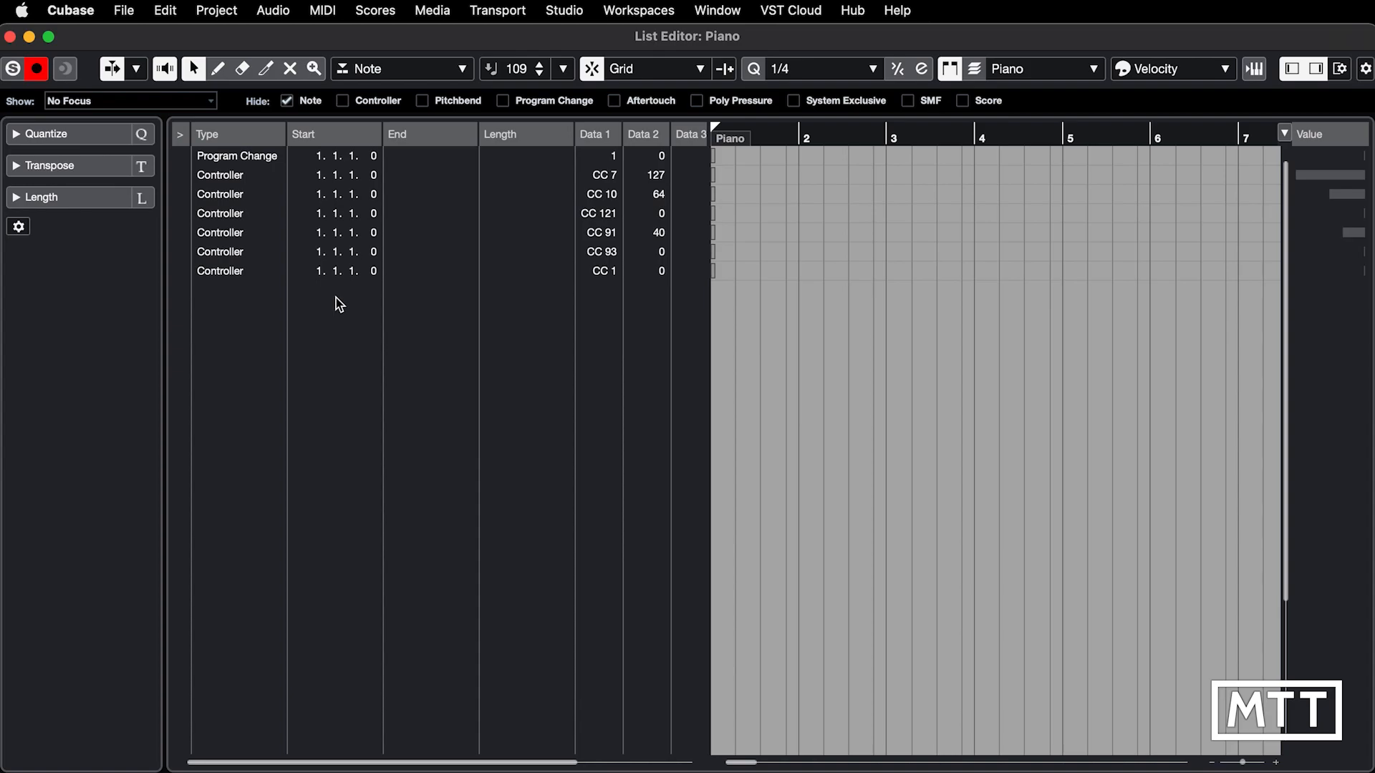
Step: Insert a Program Change event at bar 9 of the Piano part
scroll(810, 262, right, 8)
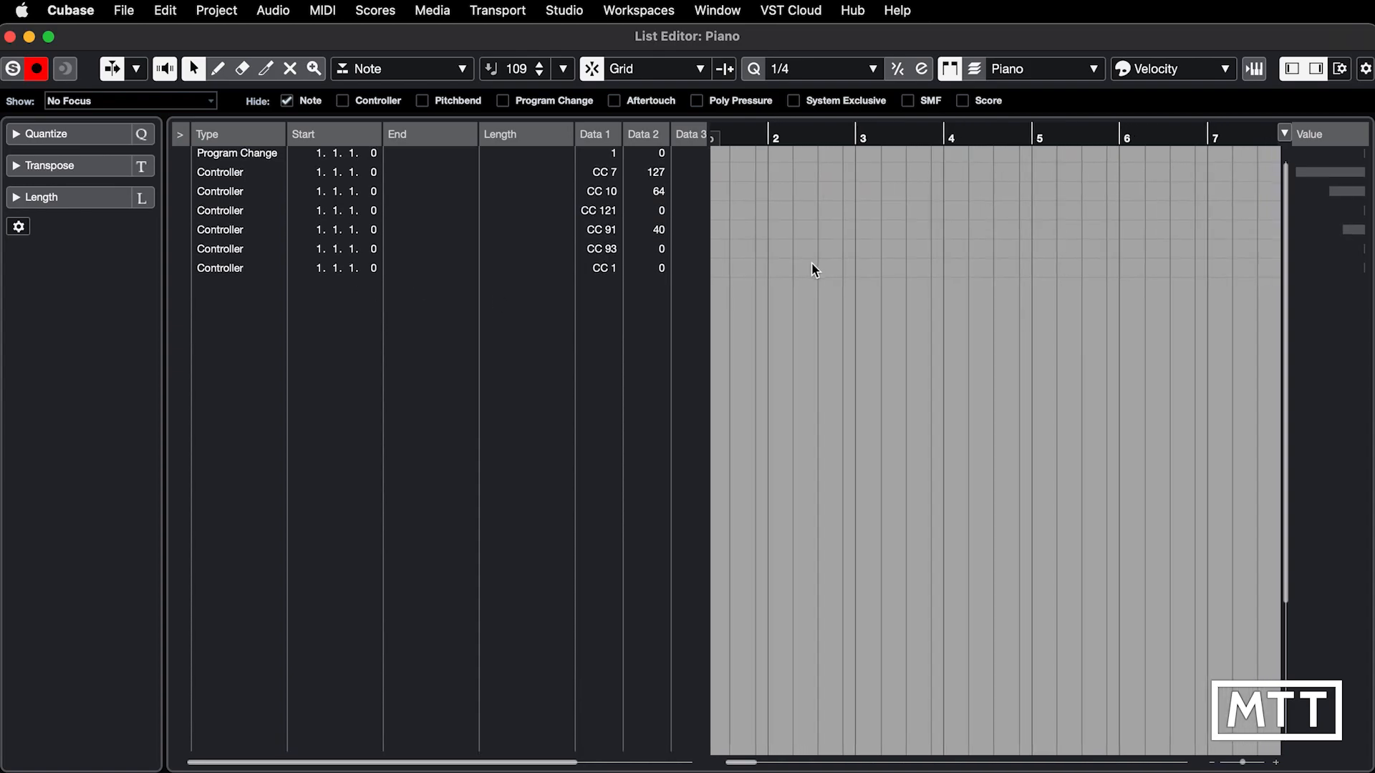
scroll(811, 262, down, 1)
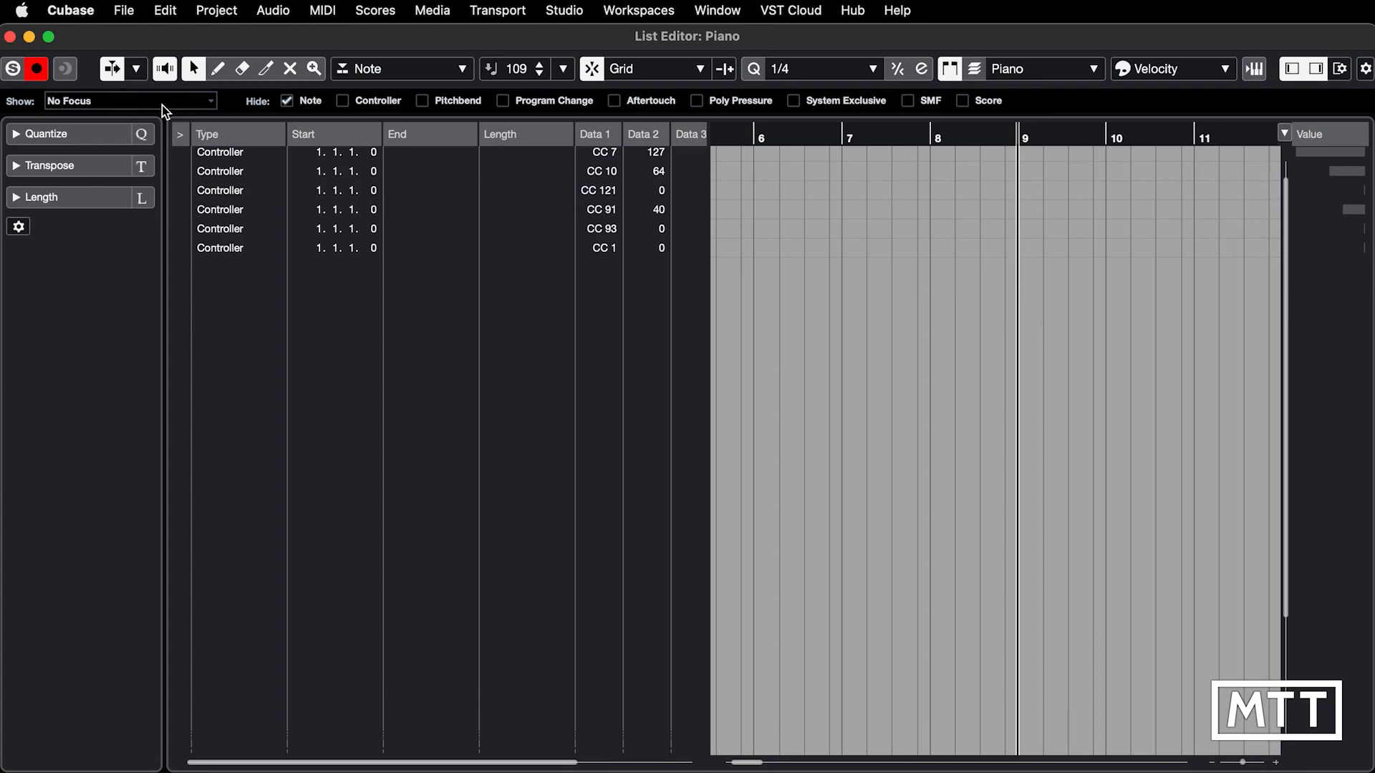
click(398, 70)
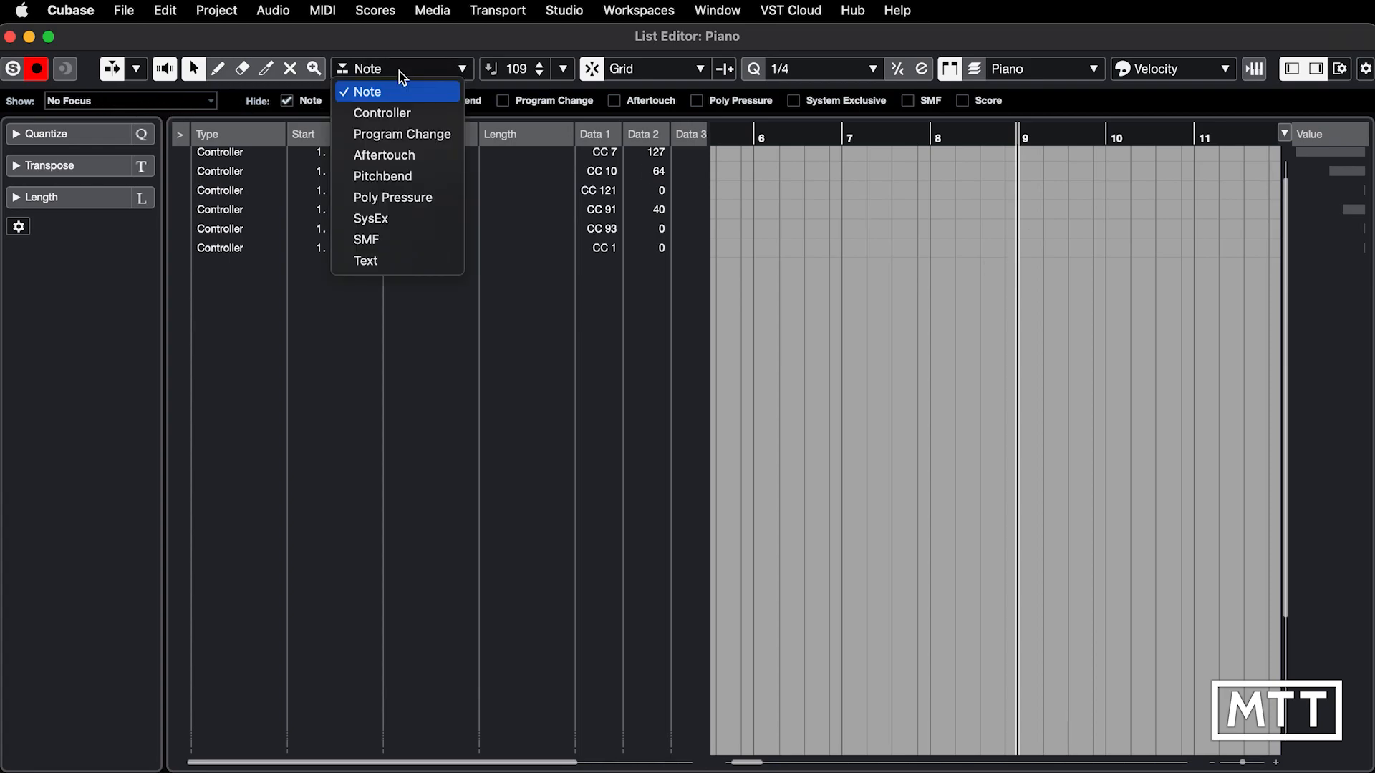
click(402, 135)
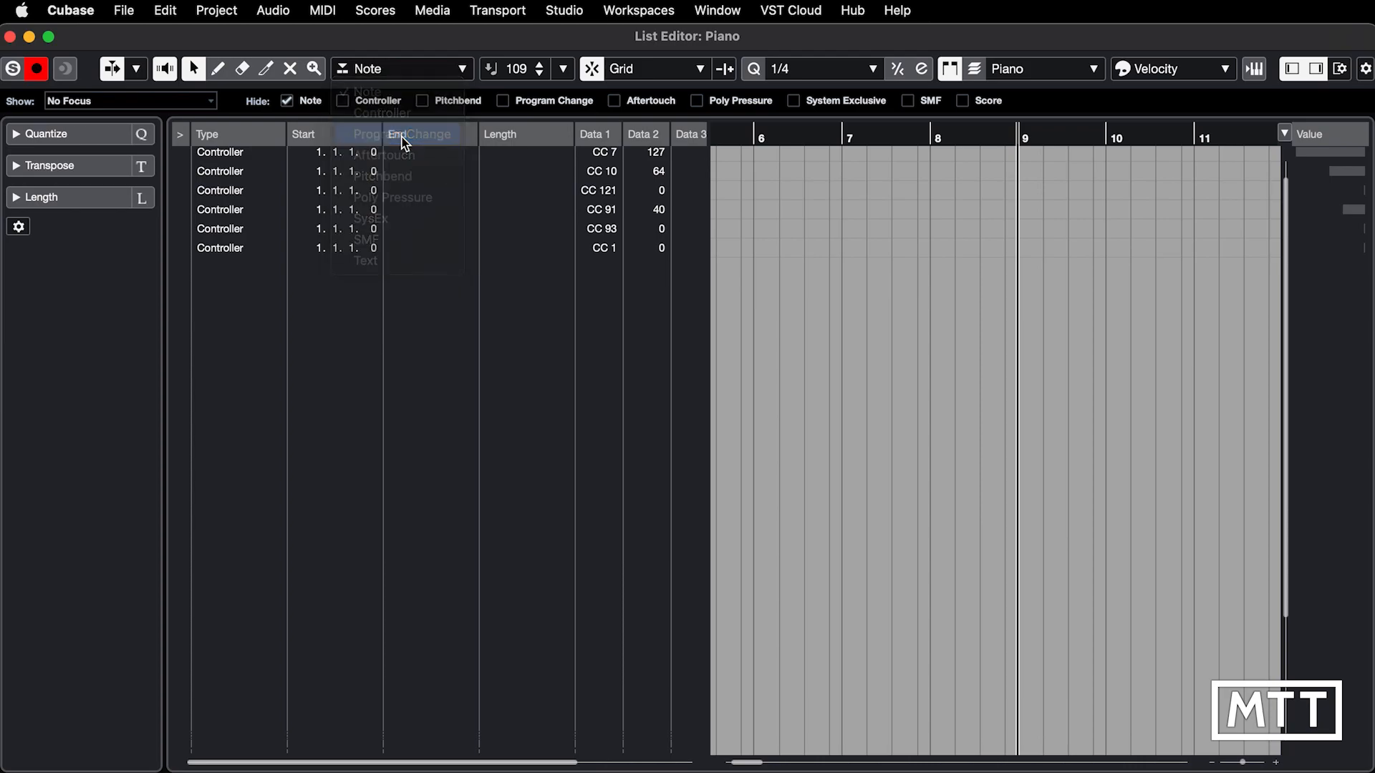
click(217, 69)
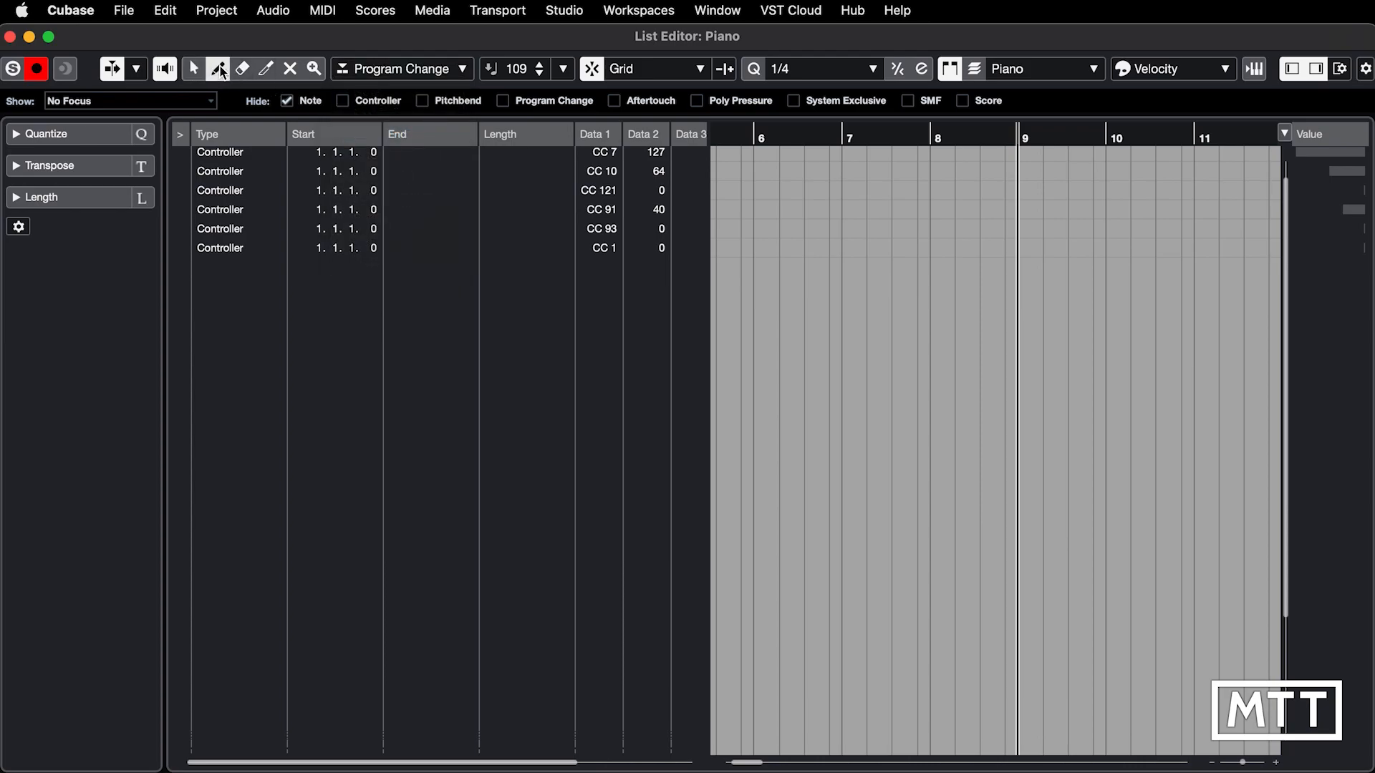
click(1022, 272)
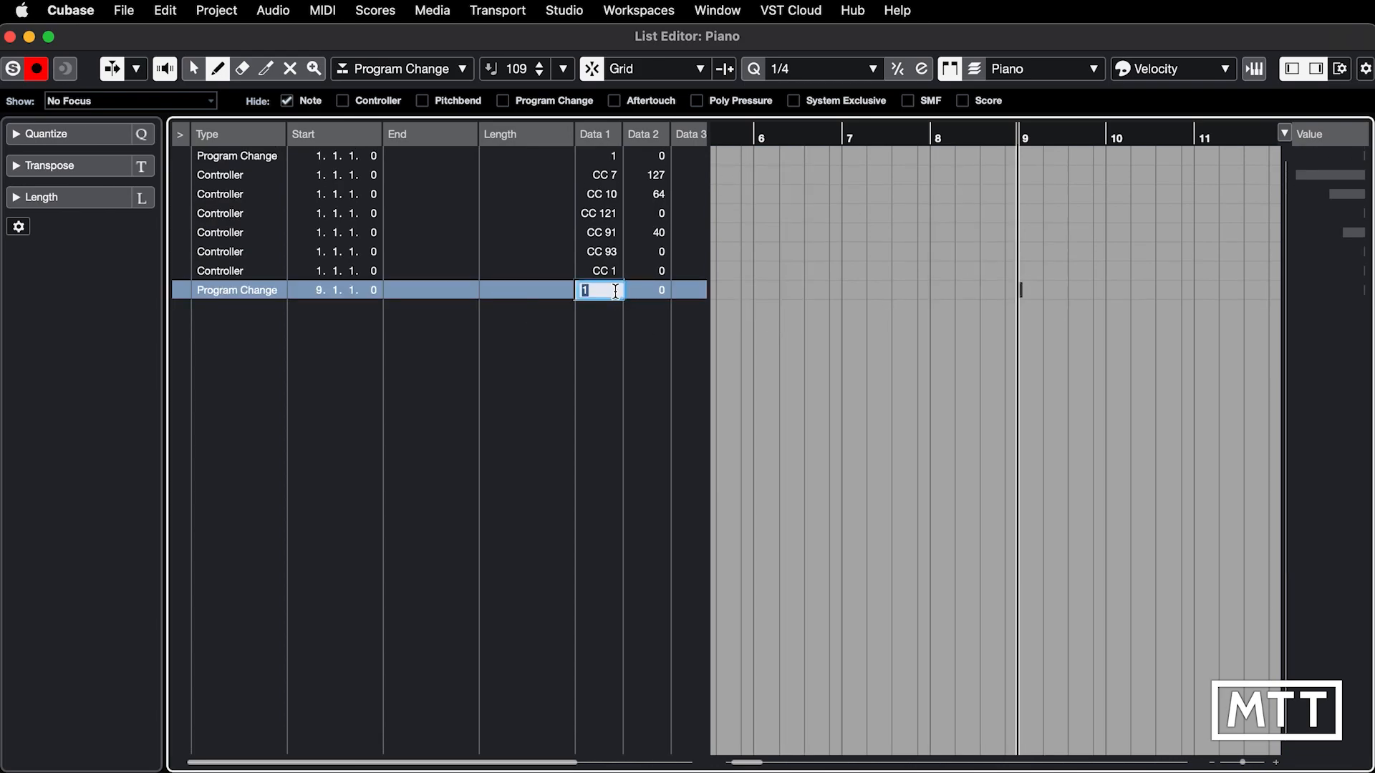
Step: Set the bar 9 program change's Data 1 value to 3 and close the List Editor
text(3)
key(Return)
key(super+w)
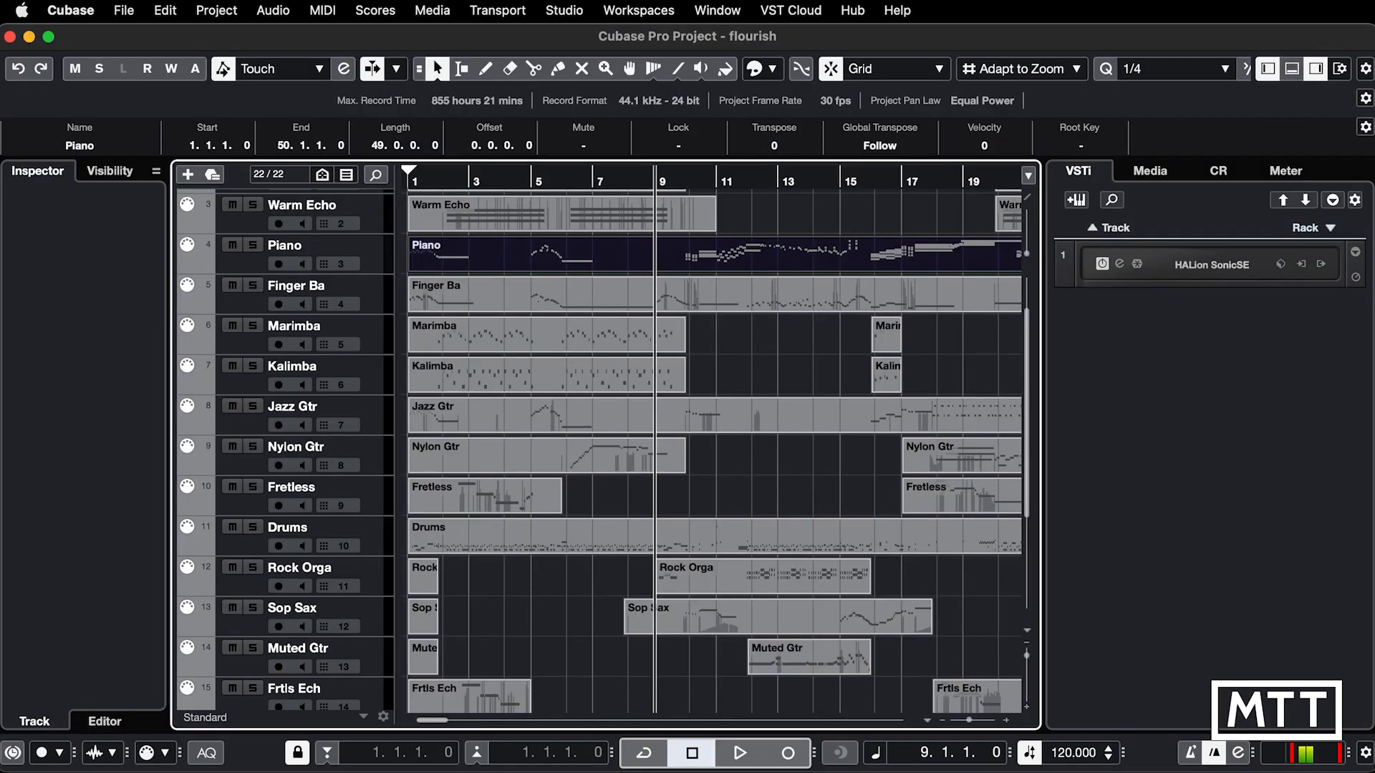
Step: Open the HALion Sonic SE instrument window, place it beside the arrangement, and select slot 3
click(1136, 263)
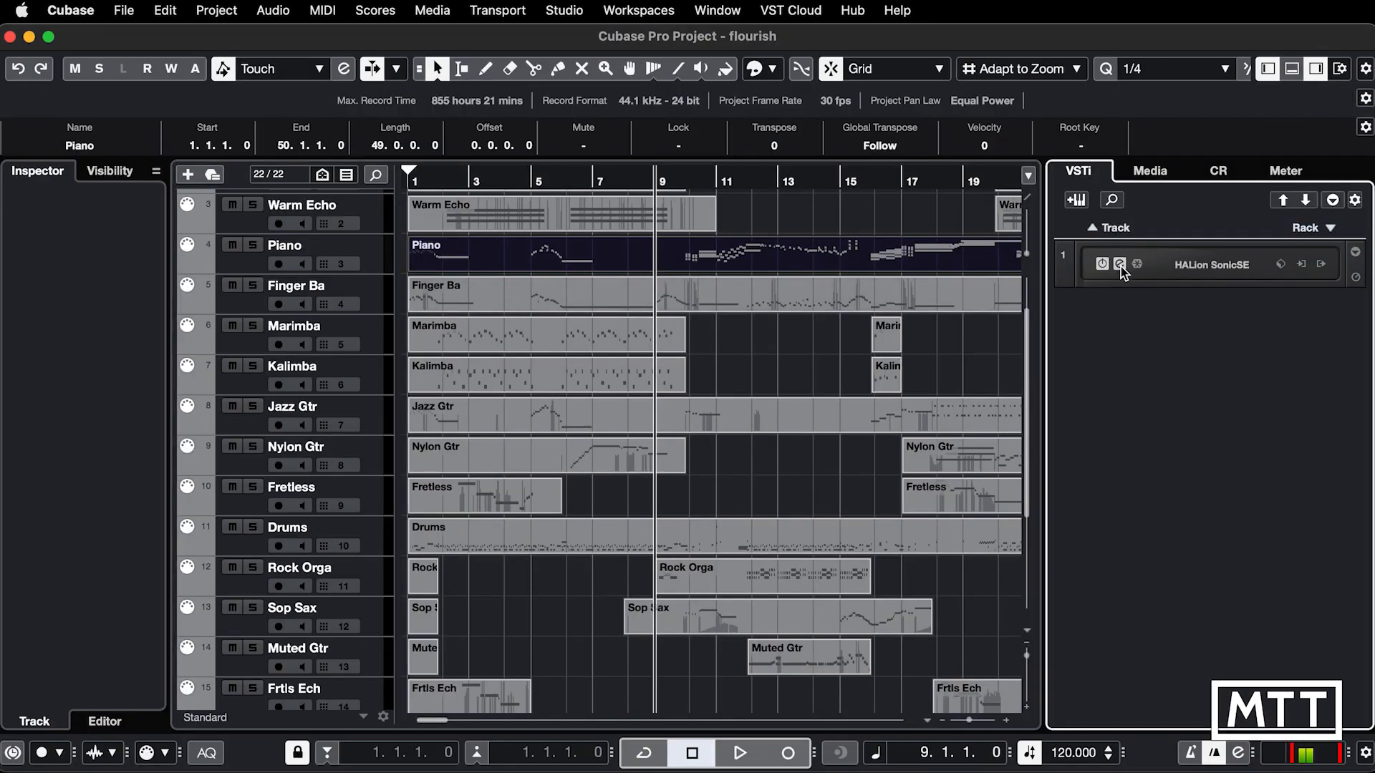
drag(586, 204, 684, 252)
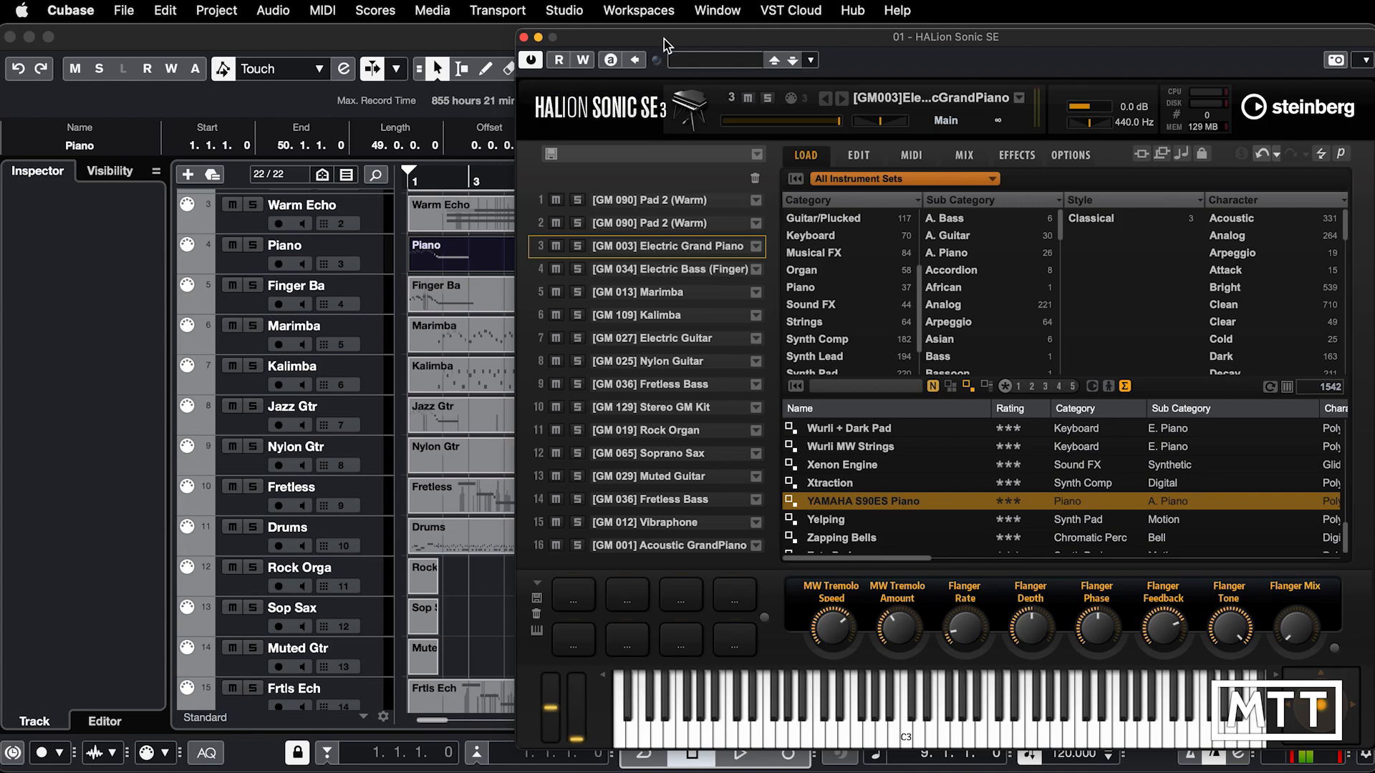
drag(614, 37, 850, 93)
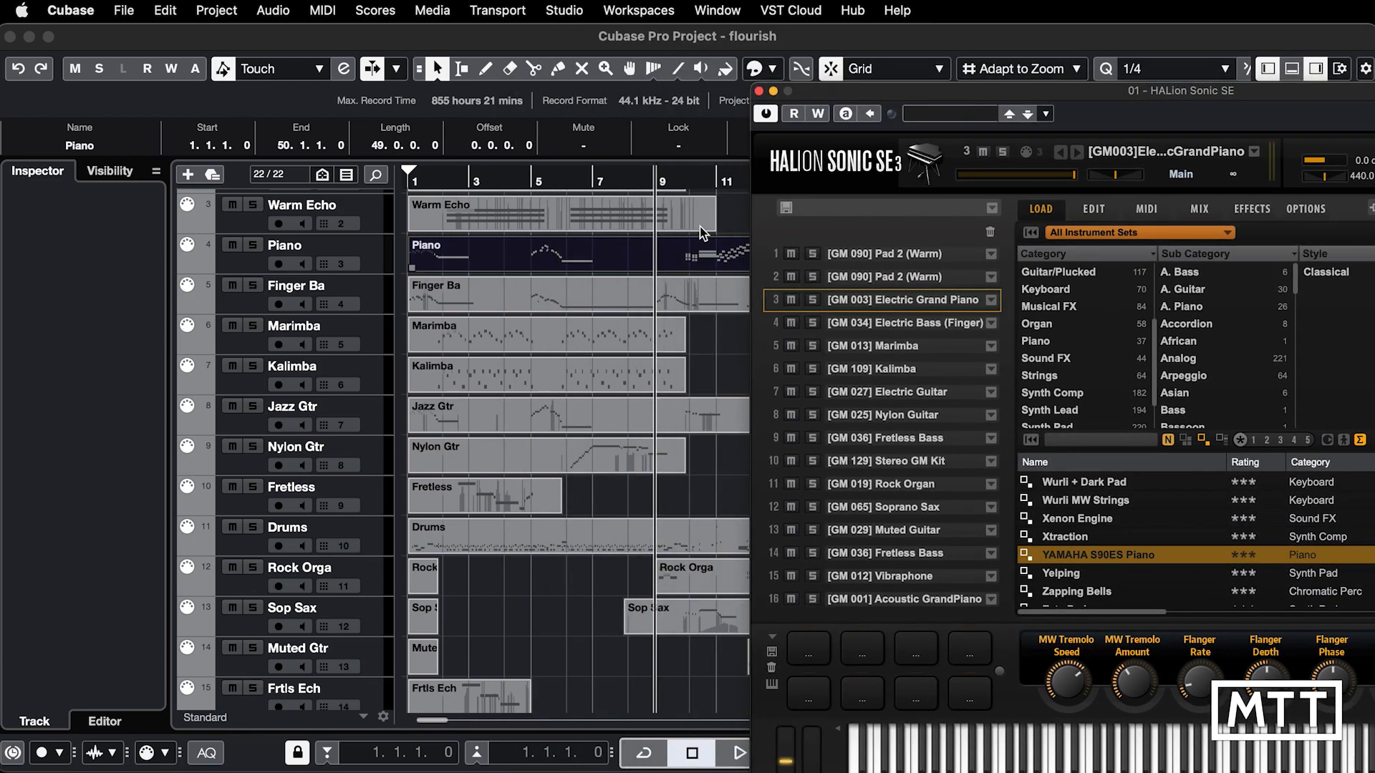
click(879, 303)
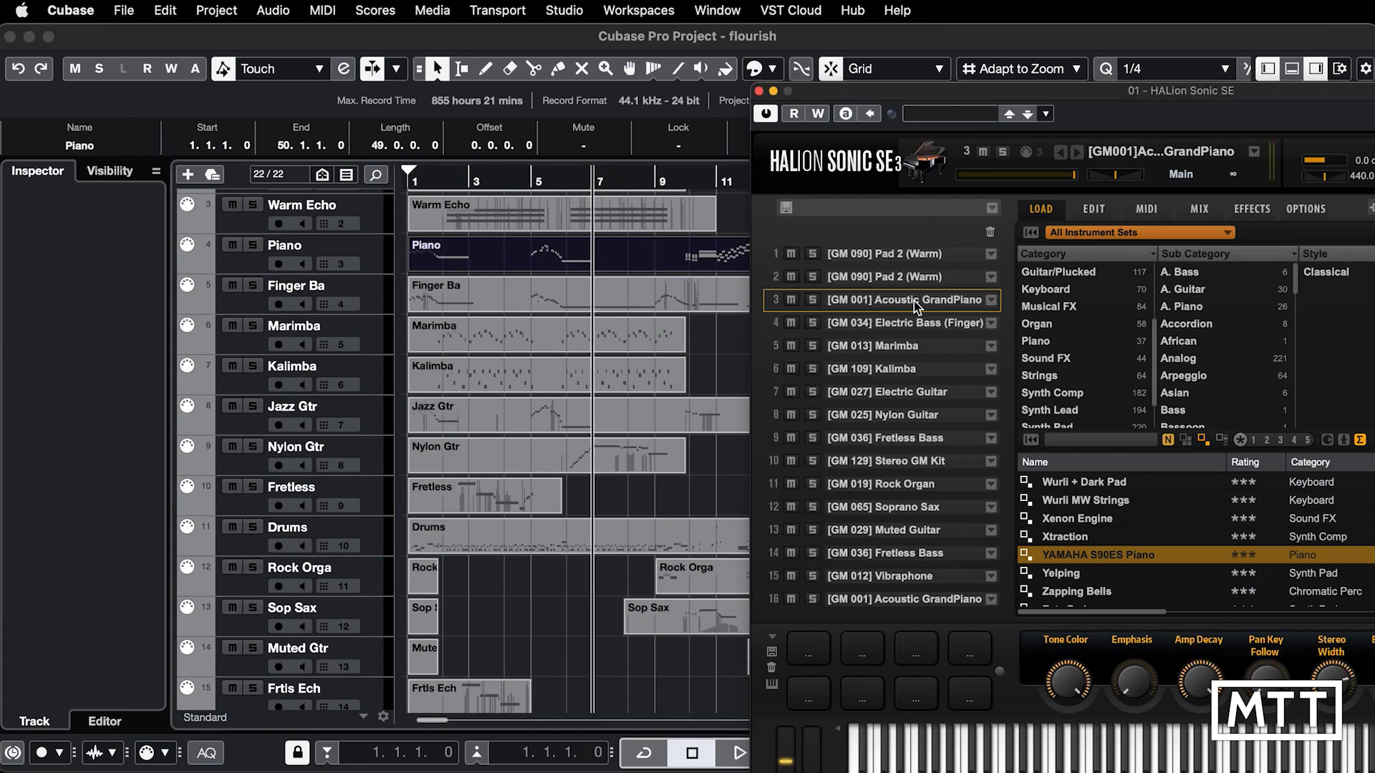
Step: Play the project from bar 8 with the Piano track soloed, and stop playback after the bar 9 program change
click(654, 183)
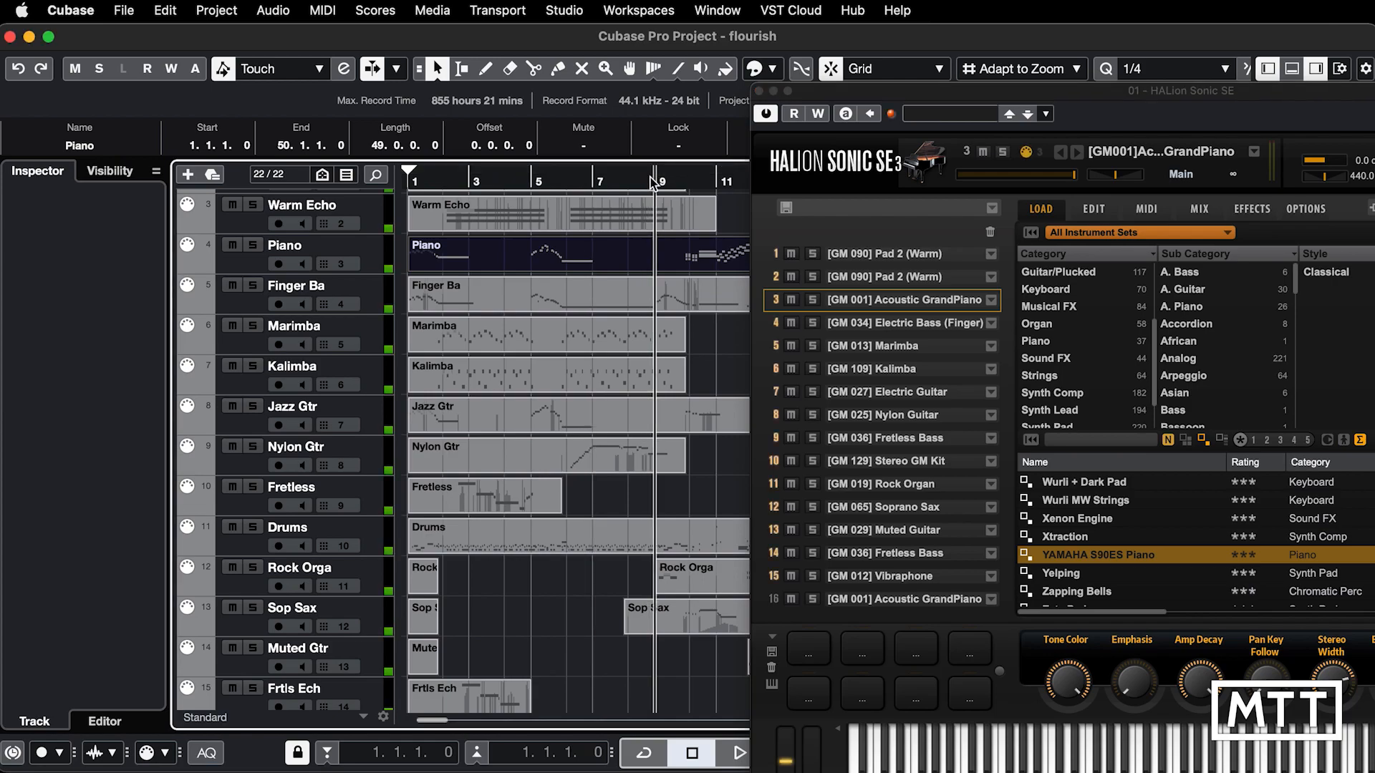
click(636, 180)
key(space)
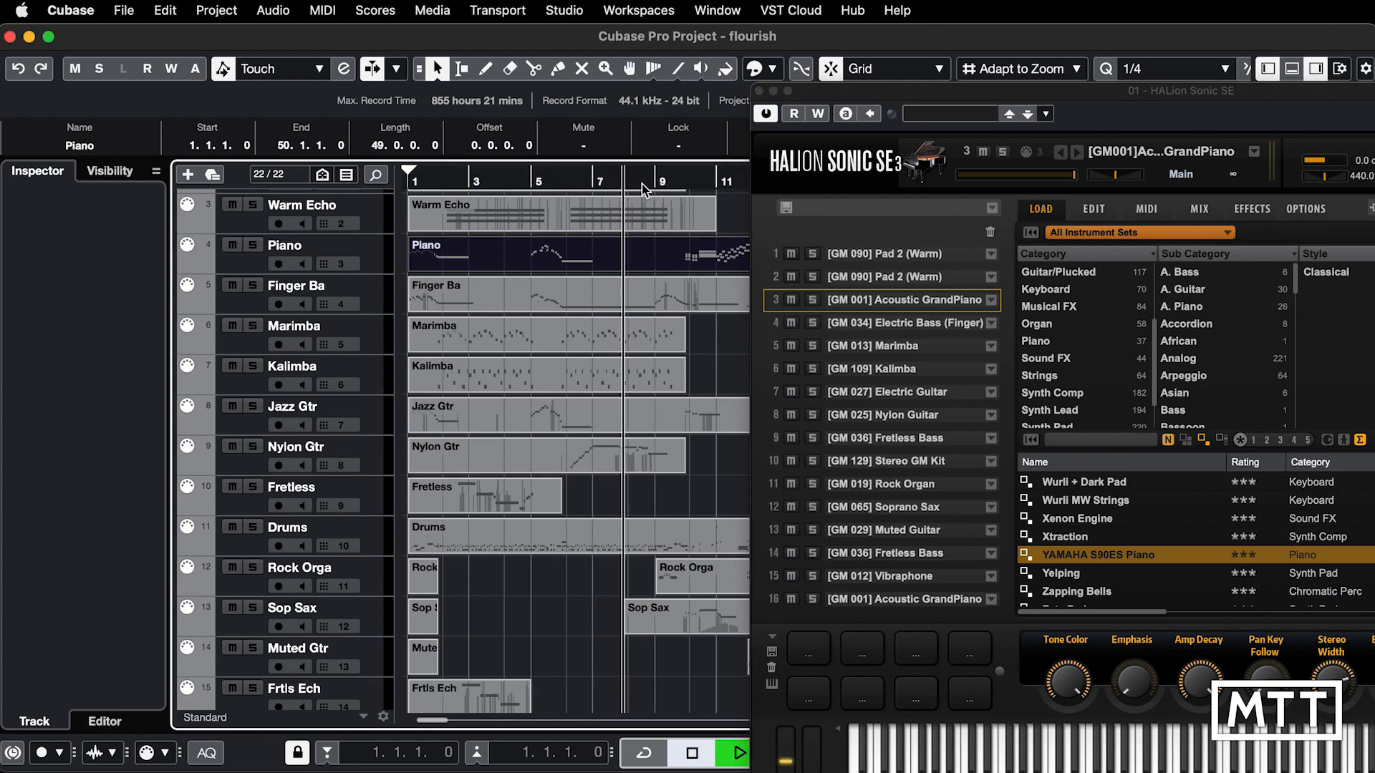
click(253, 245)
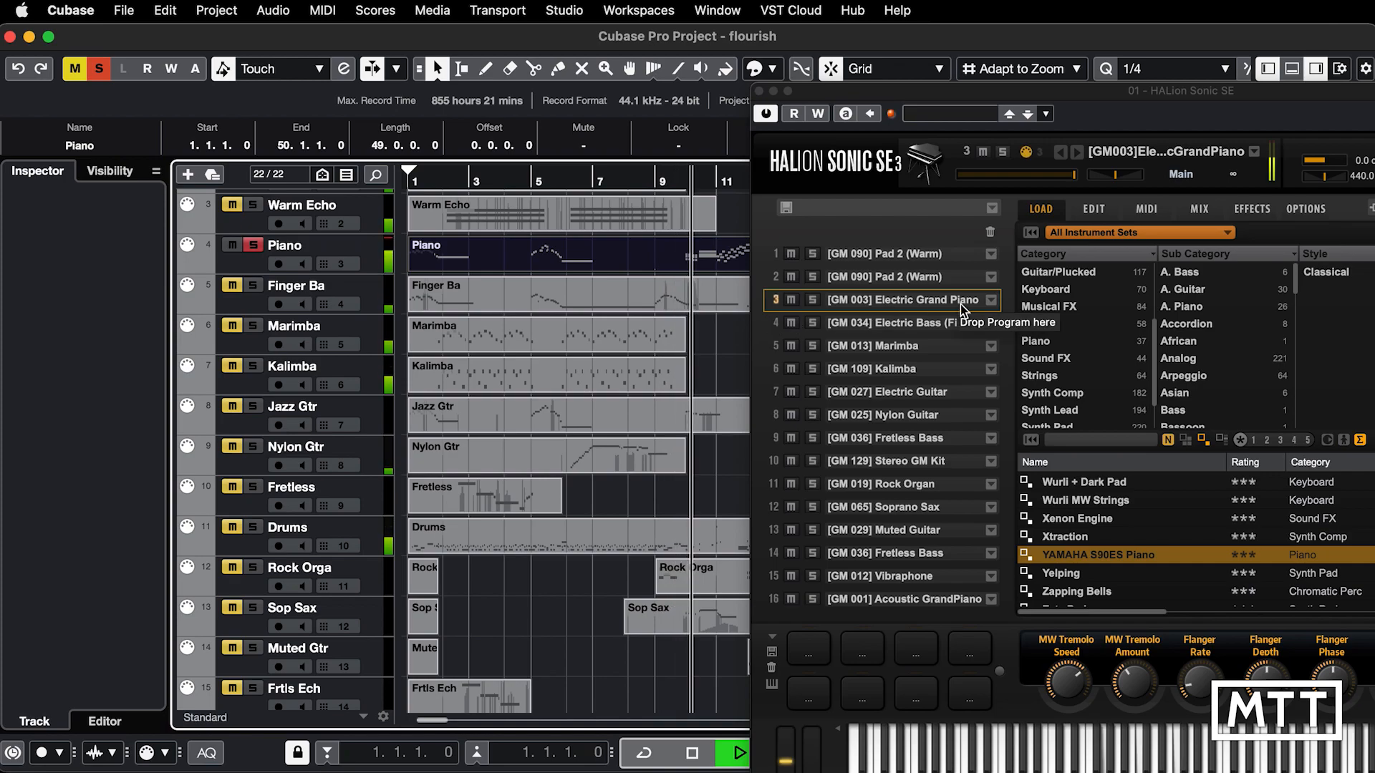
key(space)
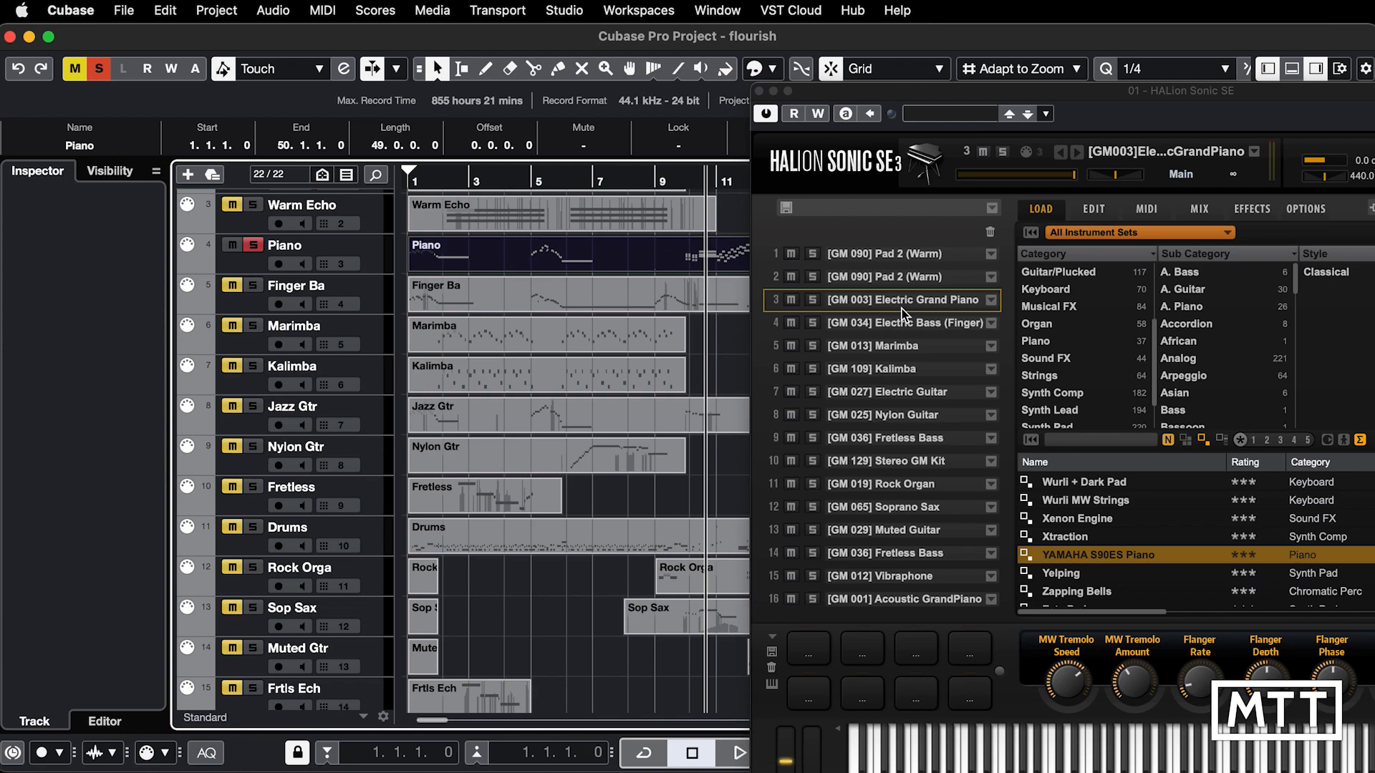
Step: Load YAMAHA S90ES Piano into slot 3 and play the soloed Piano from the project start past bar 9
double_click(1106, 556)
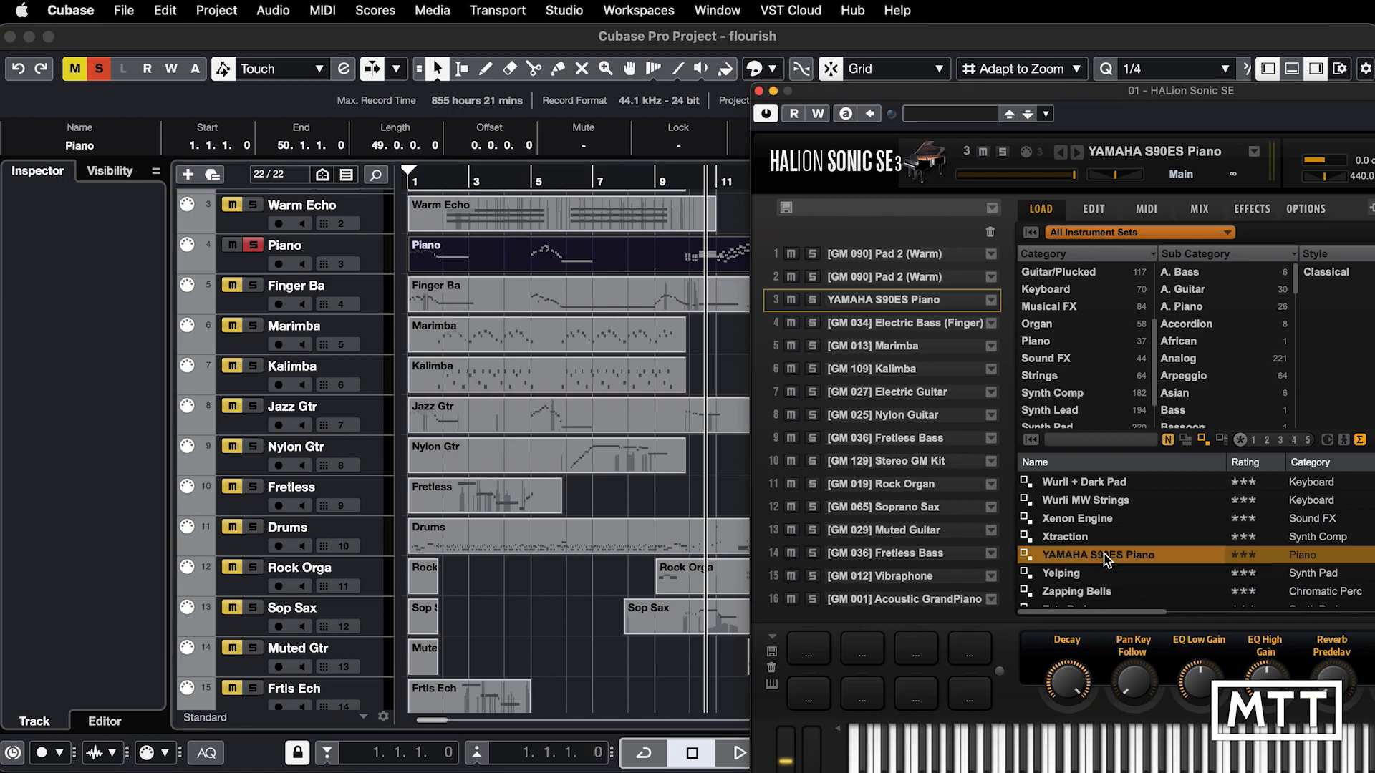
key(period)
key(space)
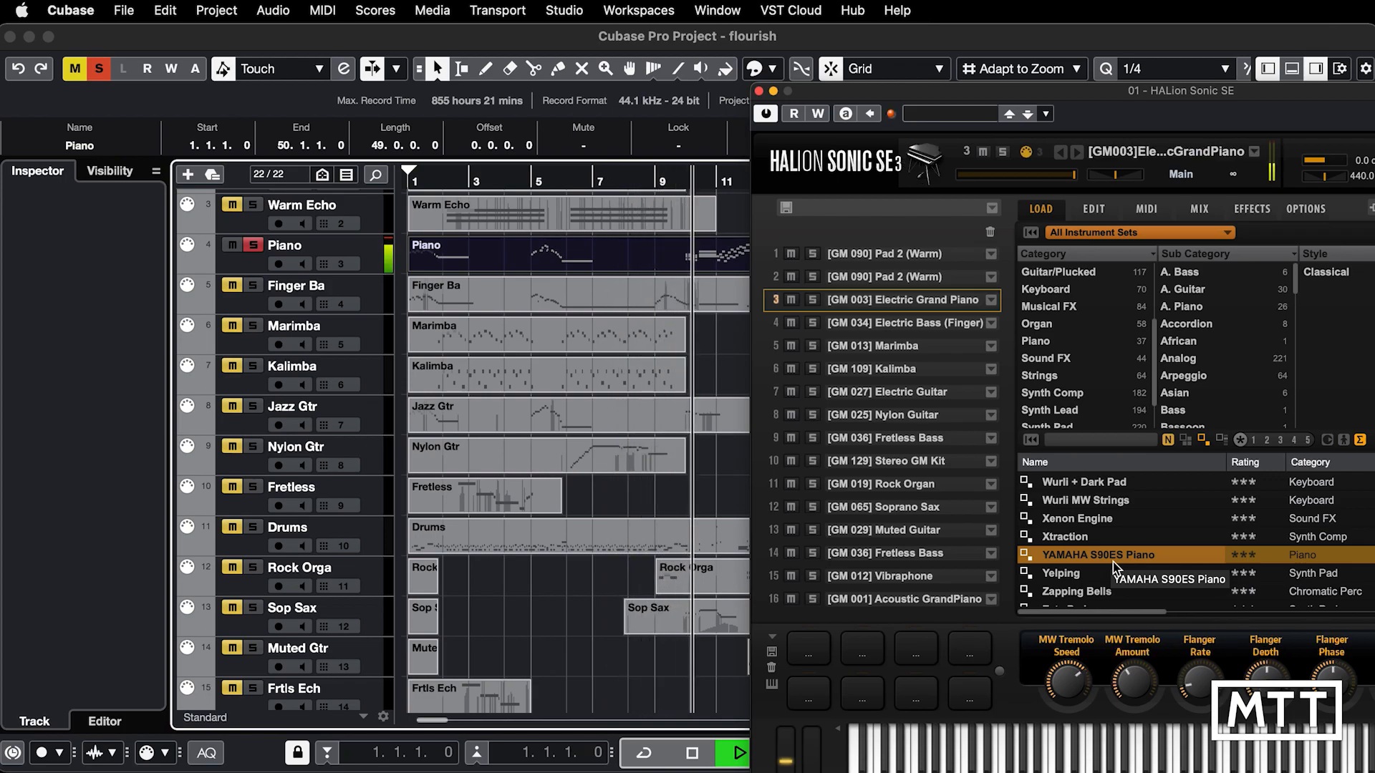
key(space)
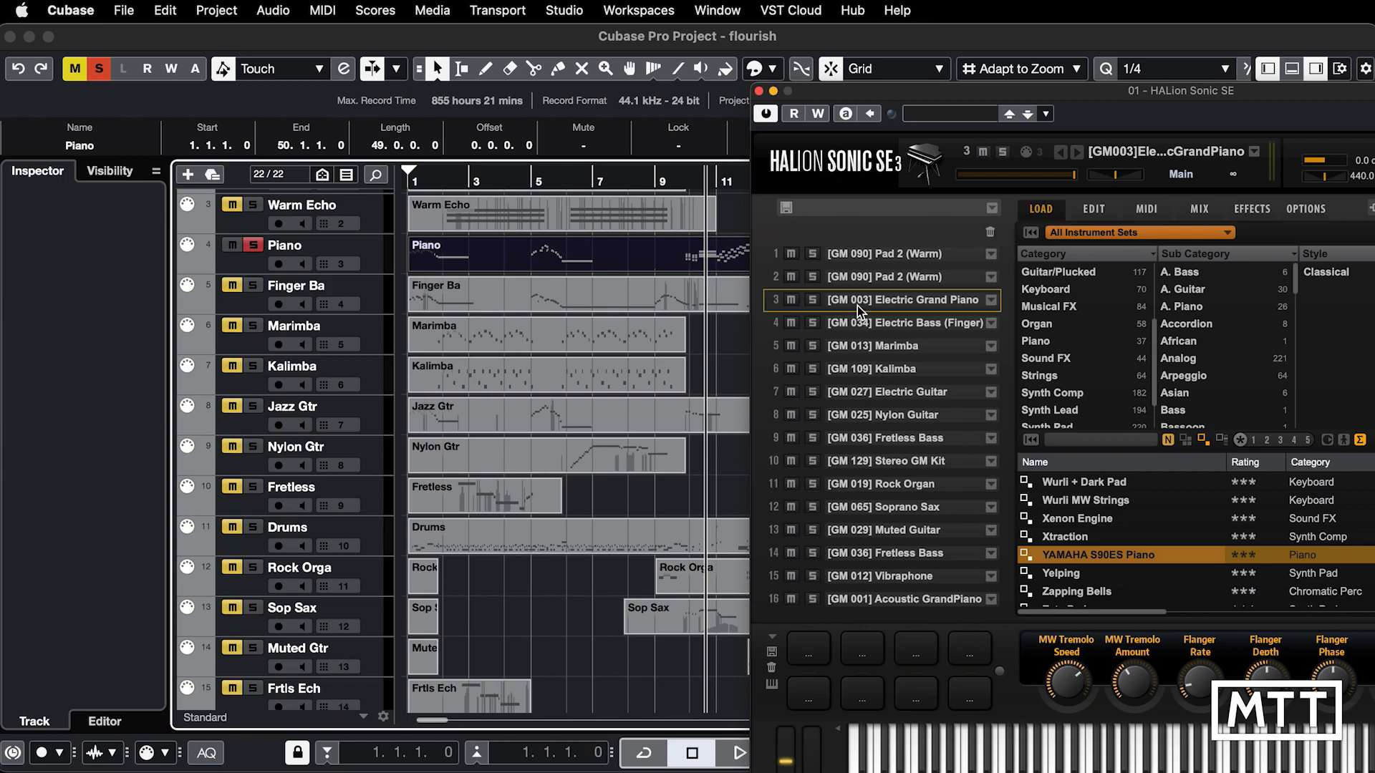
Step: In the Piano part's List Editor, hide controller events and delete the program changes at bars 1 and 9
click(759, 91)
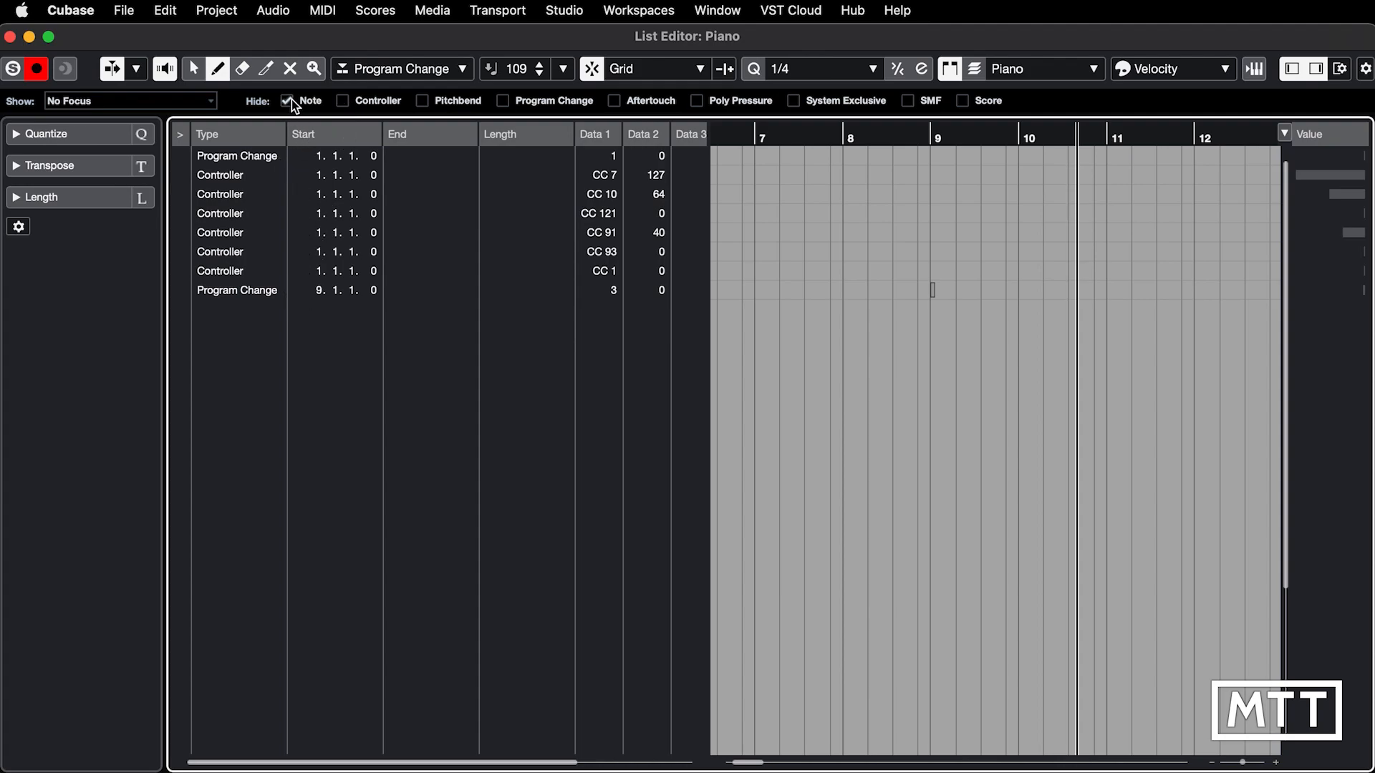
click(349, 101)
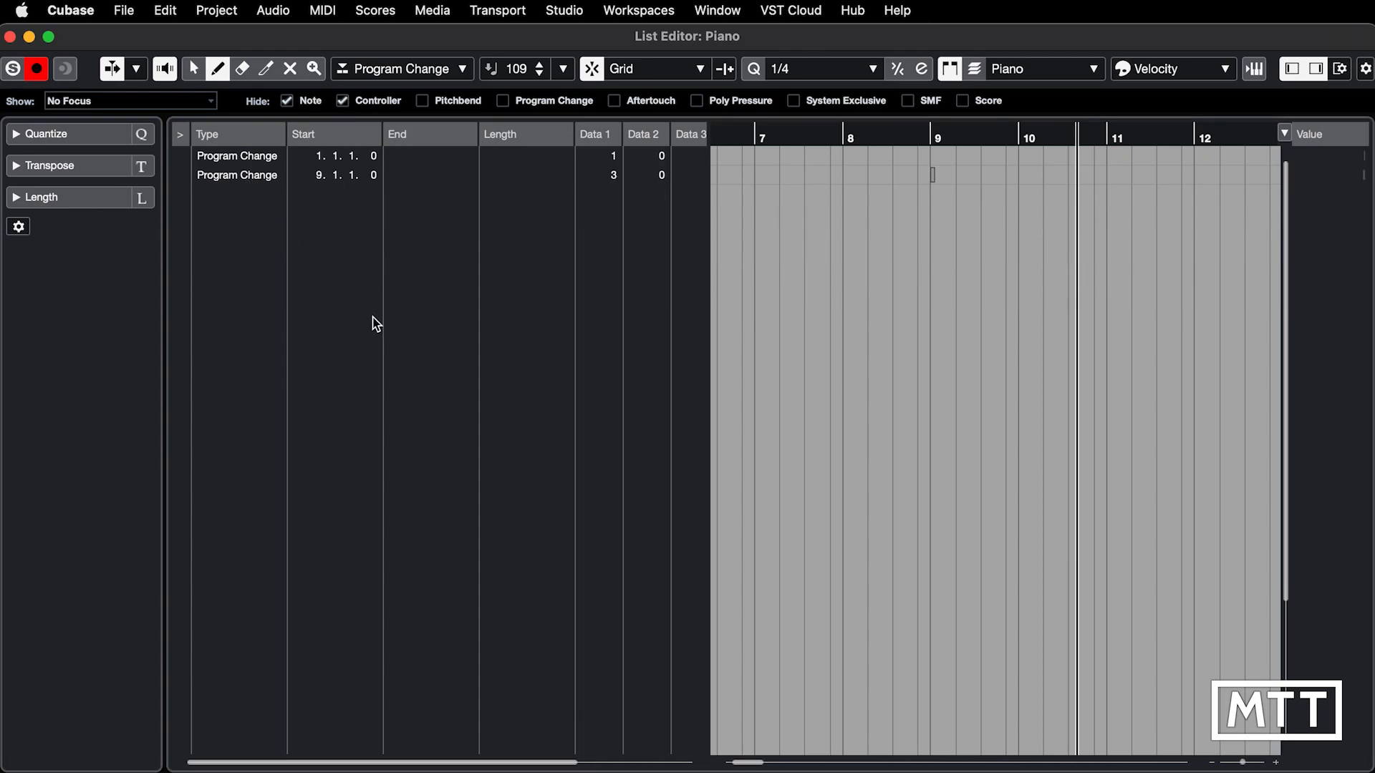
click(255, 179)
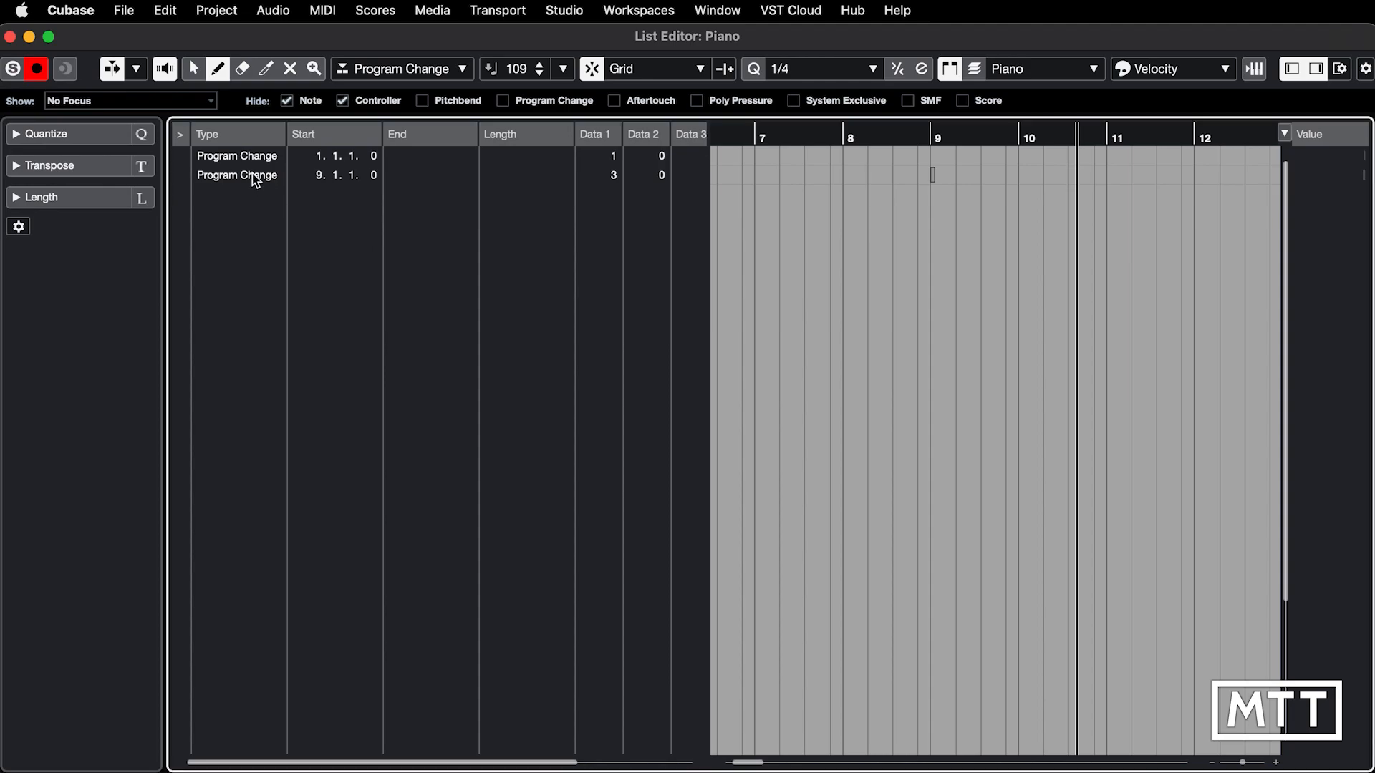
click(255, 177)
key(Delete)
click(245, 156)
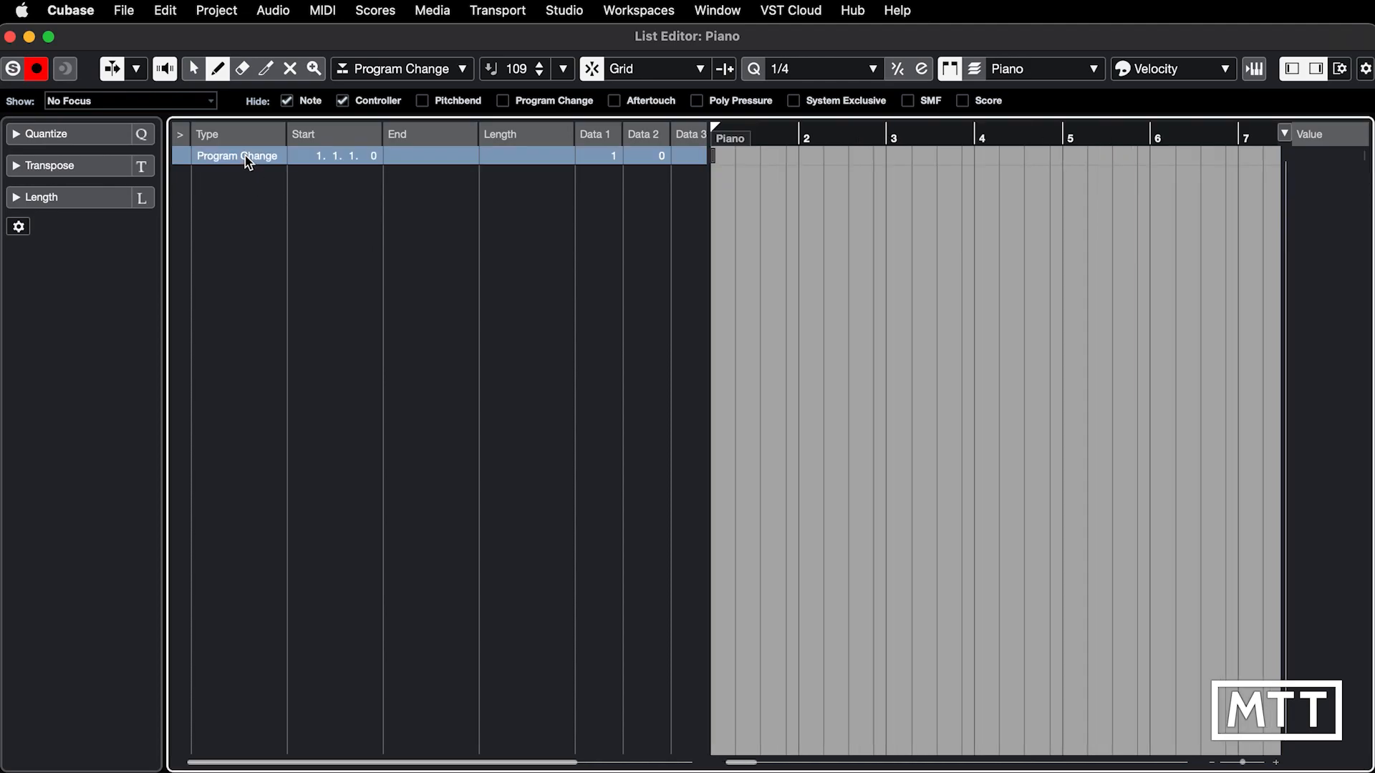
key(Delete)
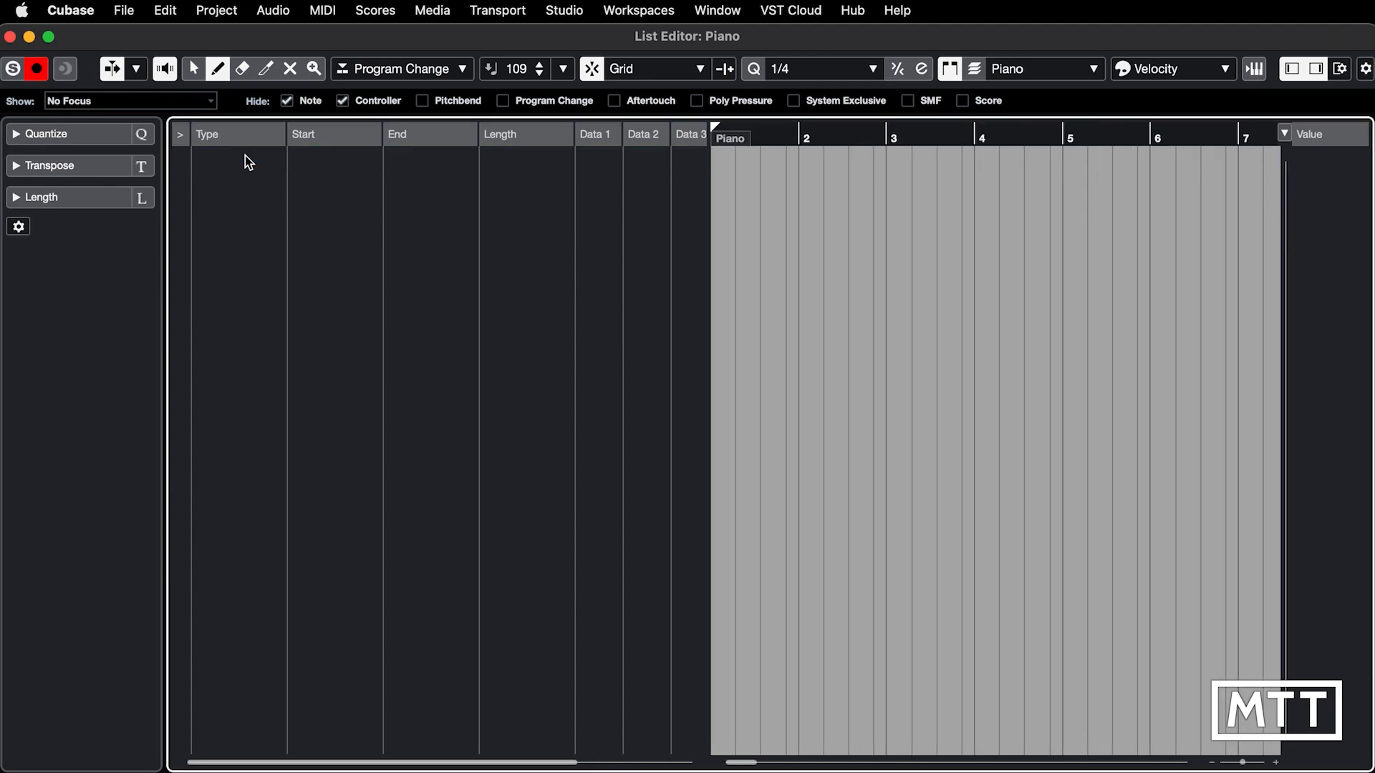
key(super+w)
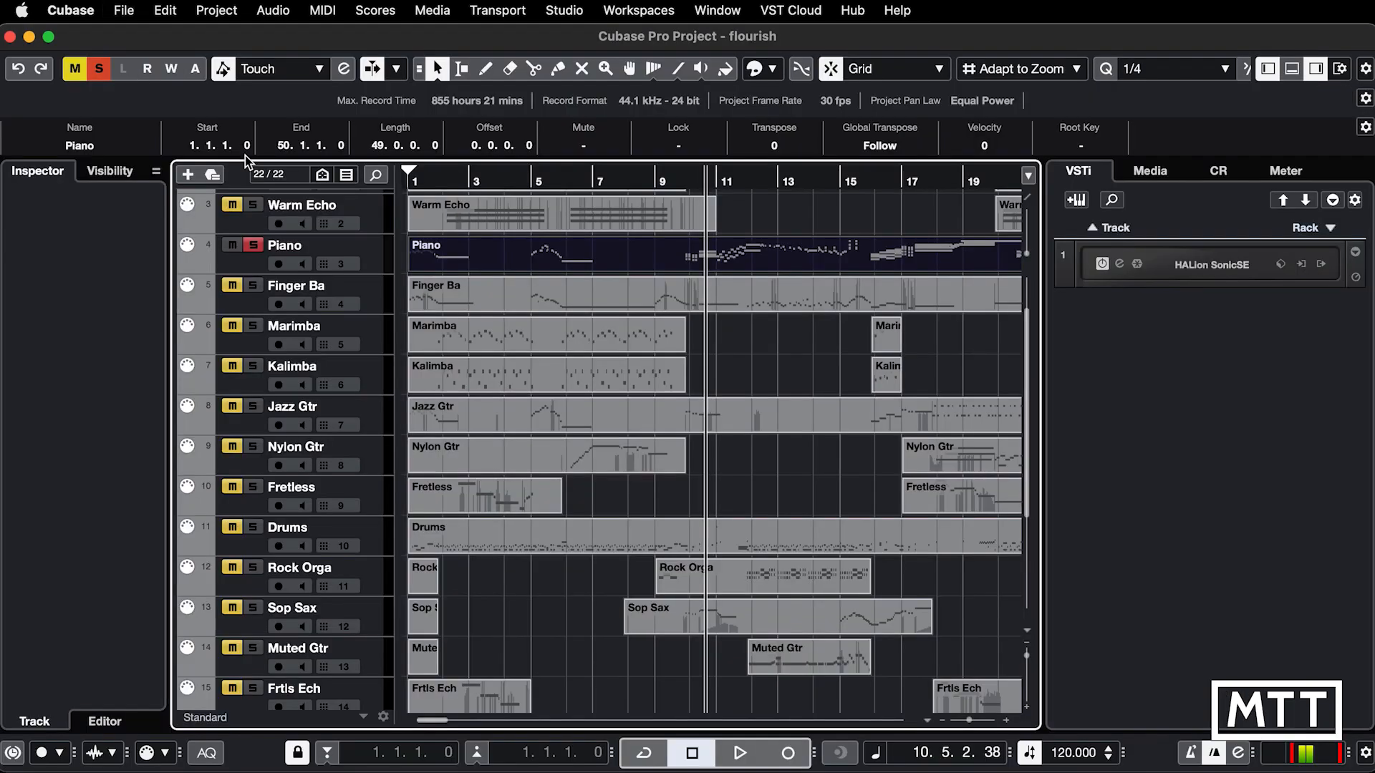
Step: Reopen HALion Sonic SE and load YAMAHA S90ES Piano into slot 3
click(1121, 268)
scroll(1085, 275, down, 3)
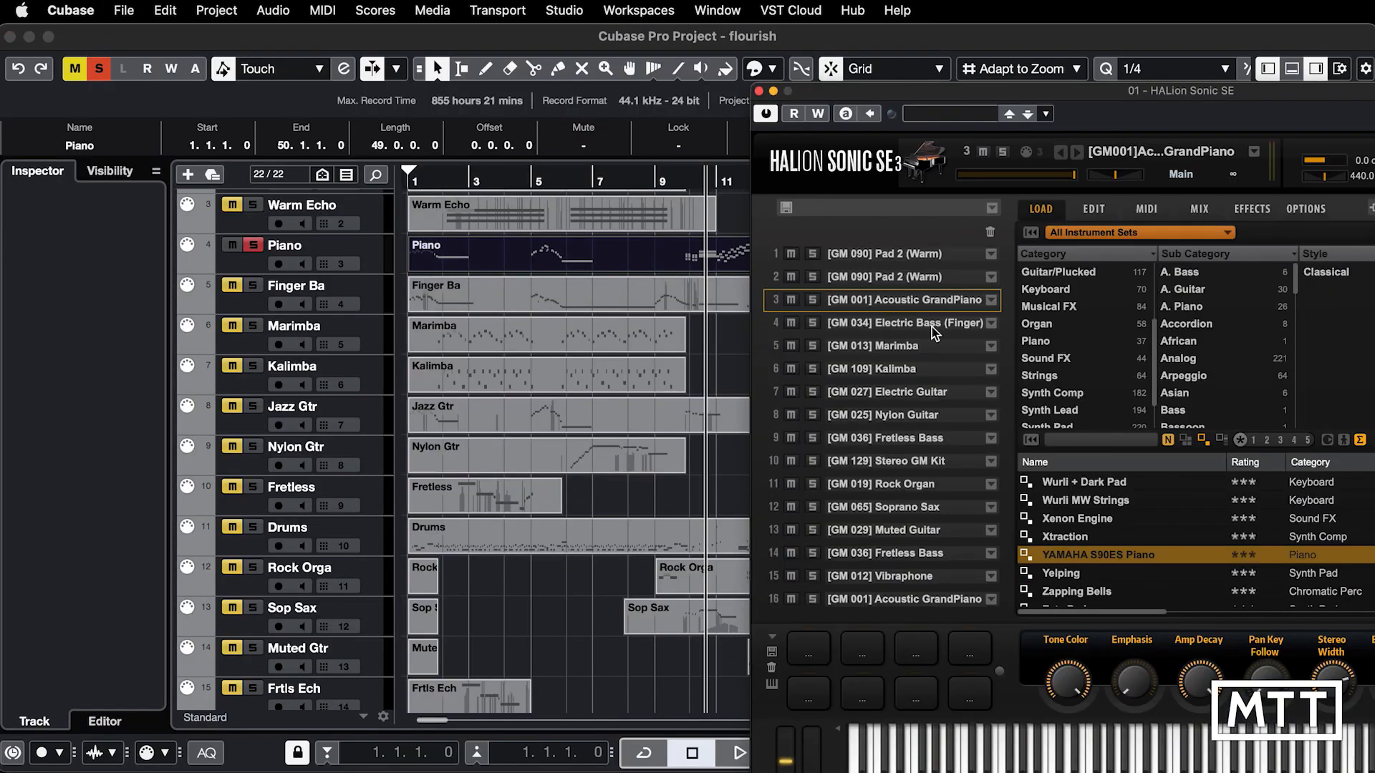
double_click(1070, 556)
Step: Play the soloed Piano to check its sound, return to the project start, and unsolo the Piano track
key(space)
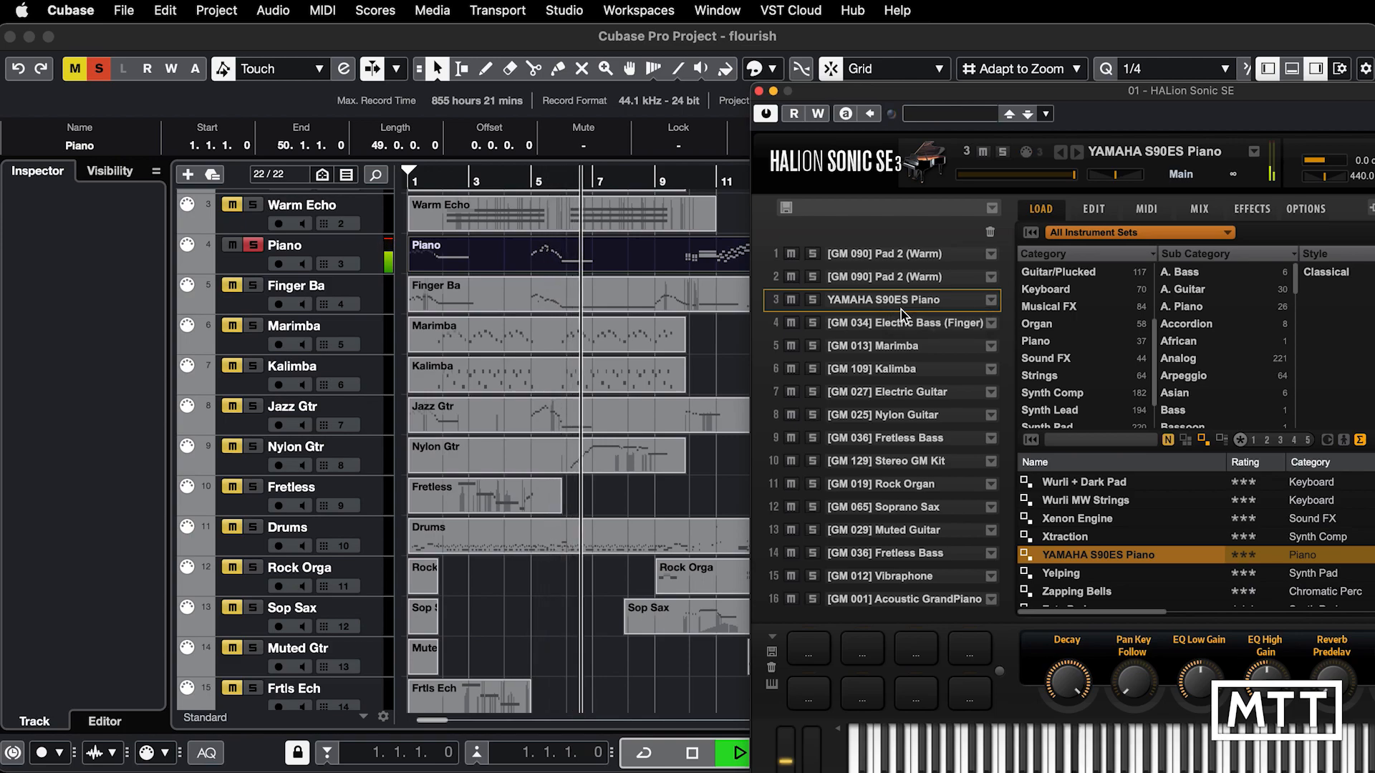
key(space)
key(space)
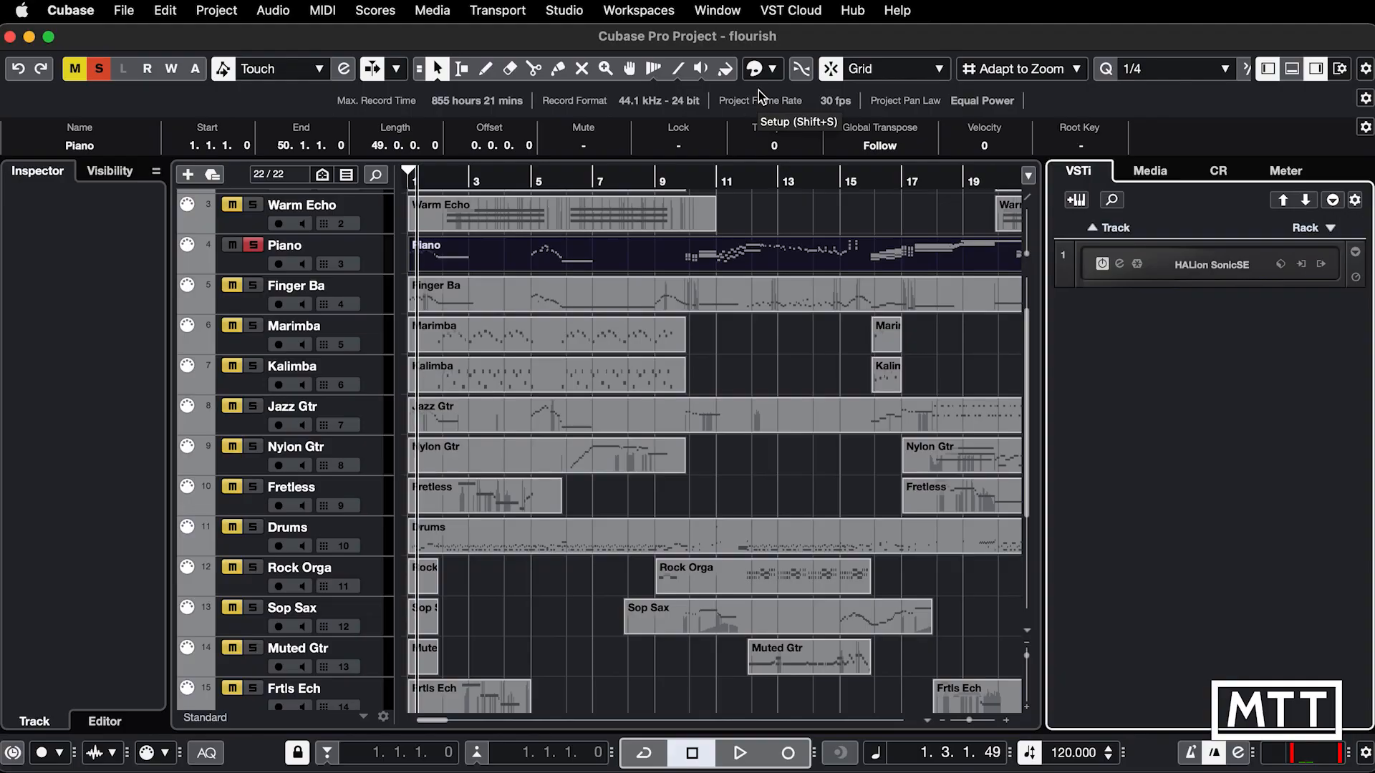
key(period)
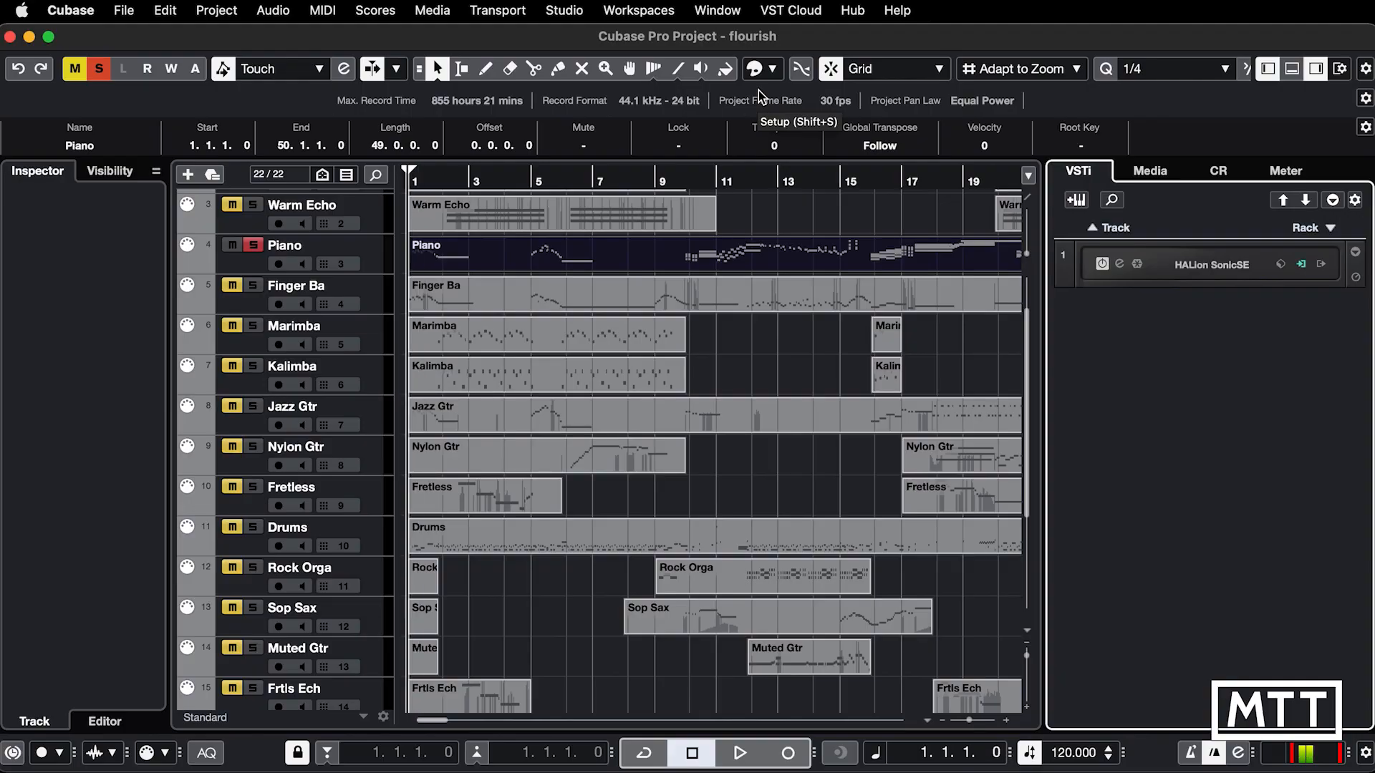
click(255, 246)
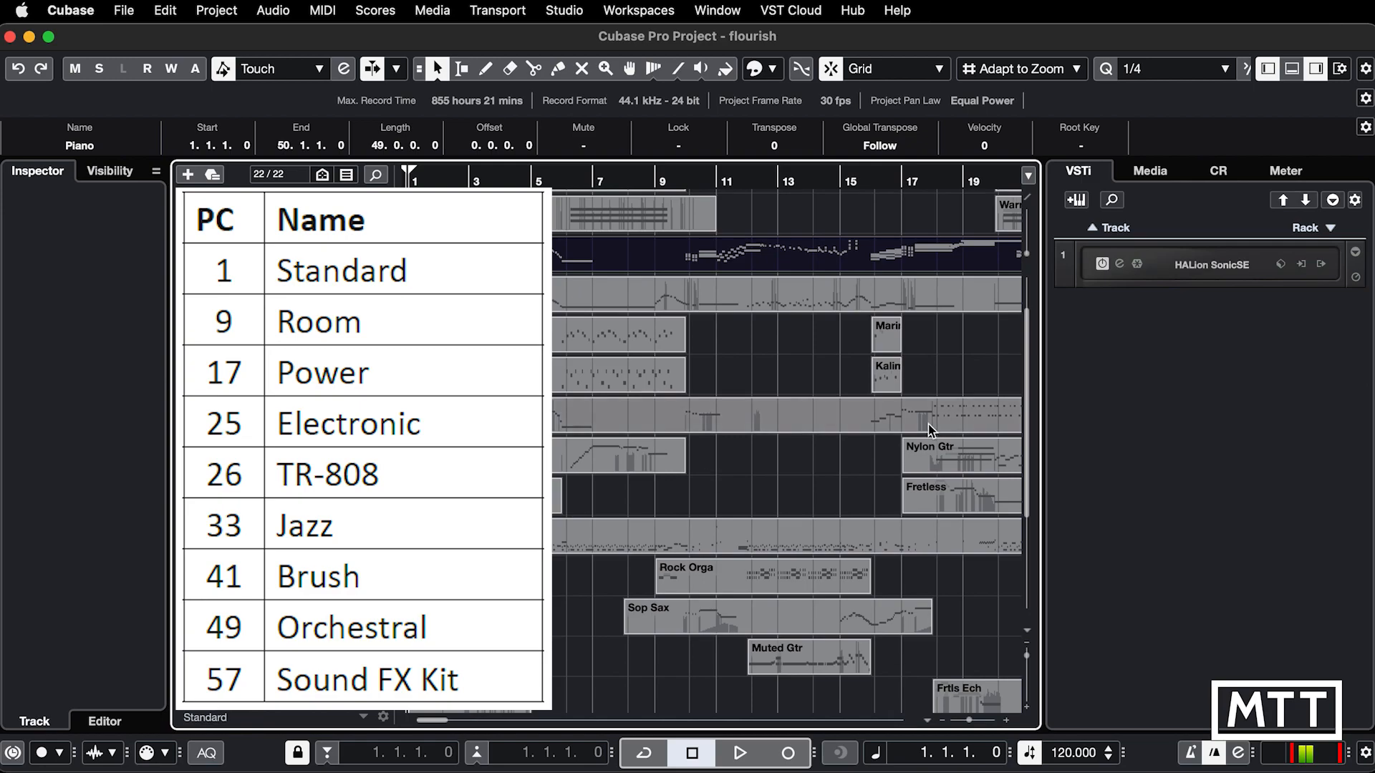
Step: Show HALion Sonic SE and open the Drums part in the List Editor
click(1120, 263)
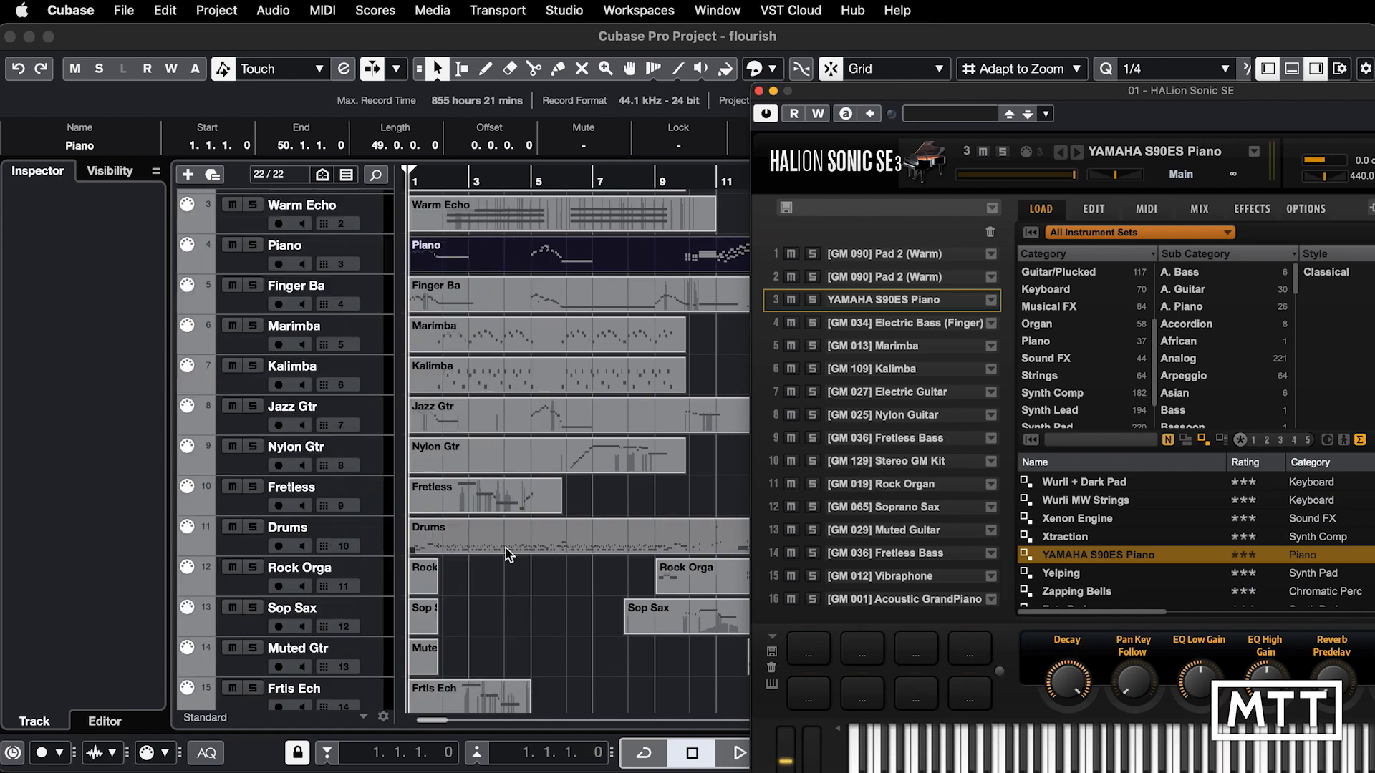
click(472, 551)
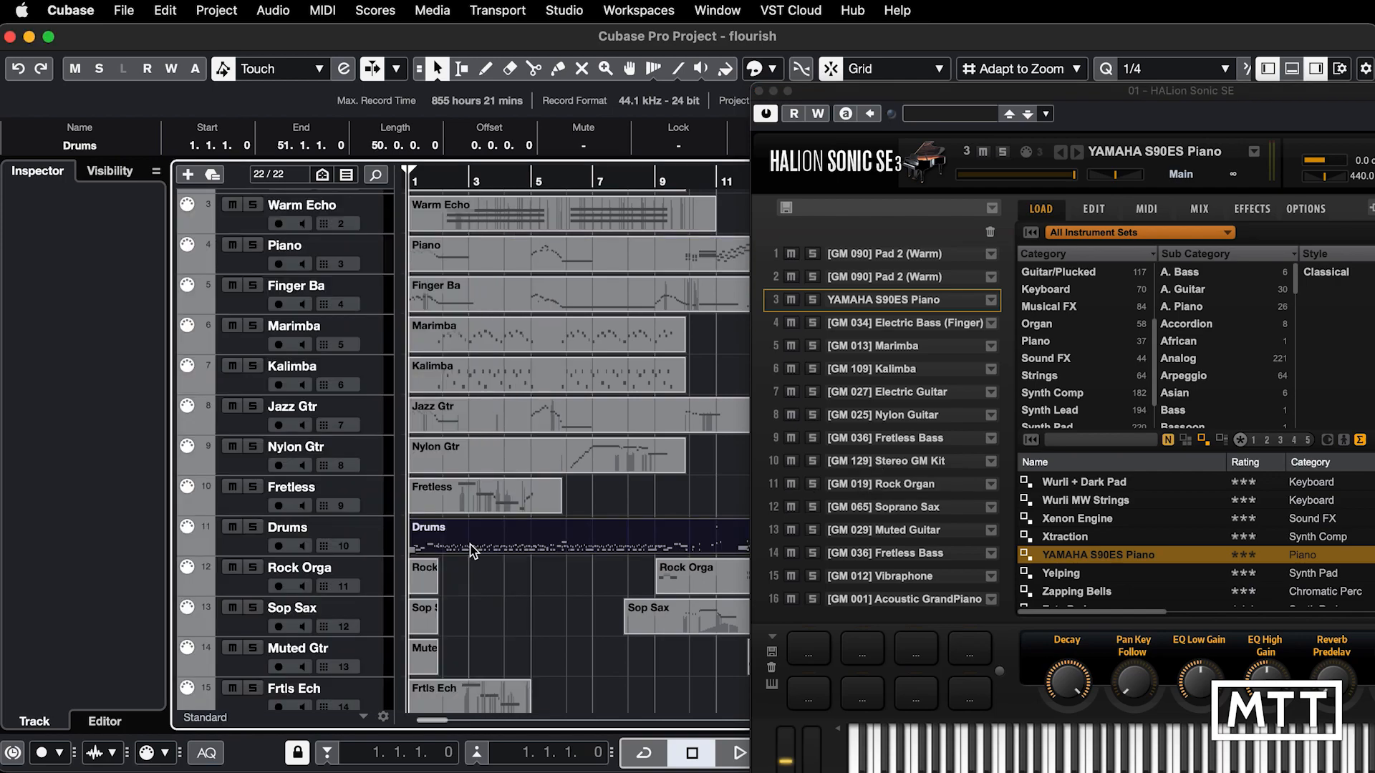
click(323, 10)
click(354, 101)
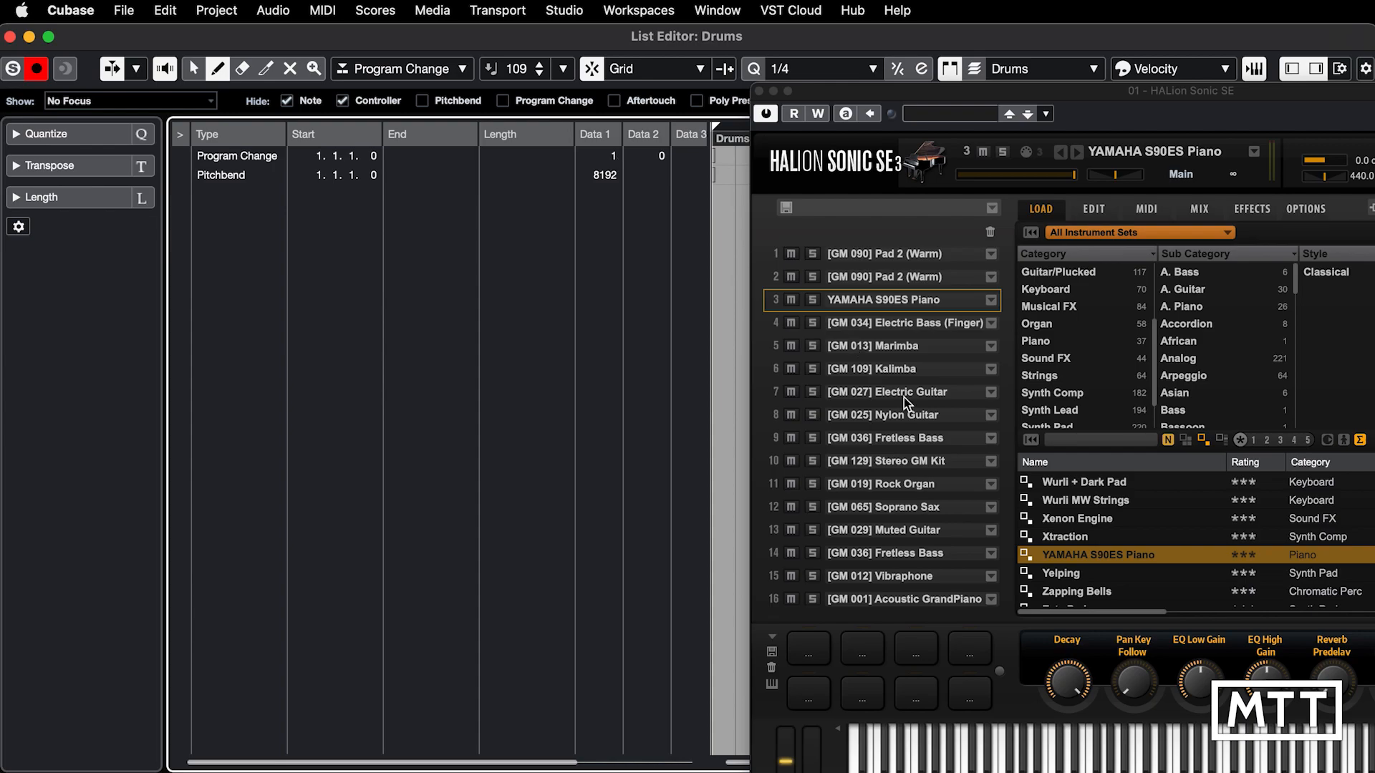
Step: Select slot 10 in HALion Sonic SE, search its programs for "gm", and examine the available GM drum kits
click(871, 461)
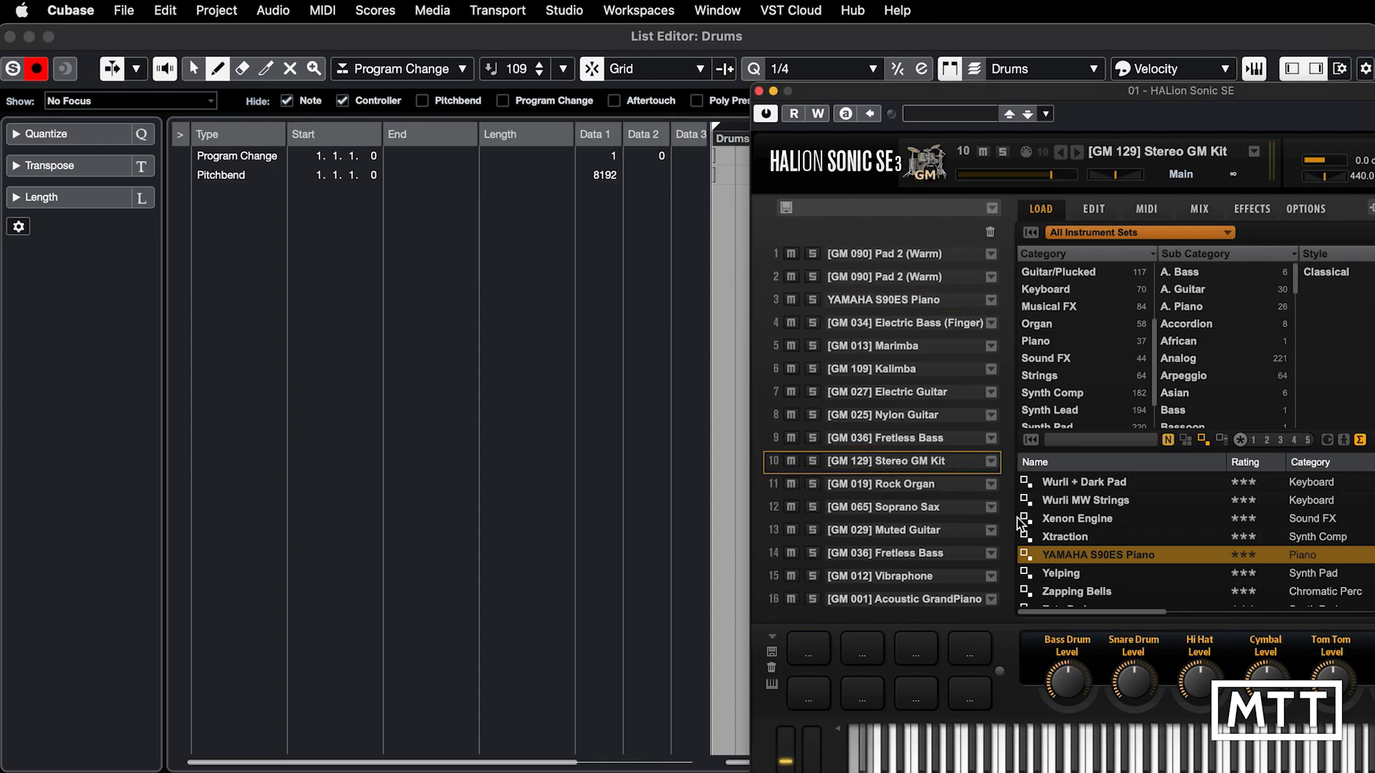
click(1086, 440)
text(gm)
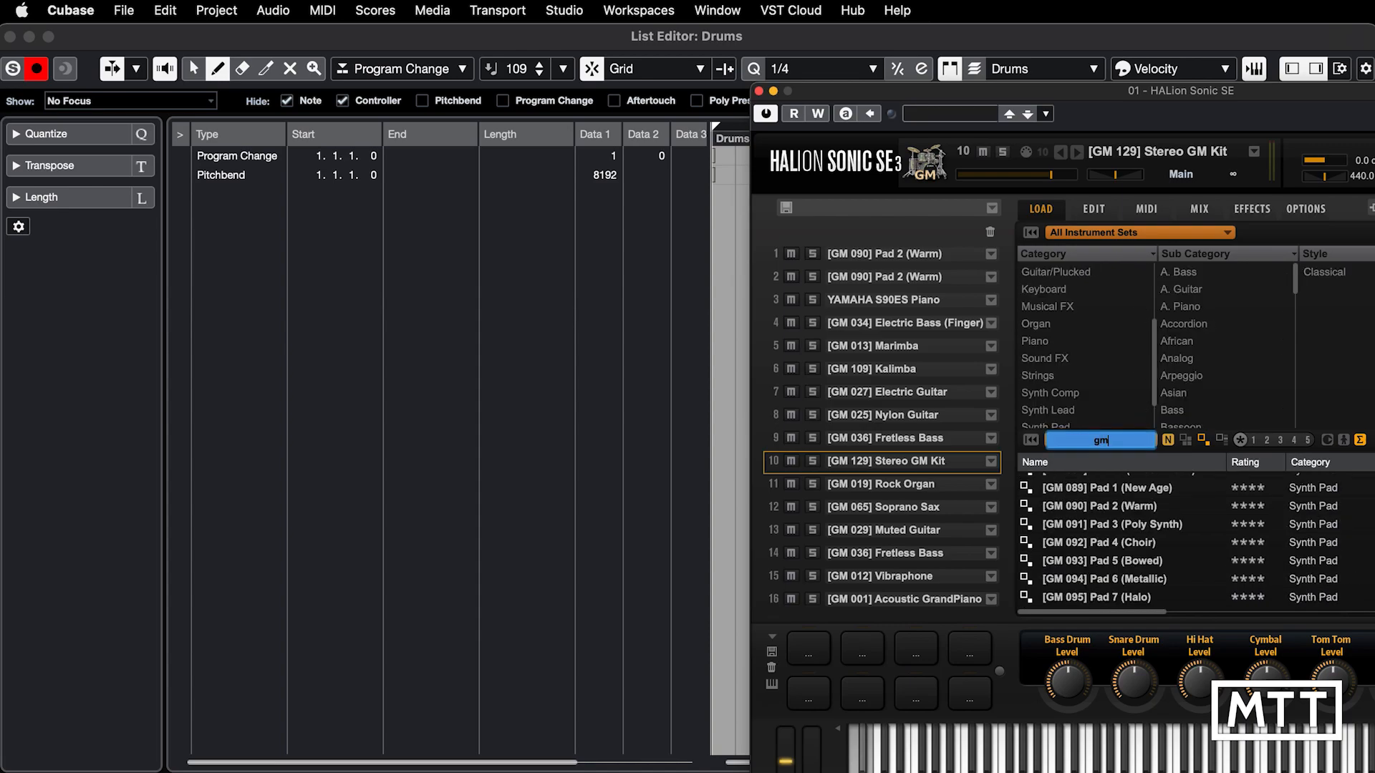
scroll(1099, 562, down, 5)
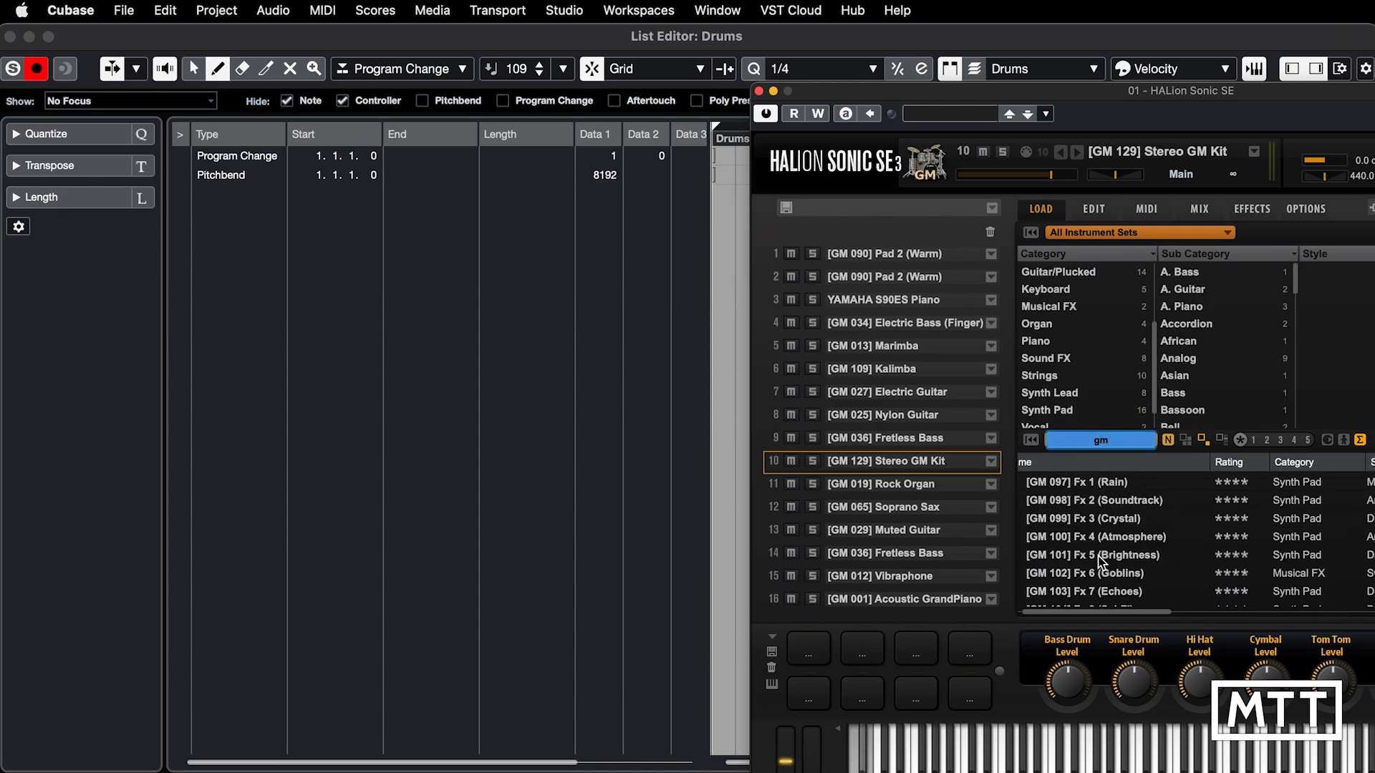
scroll(1100, 564, right, 3)
scroll(1101, 564, left, 3)
scroll(1101, 564, down, 5)
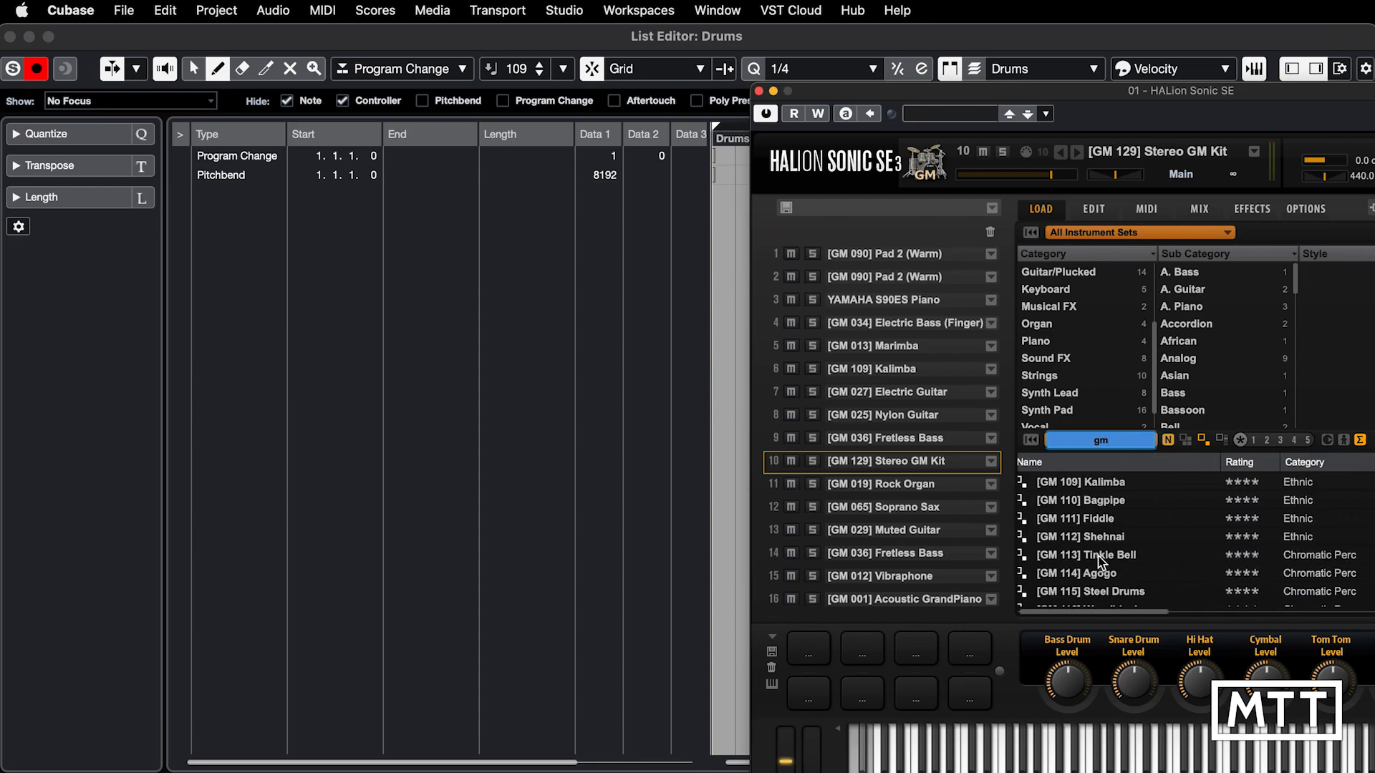
scroll(1100, 563, down, 3)
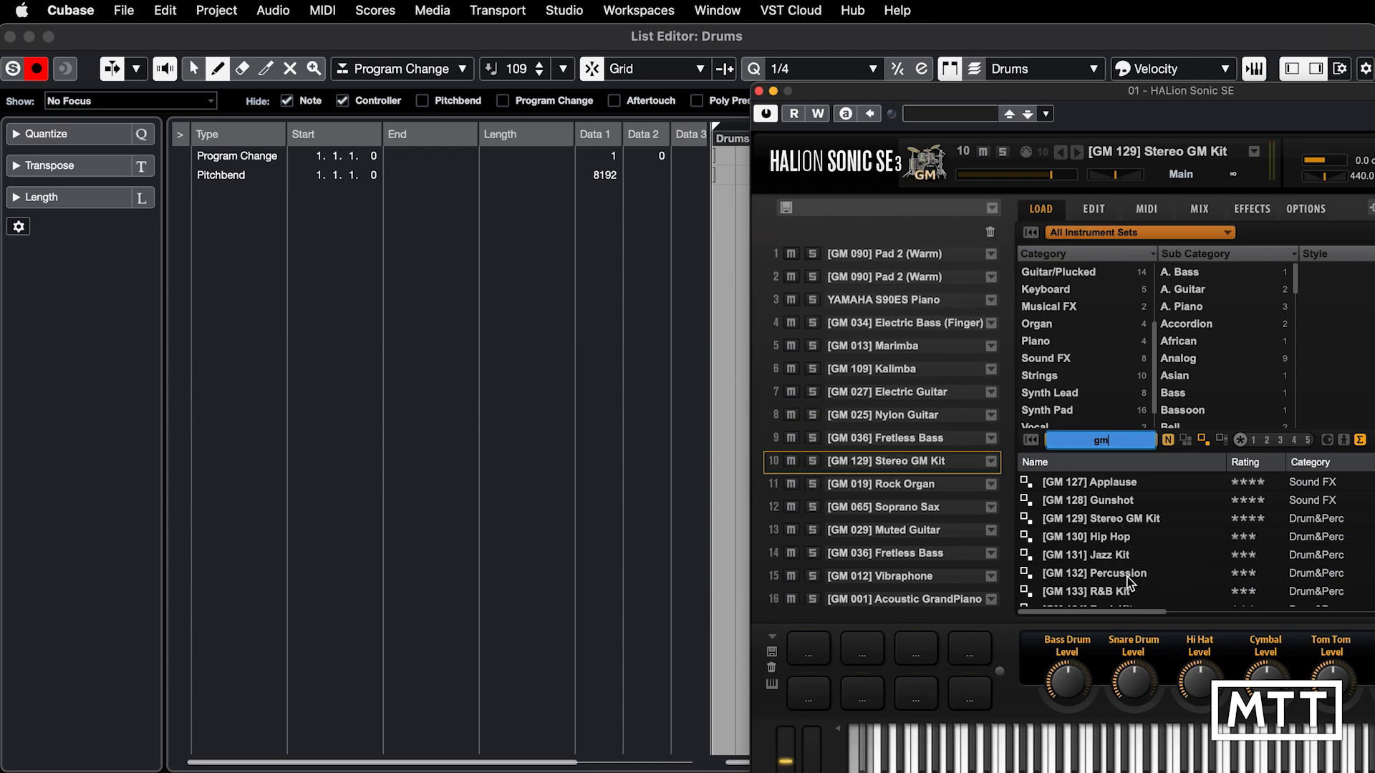
scroll(1082, 595, down, 3)
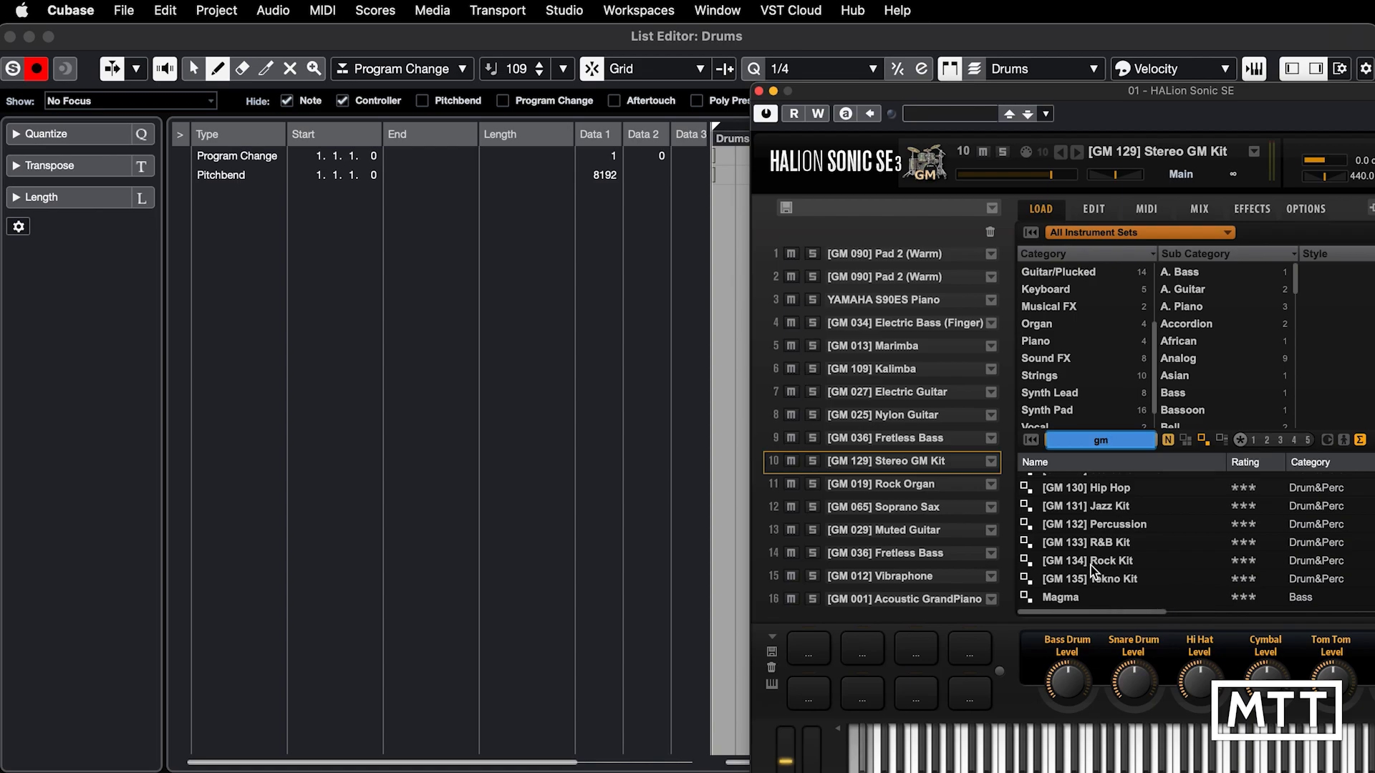
scroll(1093, 572, up, 1)
scroll(1091, 565, right, 1)
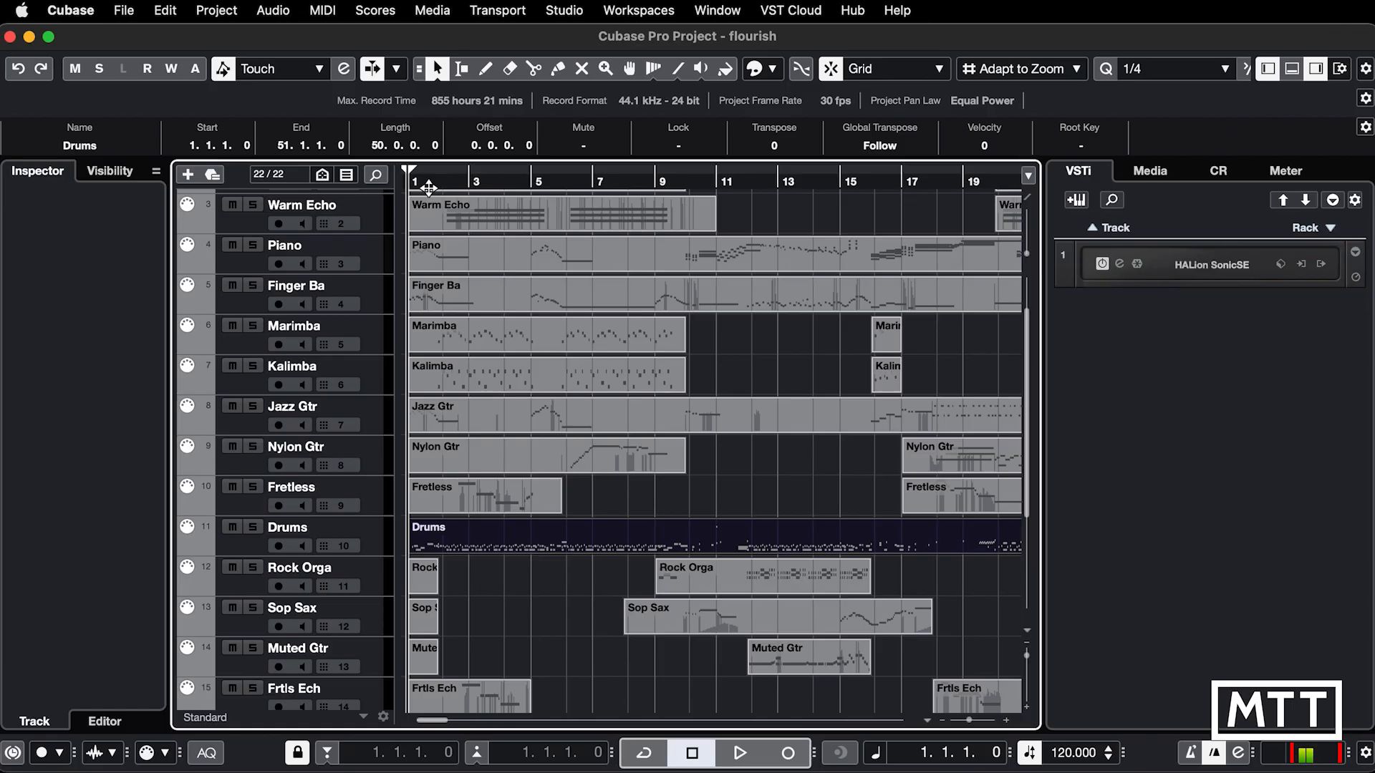
Step: Select the Warm track to show its Inspector settings and HALion Sonic SE quick controls, comparing it with Warm Echo
scroll(364, 353, up, 2)
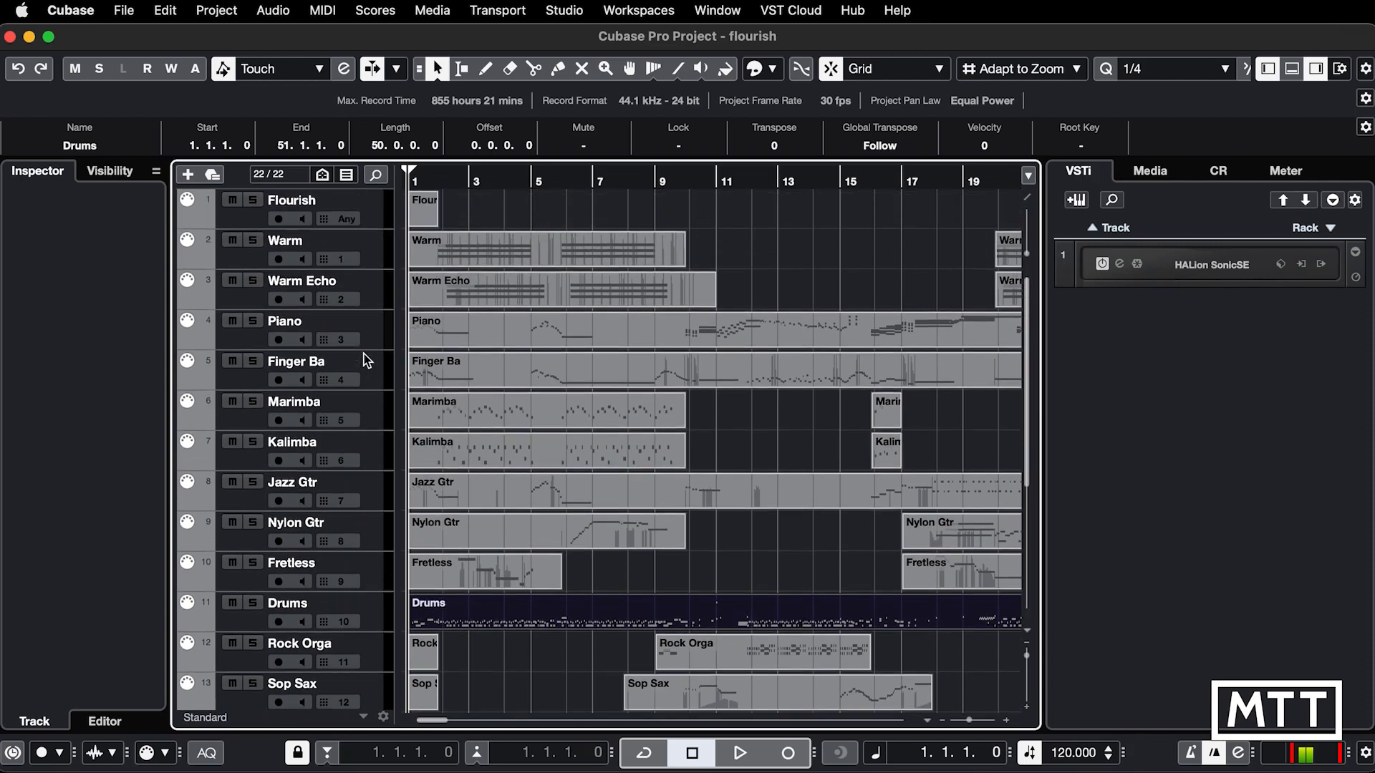
click(385, 260)
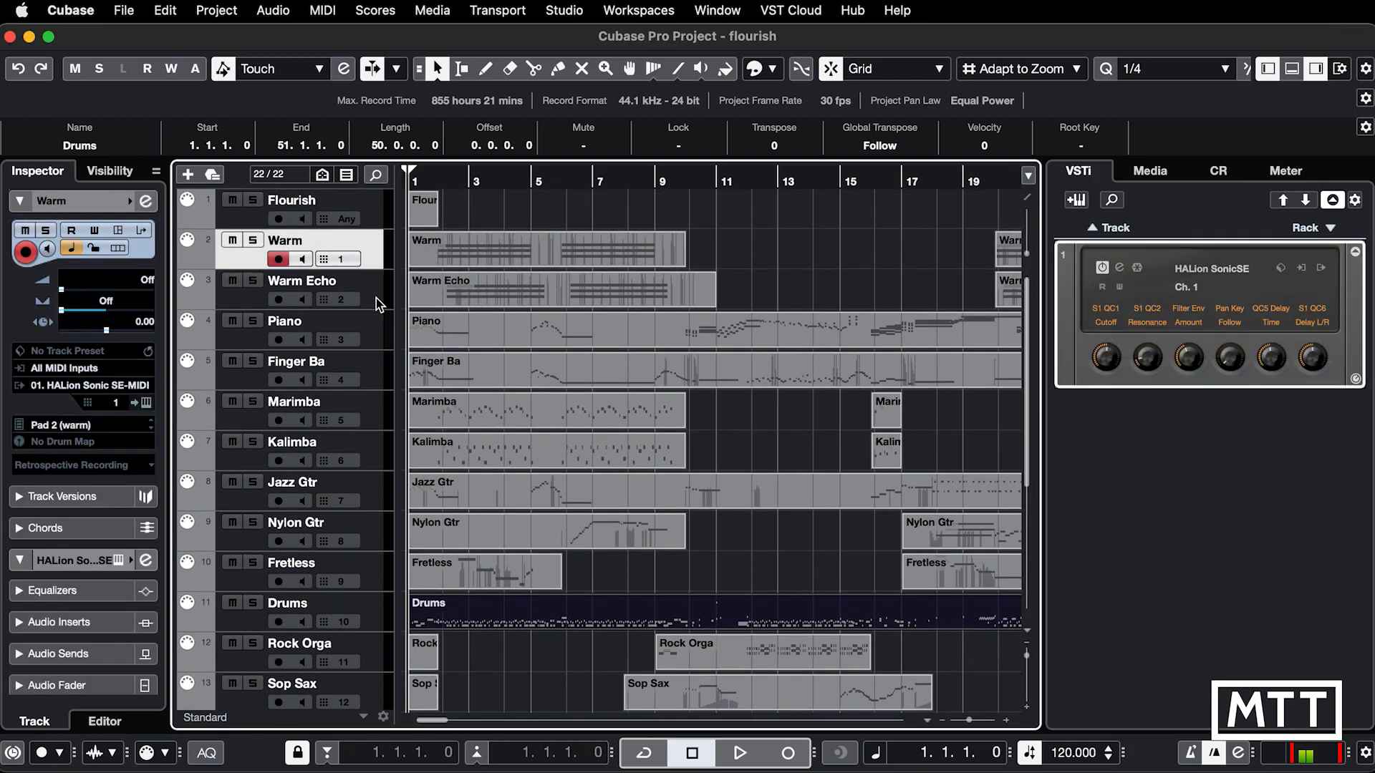
click(376, 298)
click(375, 257)
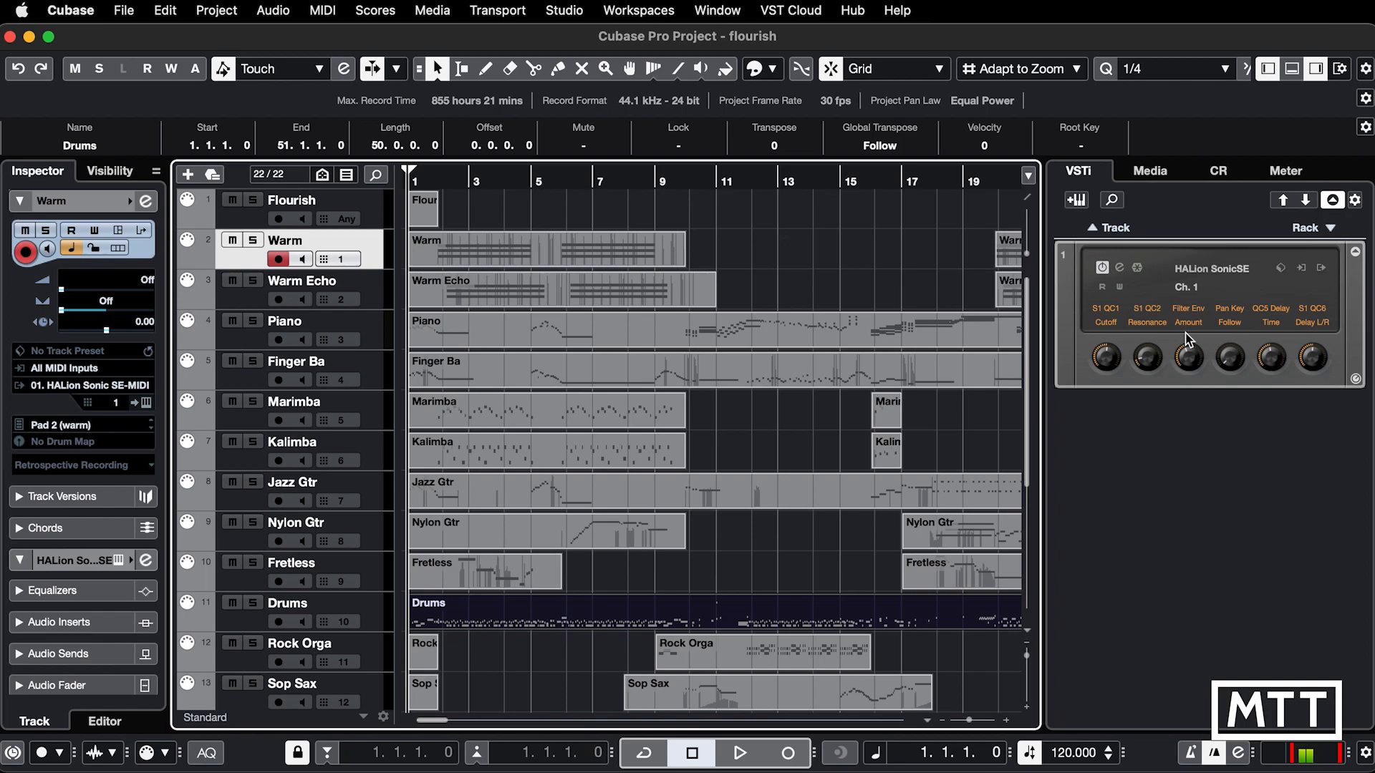
Step: Add Retrologue as a rack instrument, declining to create a MIDI track for it
click(1328, 229)
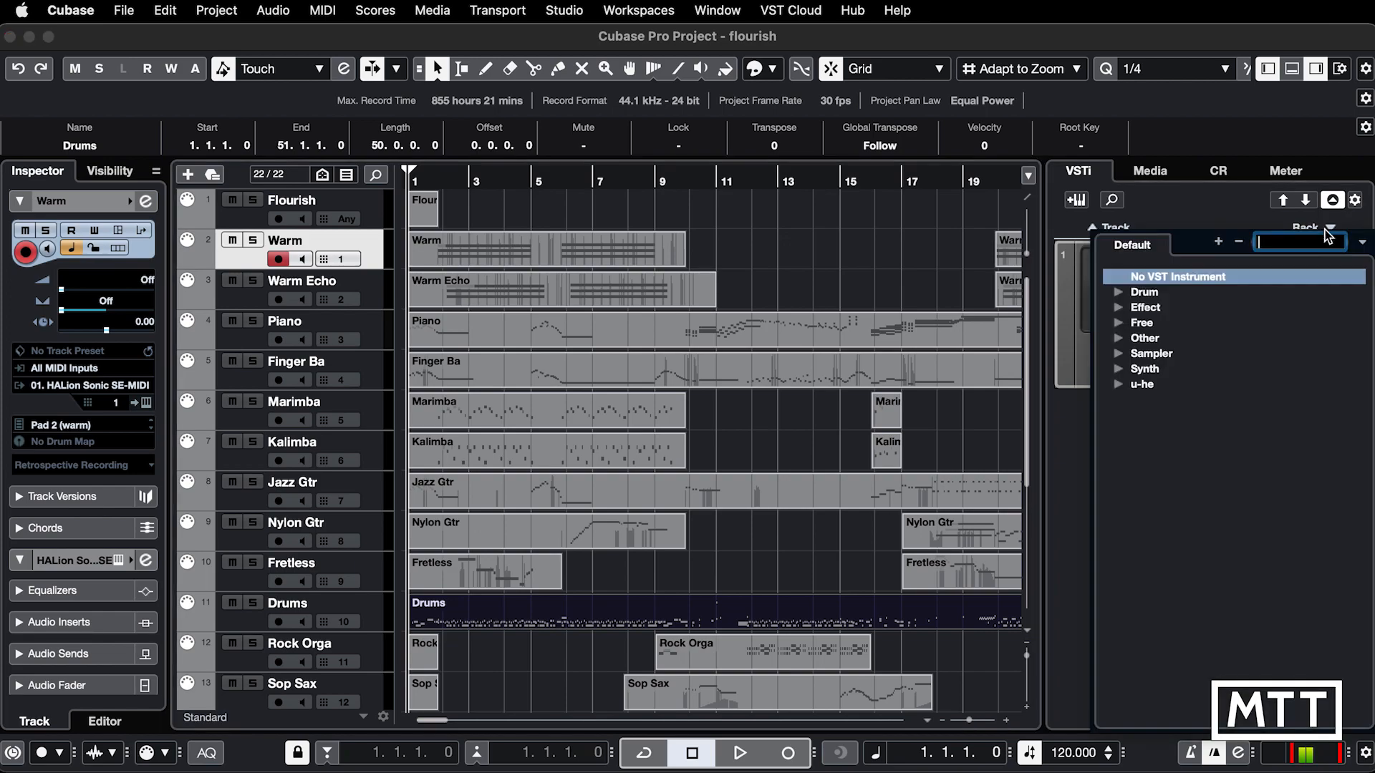
text(retro)
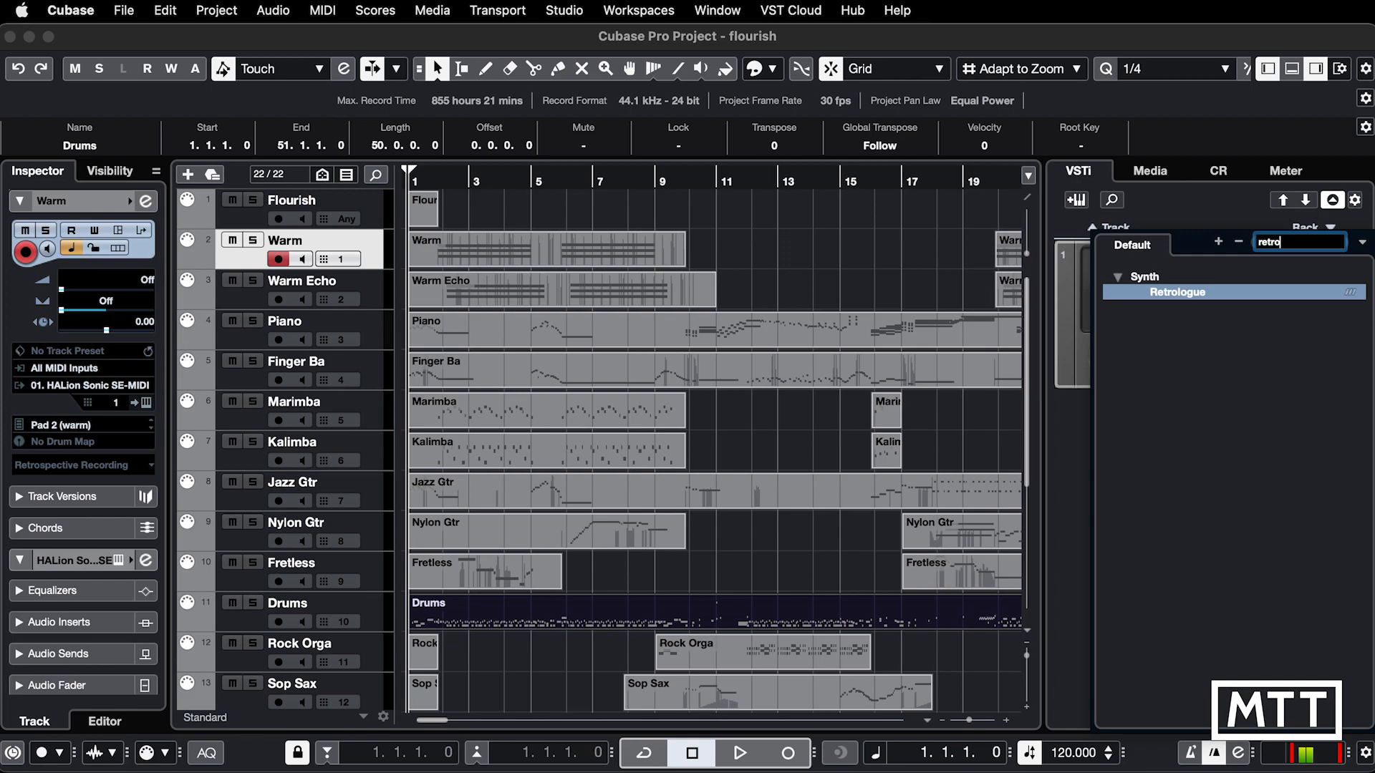
double_click(1195, 294)
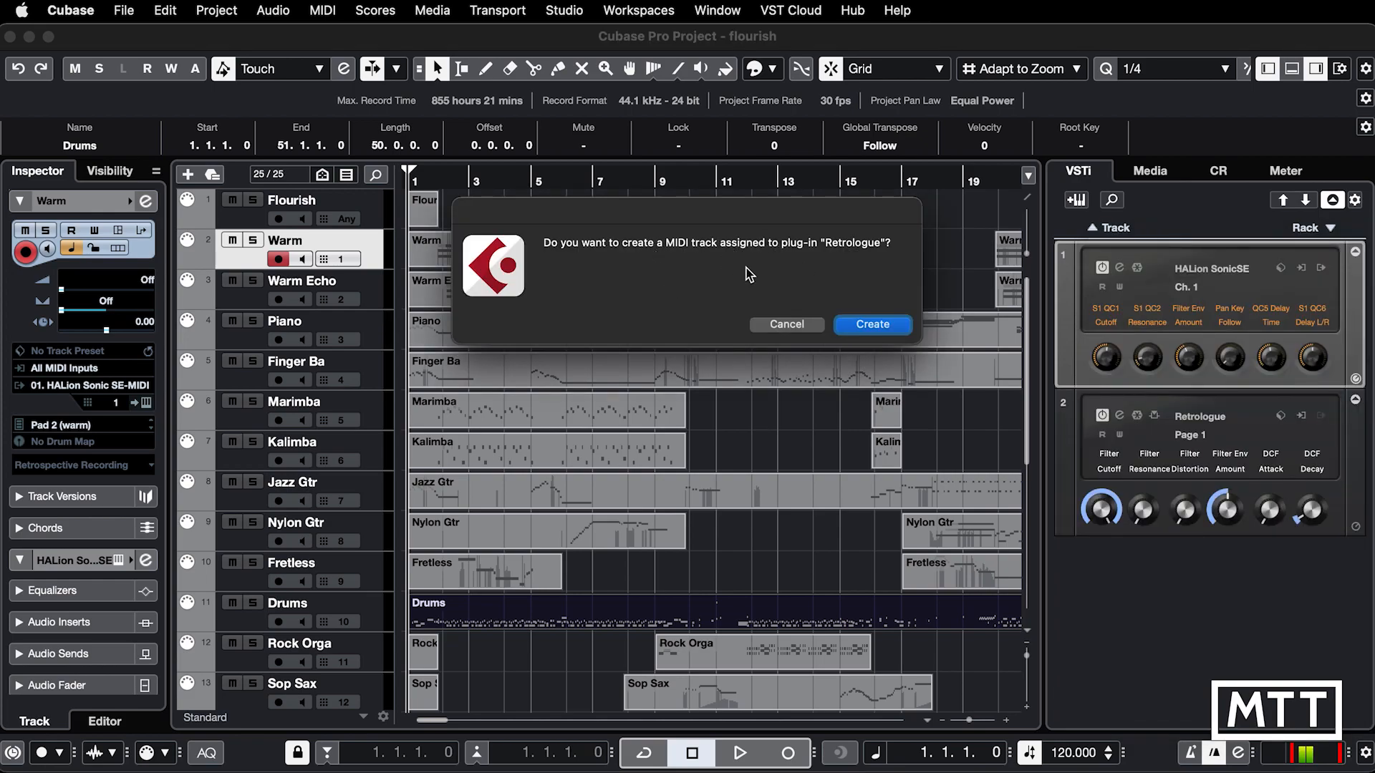
click(787, 326)
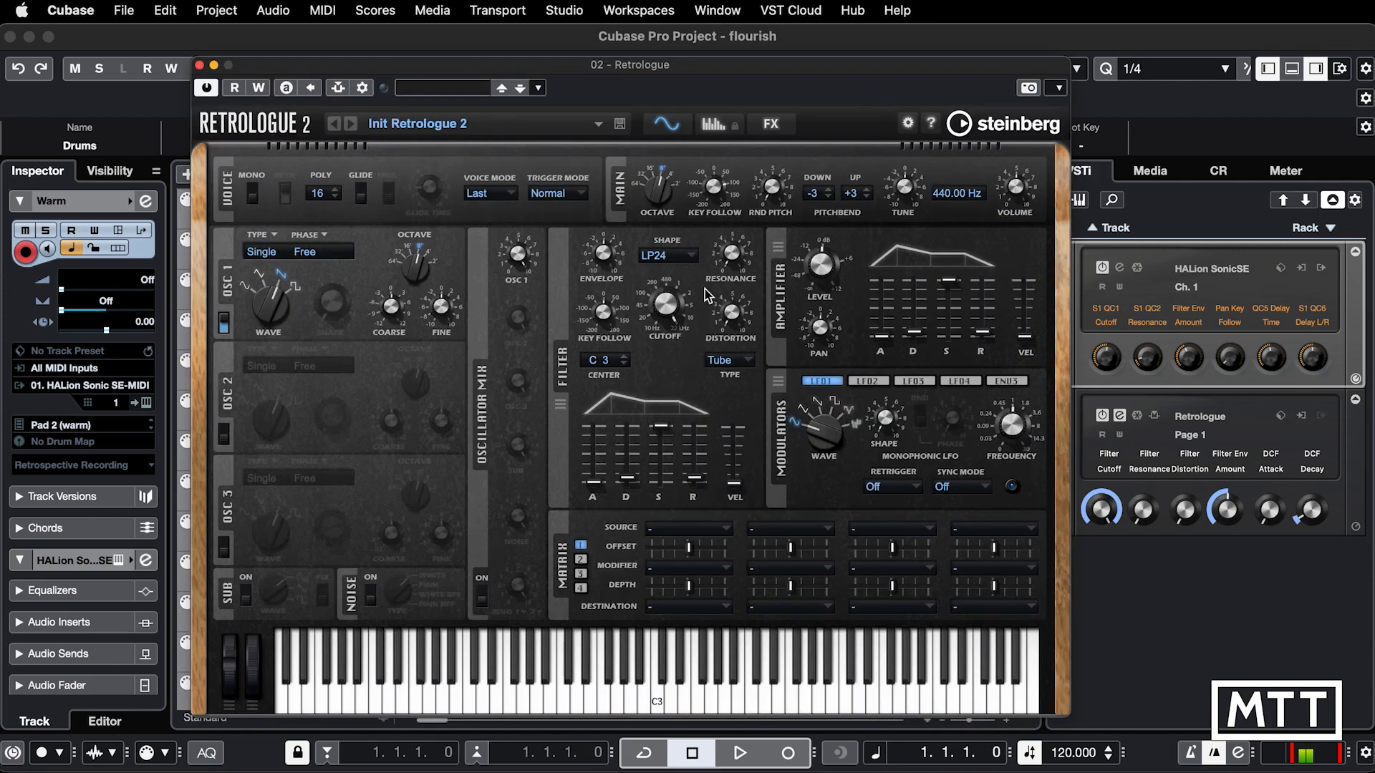
Step: Load the Jupiter Pad preset from the Retrologue Library into Retrologue and close its editor
click(436, 91)
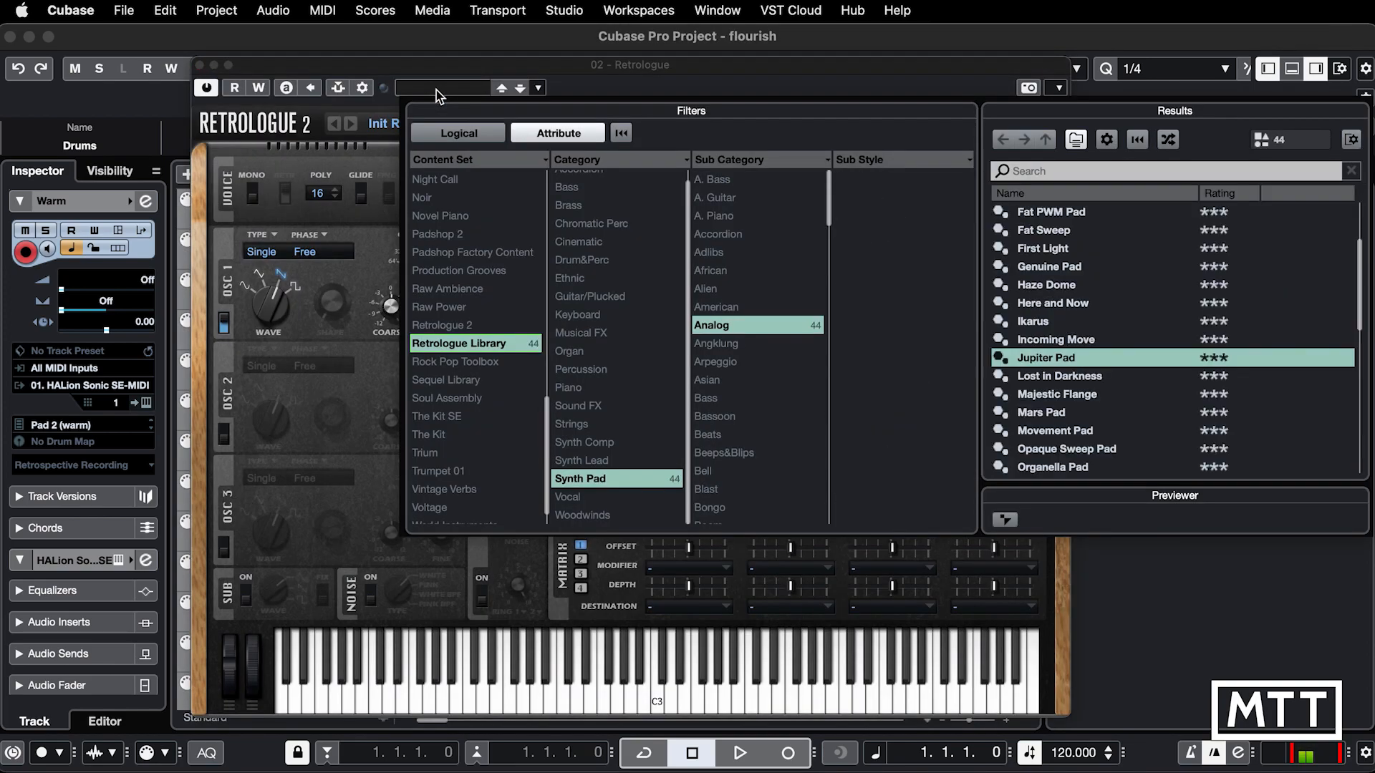
double_click(1022, 358)
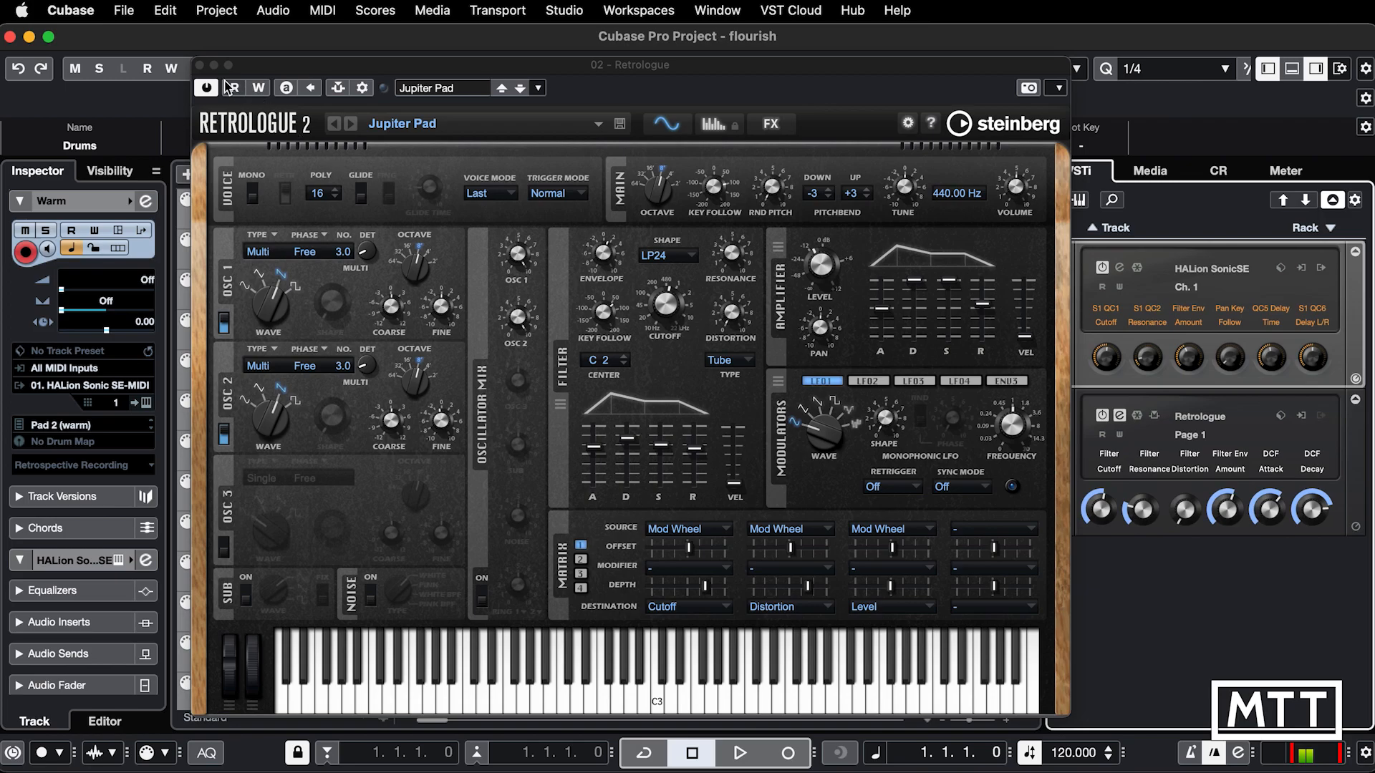
click(201, 65)
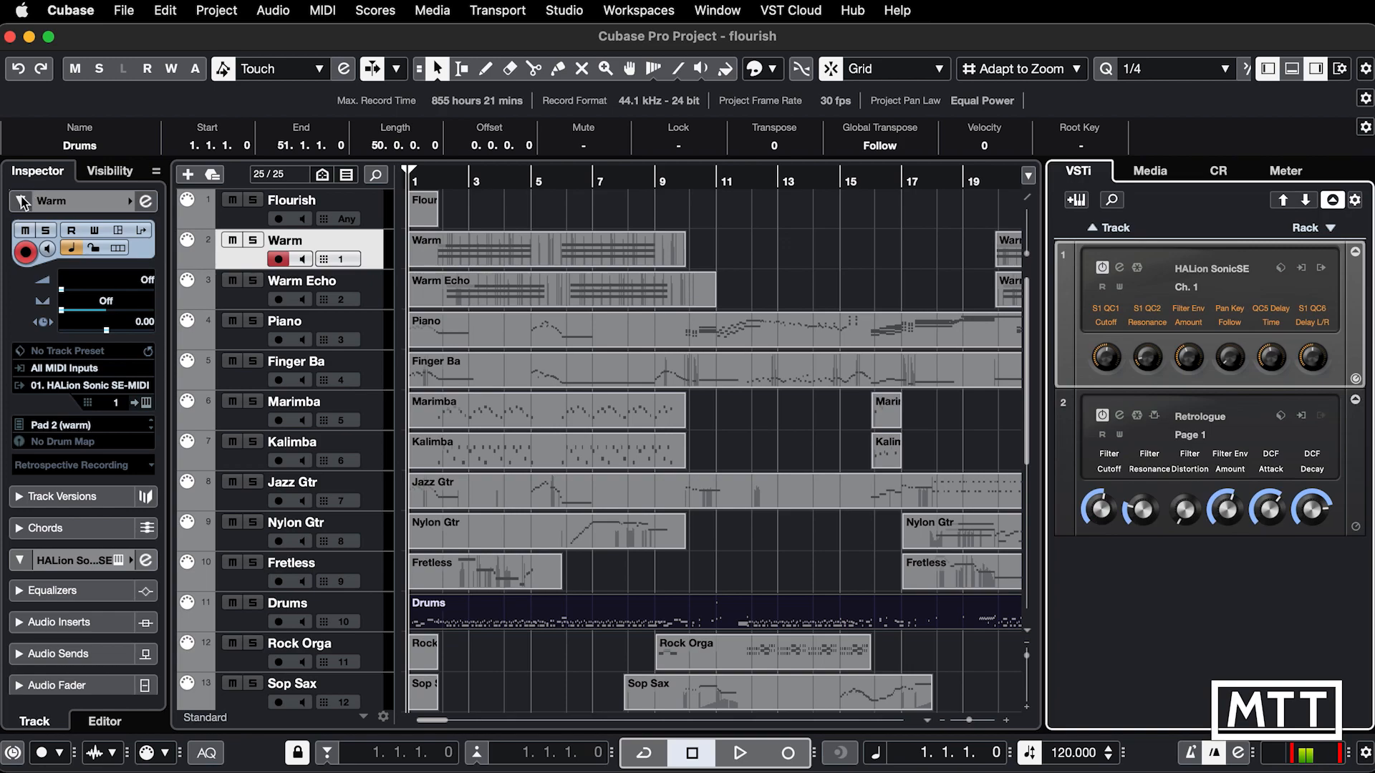
Step: Route the Warm track's MIDI output to 02. Retrologue - MIDI in the track's basic settings
click(39, 205)
click(39, 205)
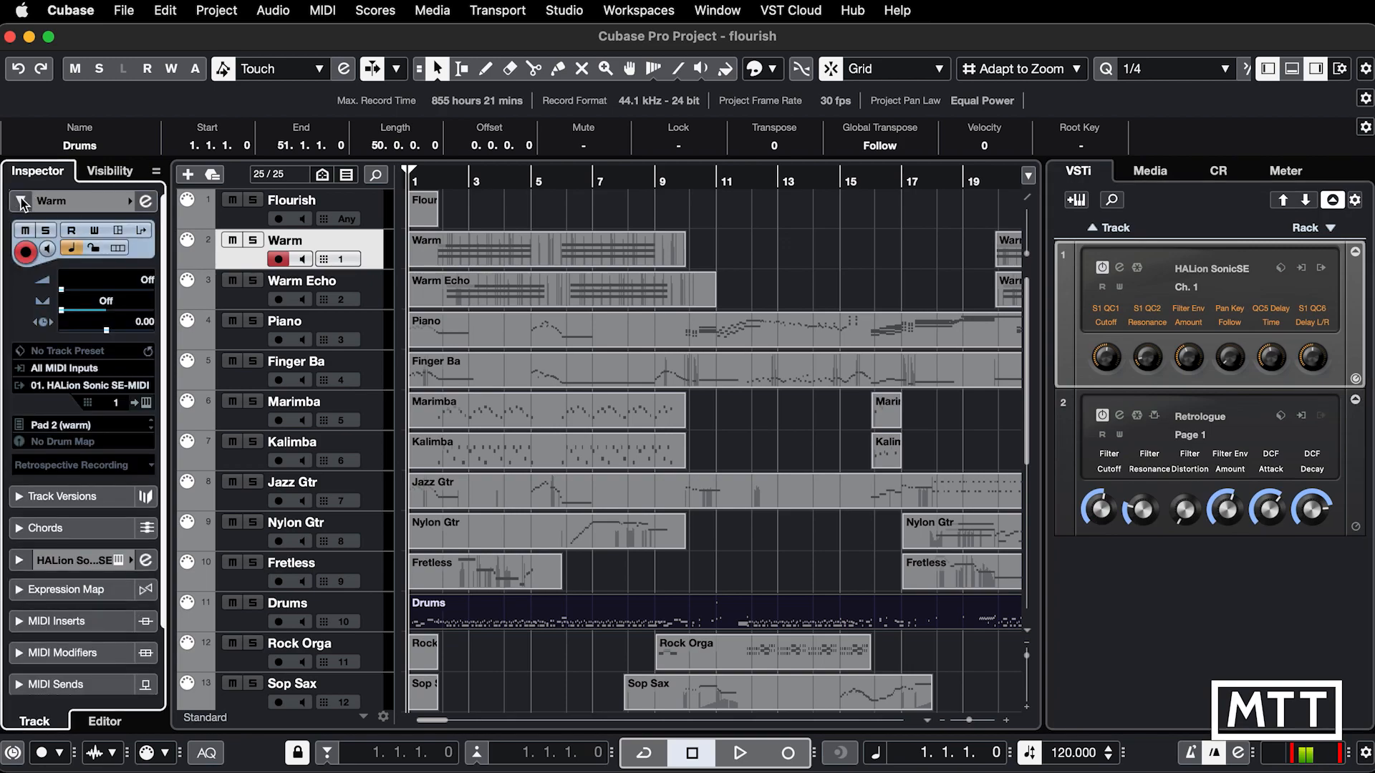
click(62, 388)
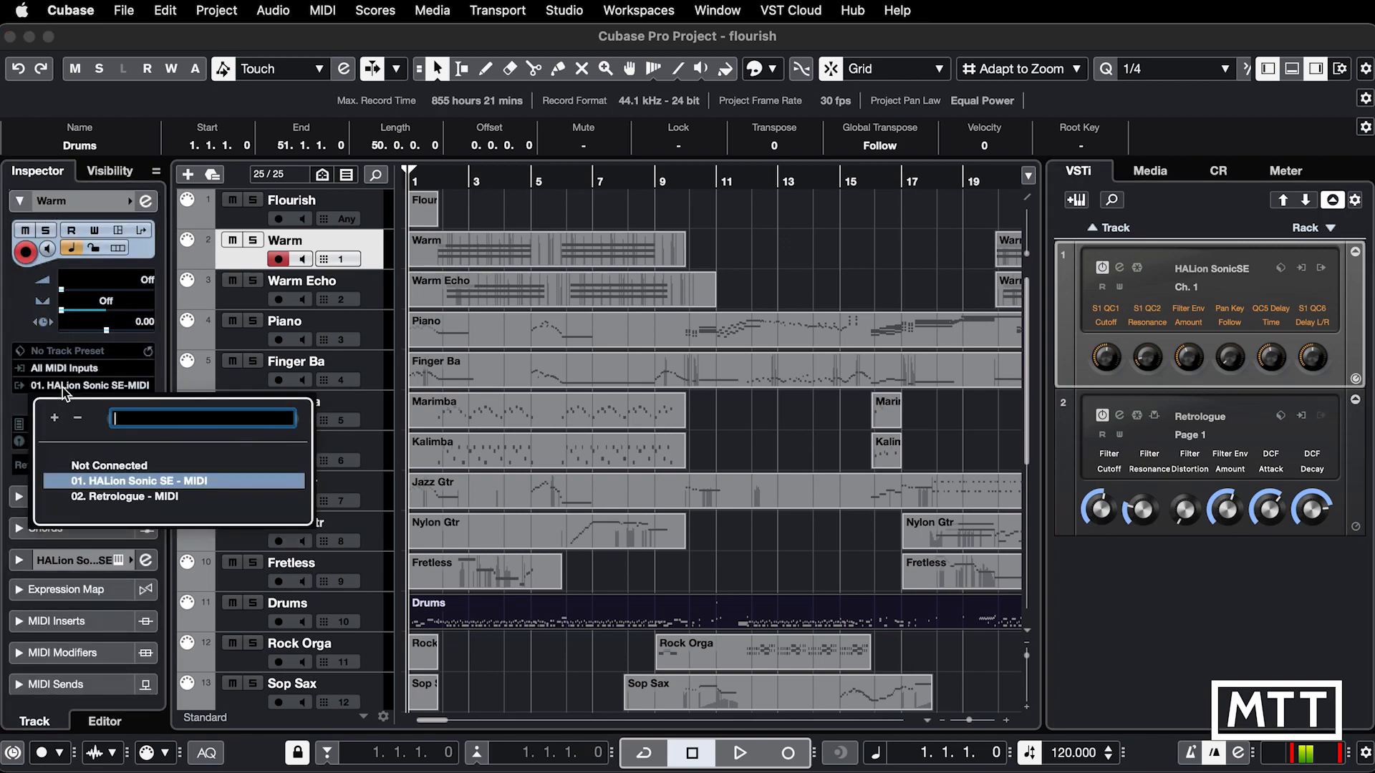
click(112, 502)
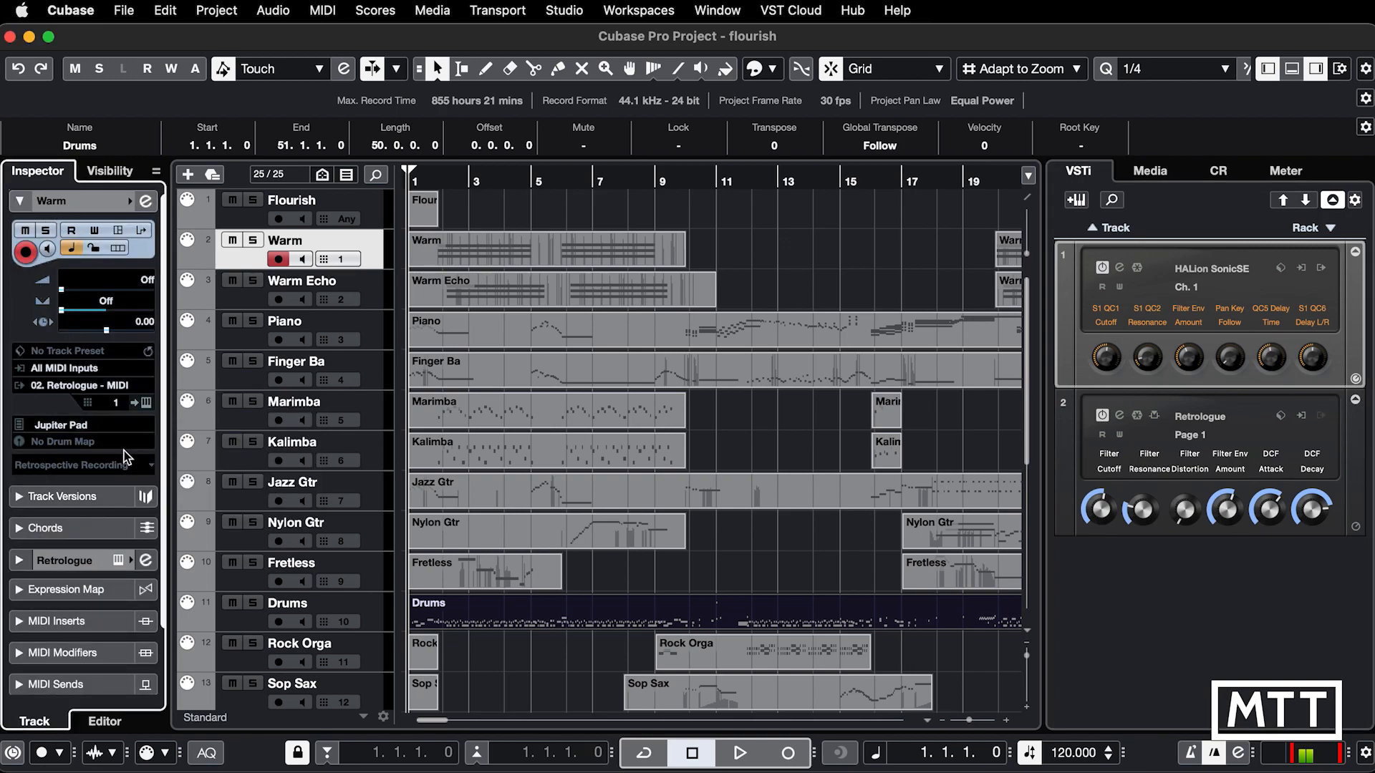
click(120, 407)
Step: Solo the Warm track, play it to check the Jupiter Pad sound, and show the Retrologue editor
click(255, 242)
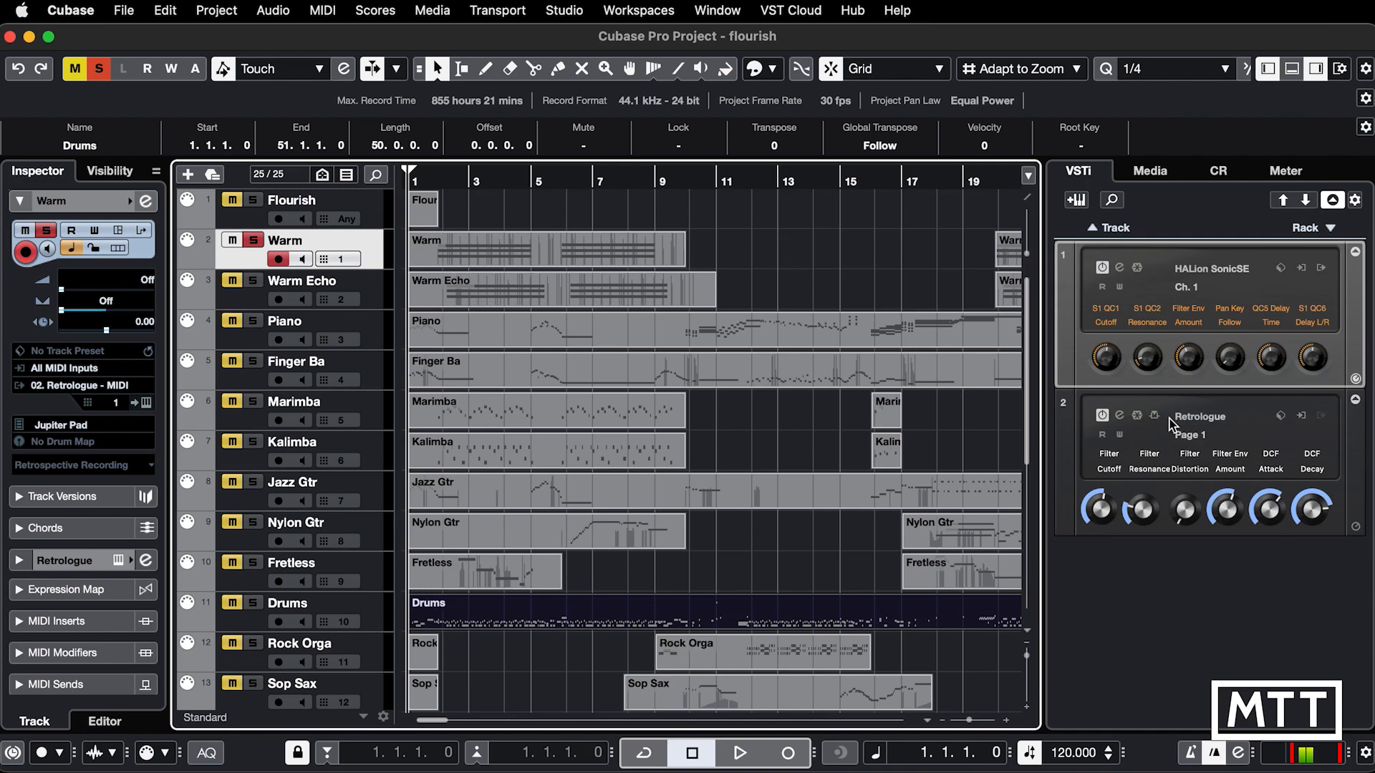
key(space)
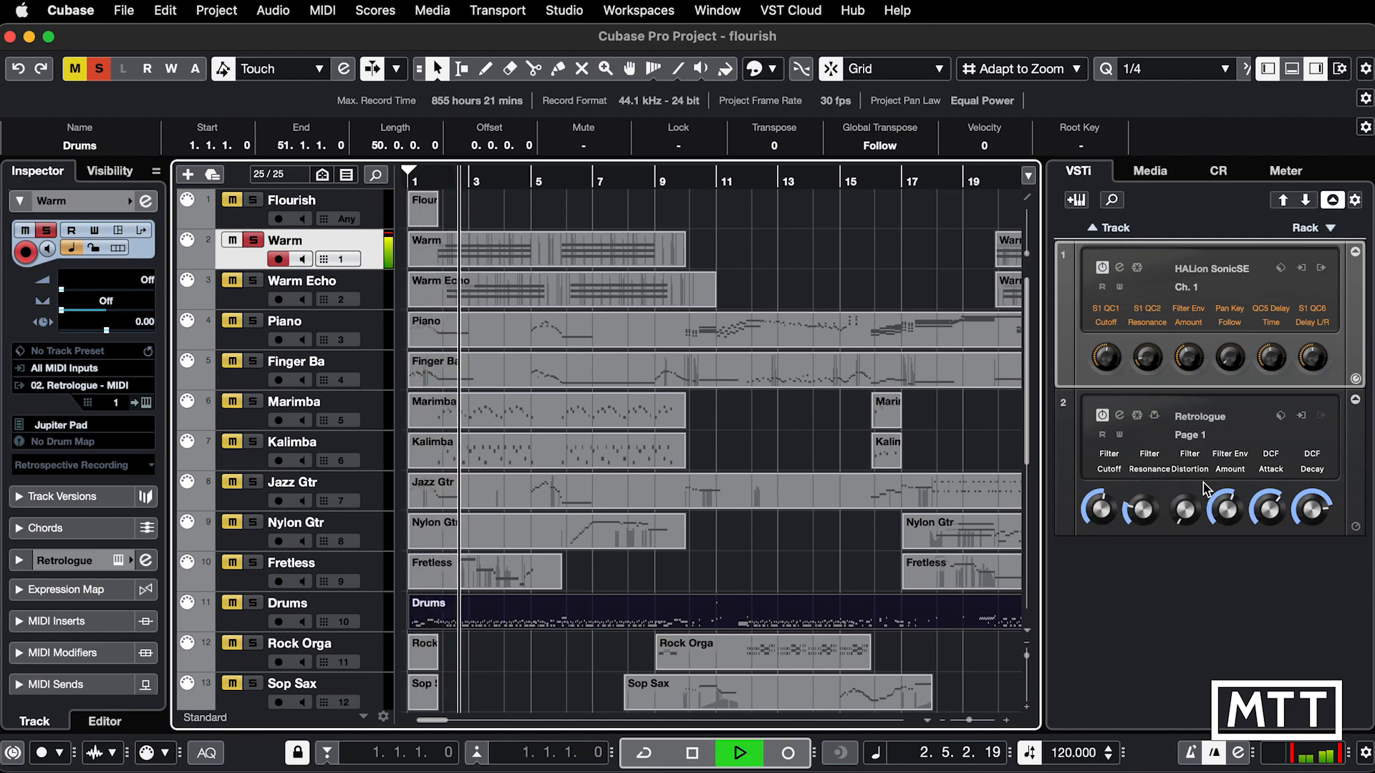
click(1120, 417)
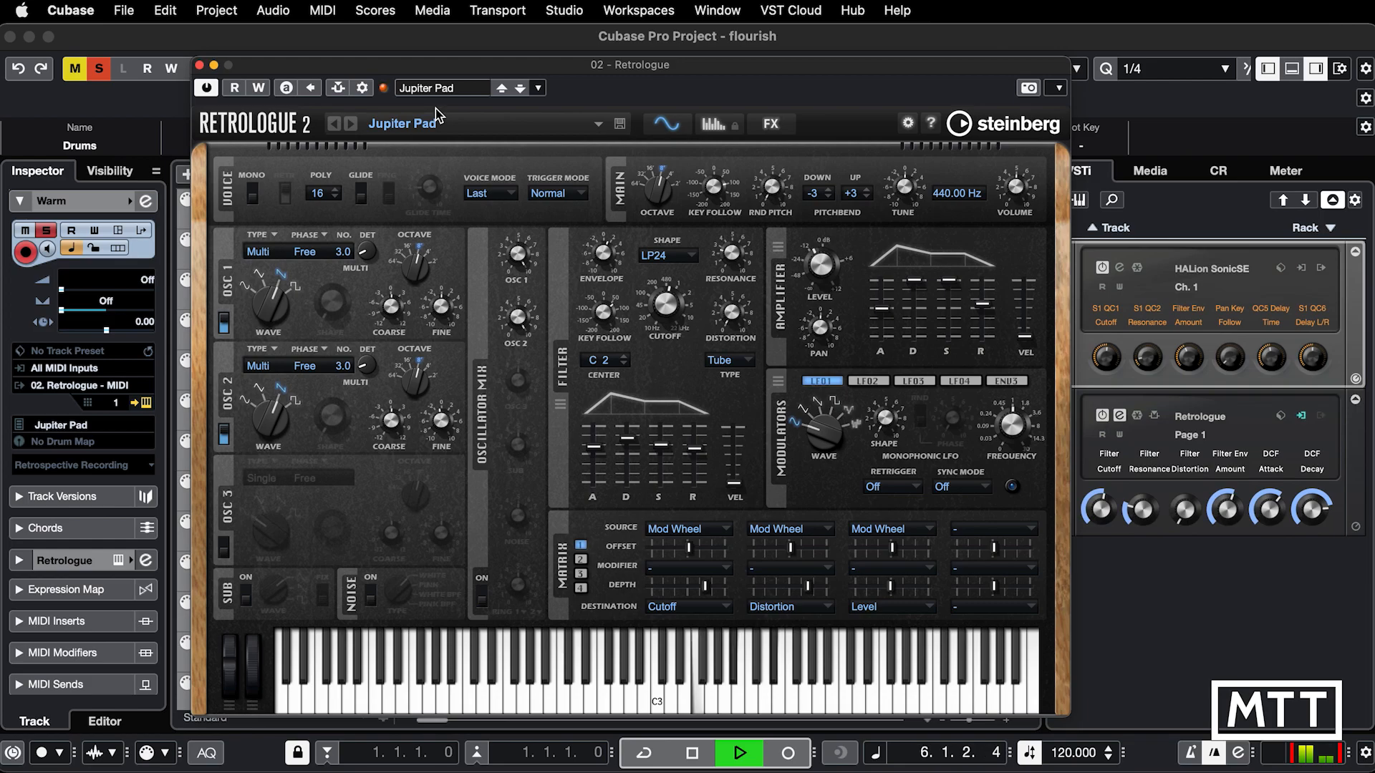
key(space)
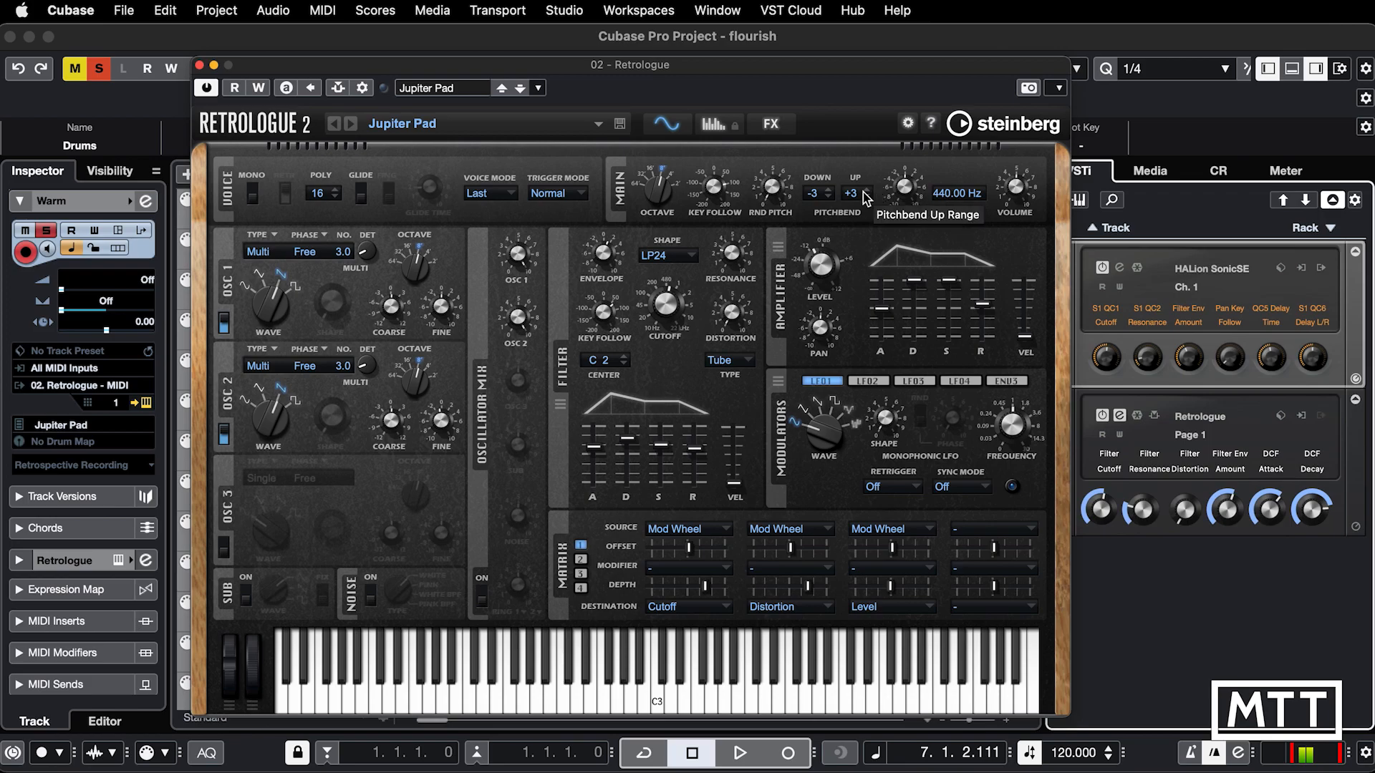
Step: Set Retrologue's pitchbend range to -2 down and +2 up, close the editor, and play the Warm track to check it
click(830, 190)
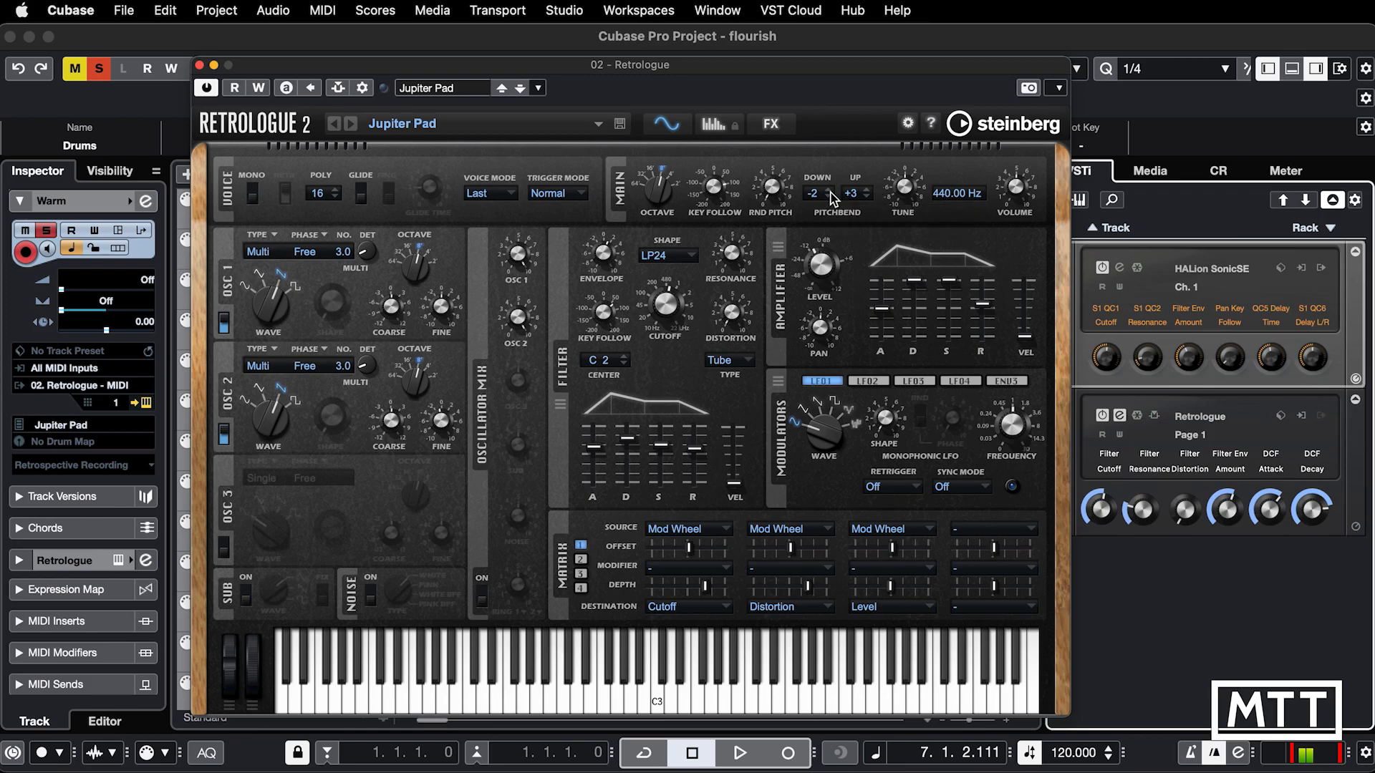
click(867, 191)
click(867, 199)
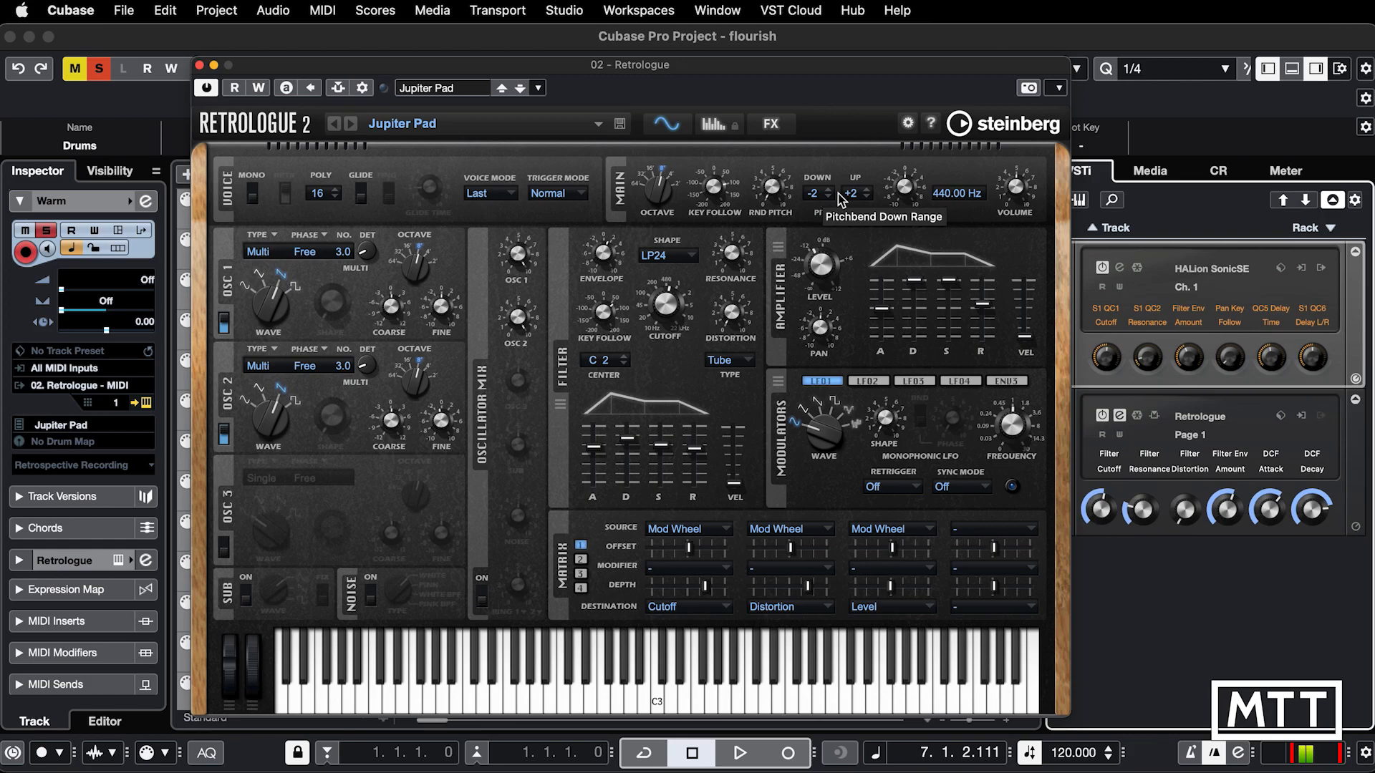
click(199, 65)
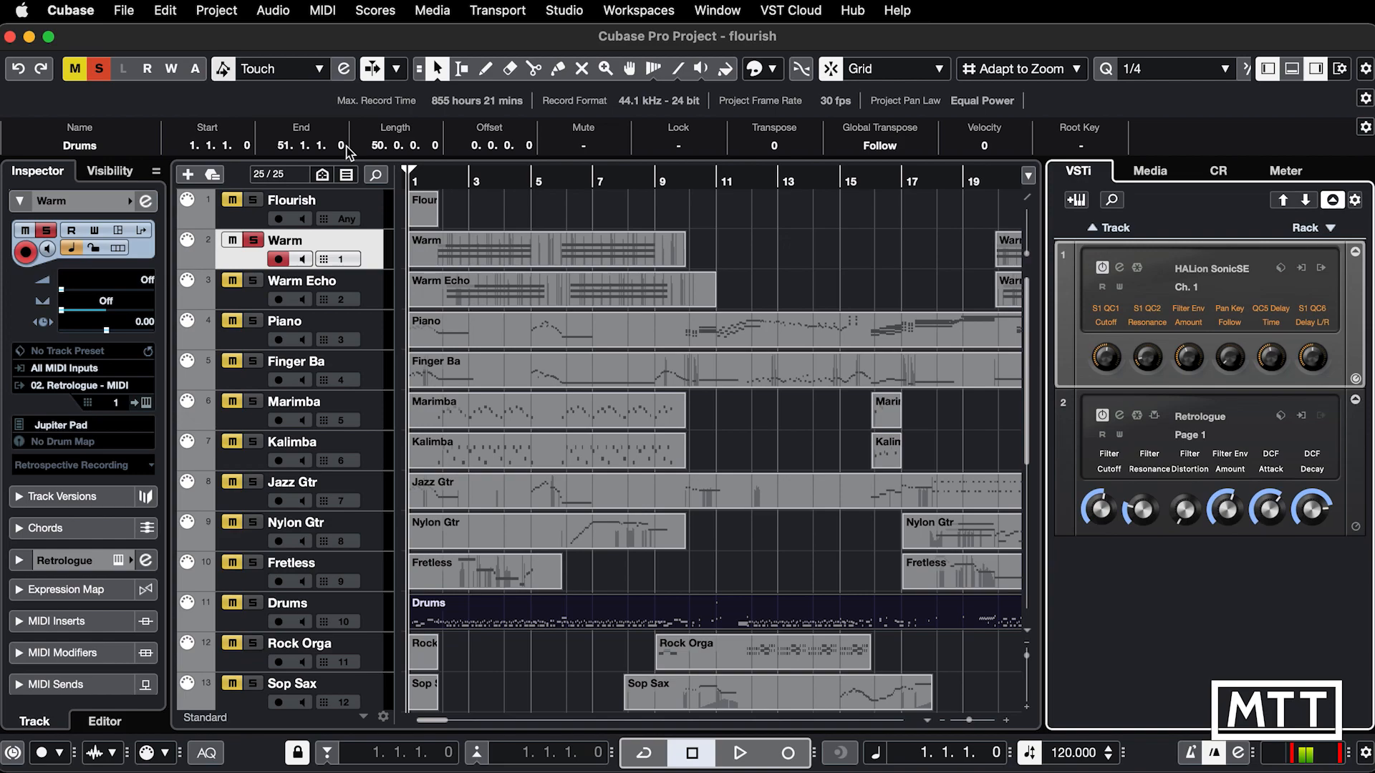
key(space)
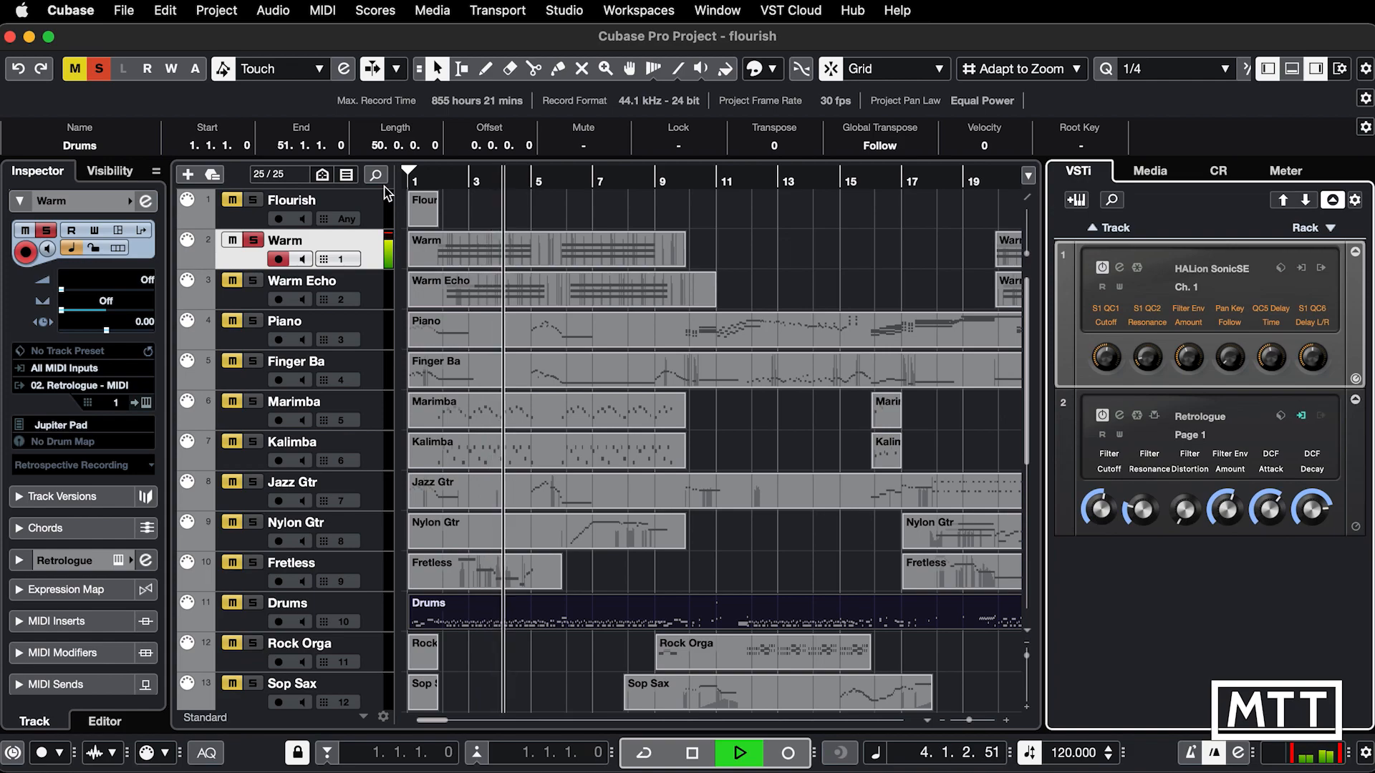
key(space)
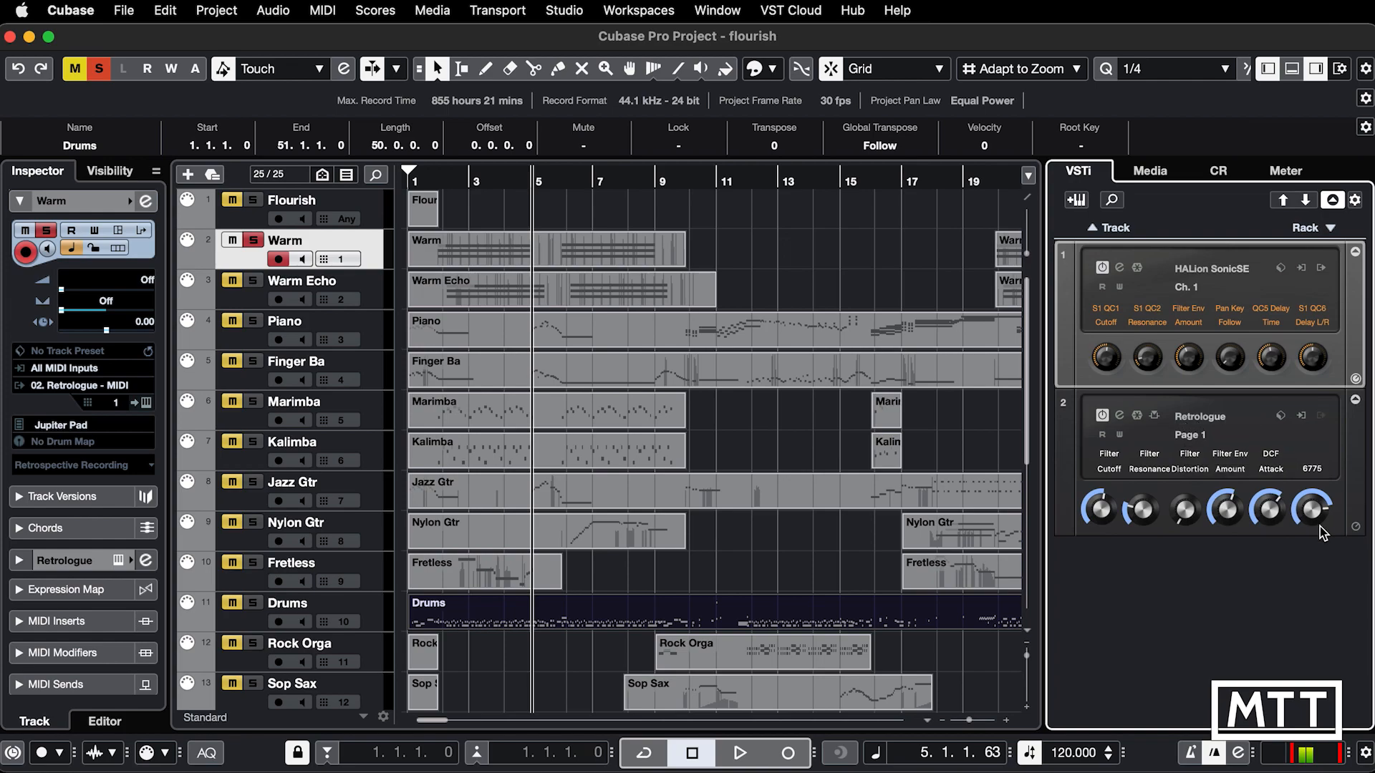
Step: Add a second Retrologue as a rack instrument, again without creating a MIDI track
click(1330, 229)
text(retro)
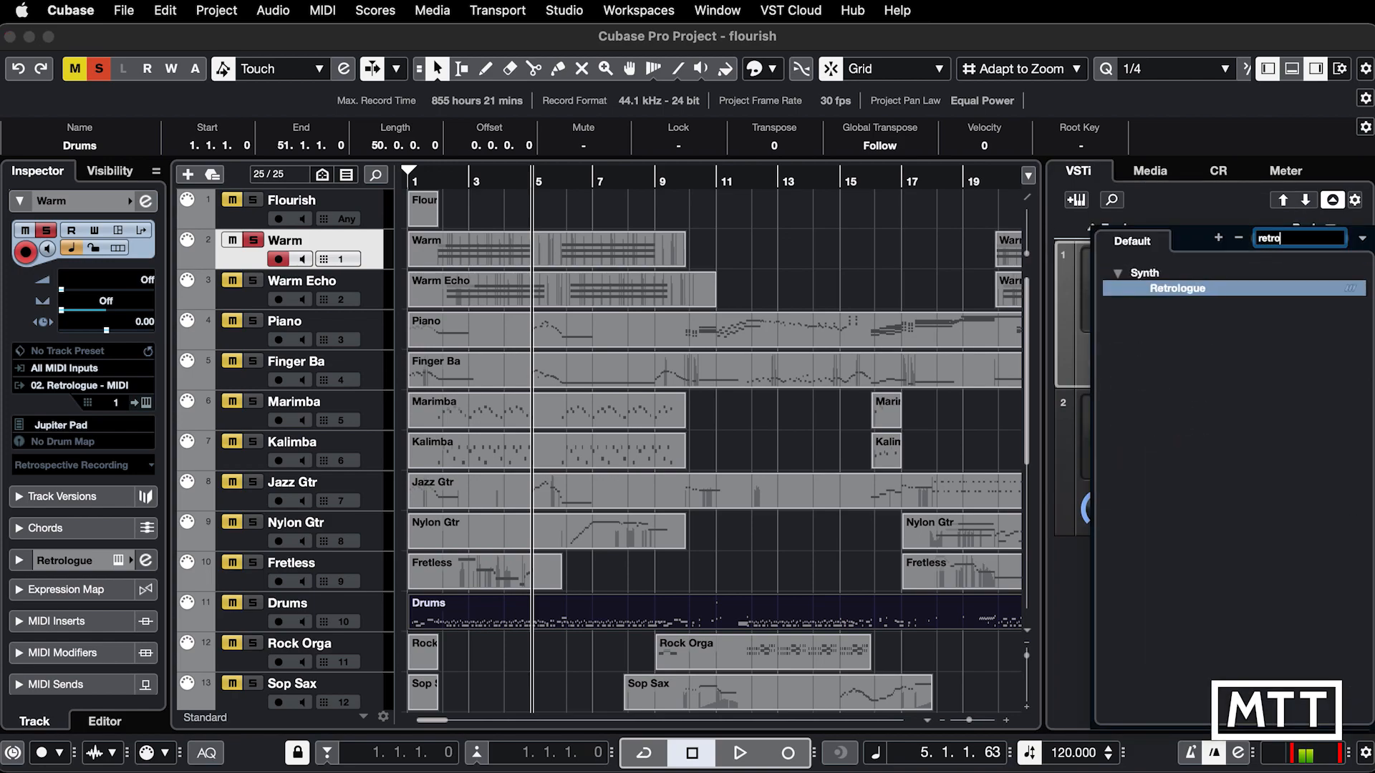
key(Return)
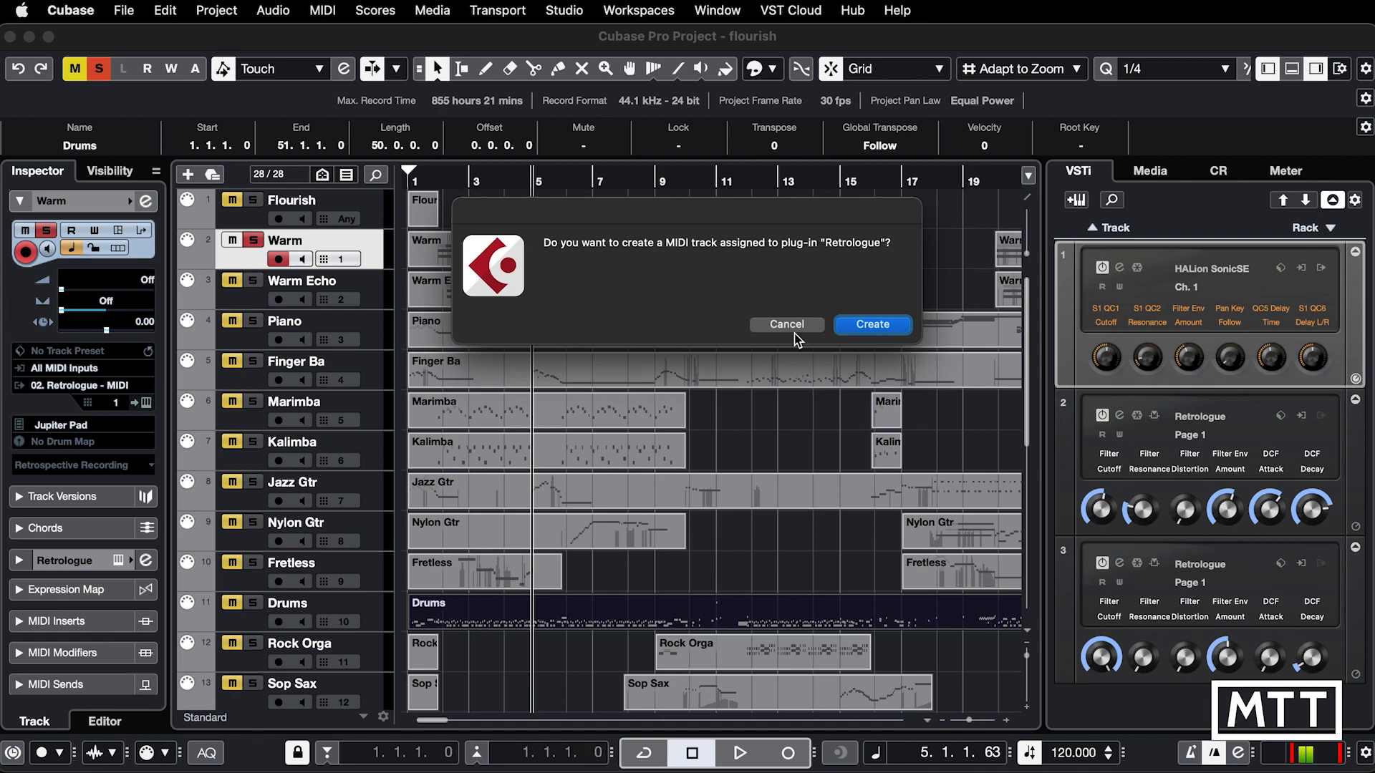
click(788, 326)
Step: Load Jupiter Pad into the second Retrologue, with a pitchbend range of -2 down and +2 up, and close its editor
click(497, 101)
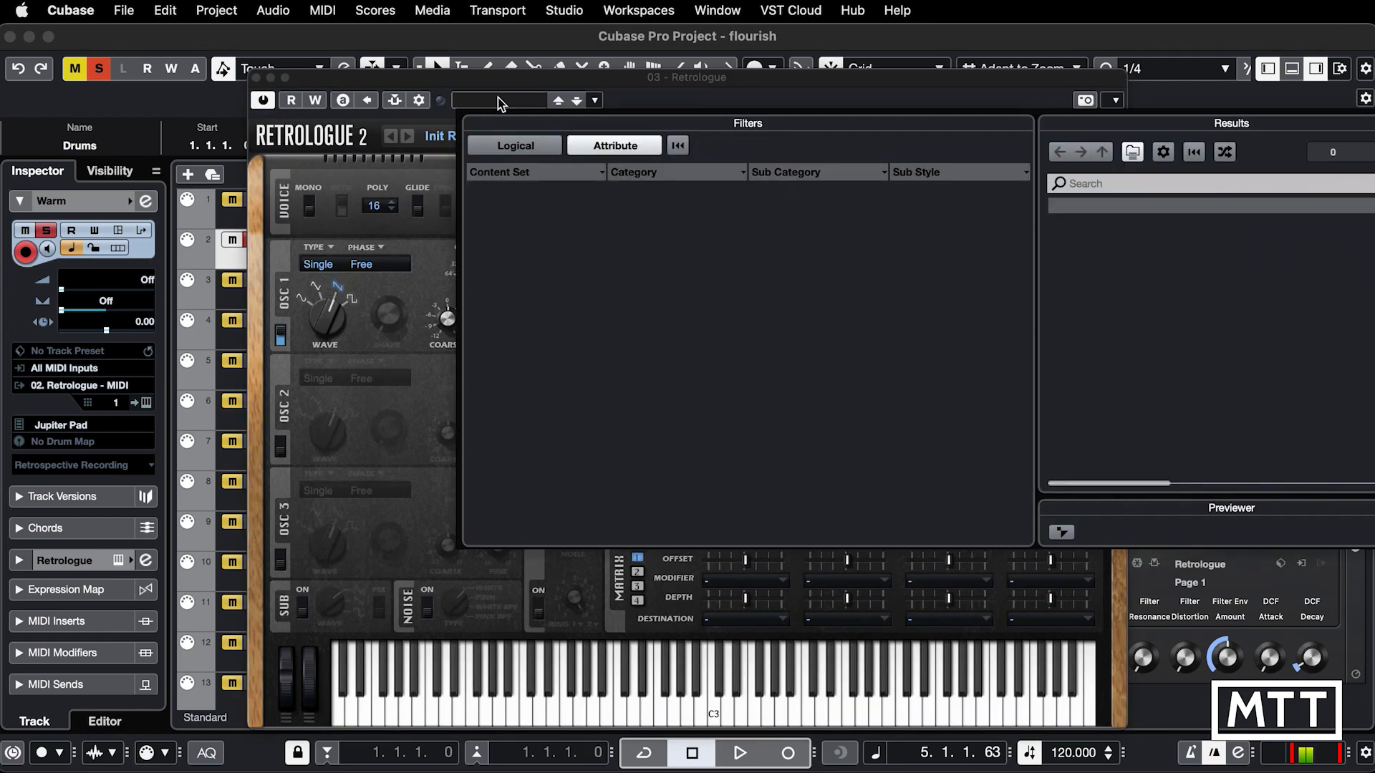
click(1102, 370)
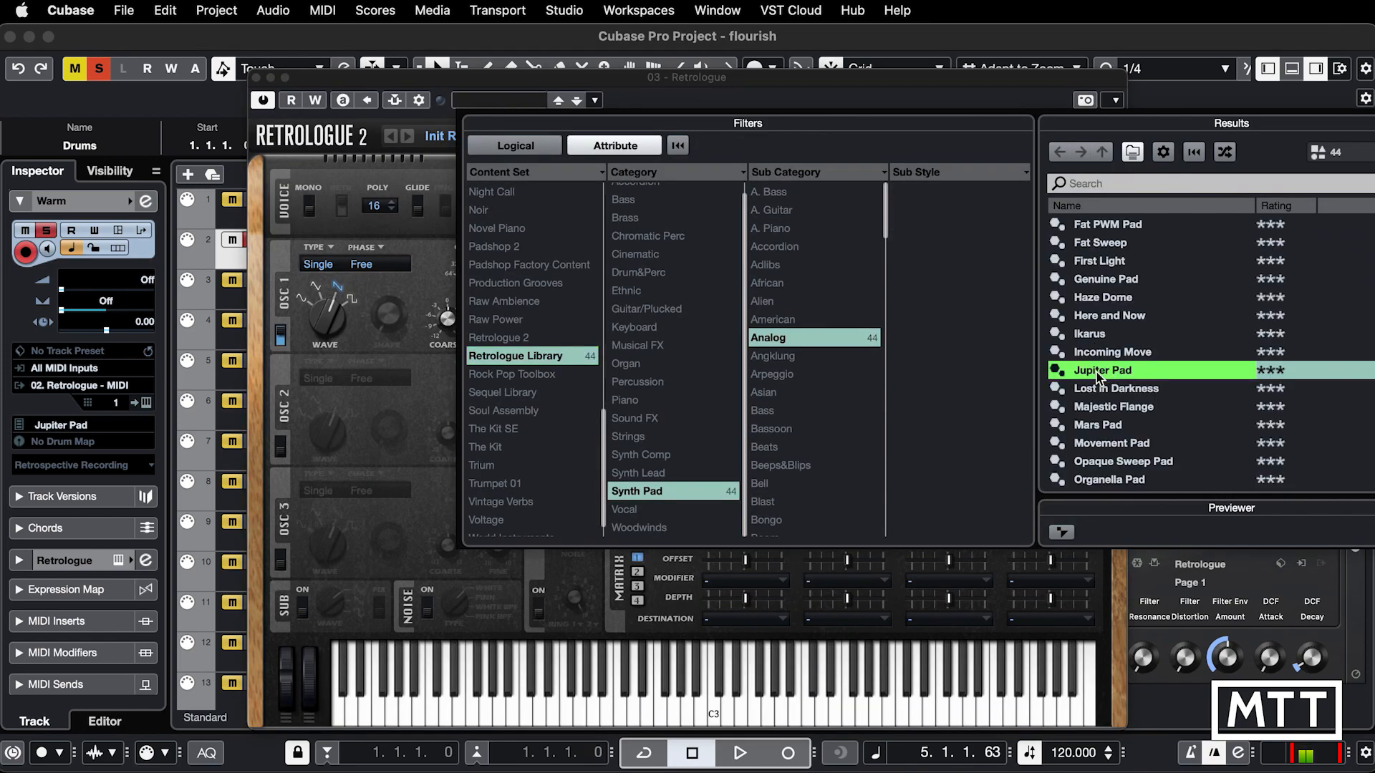
double_click(1101, 371)
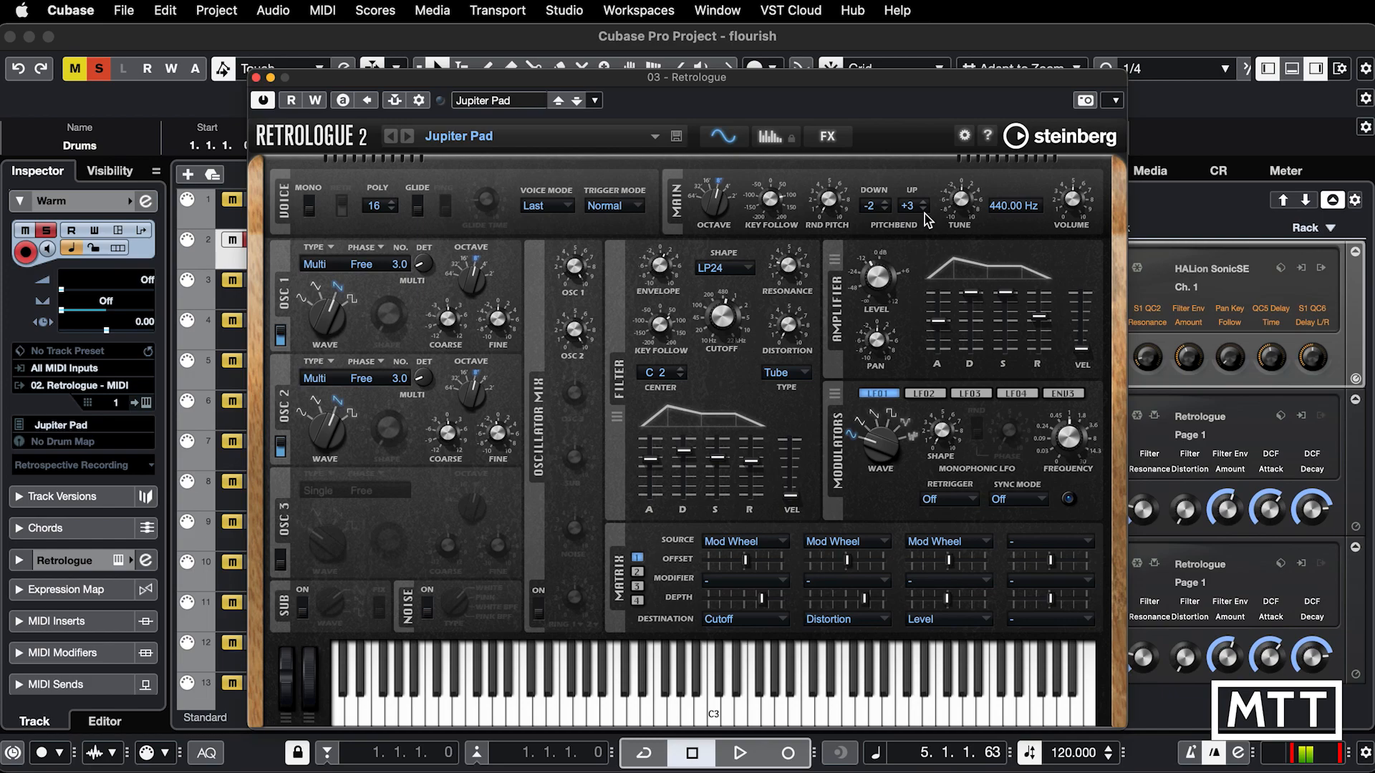
click(258, 77)
Step: Select the Warm Echo track and route its MIDI output to 03. Retrologue - MIDI
click(371, 292)
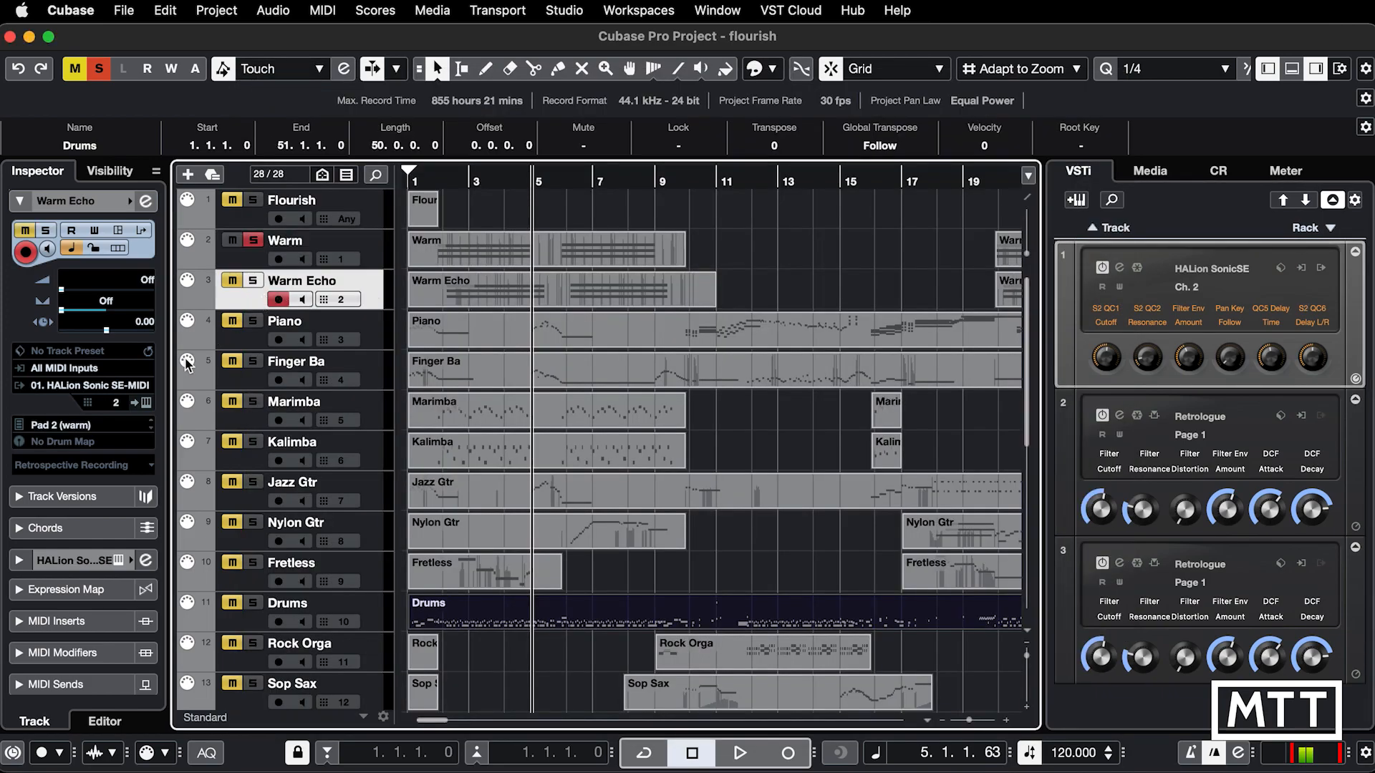
click(103, 387)
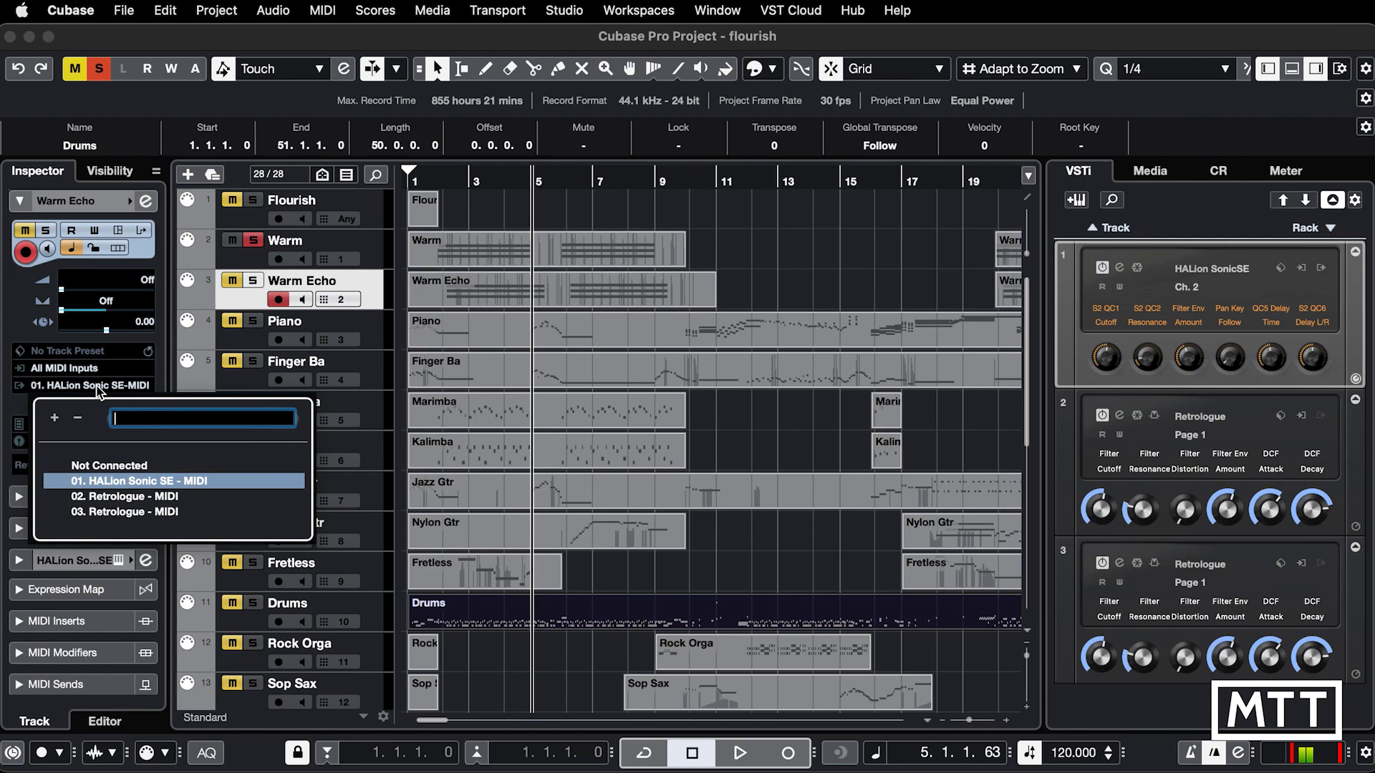
click(114, 514)
Step: Move the solo from Warm to Warm Echo and play Warm Echo from the project start to check its sound
click(256, 238)
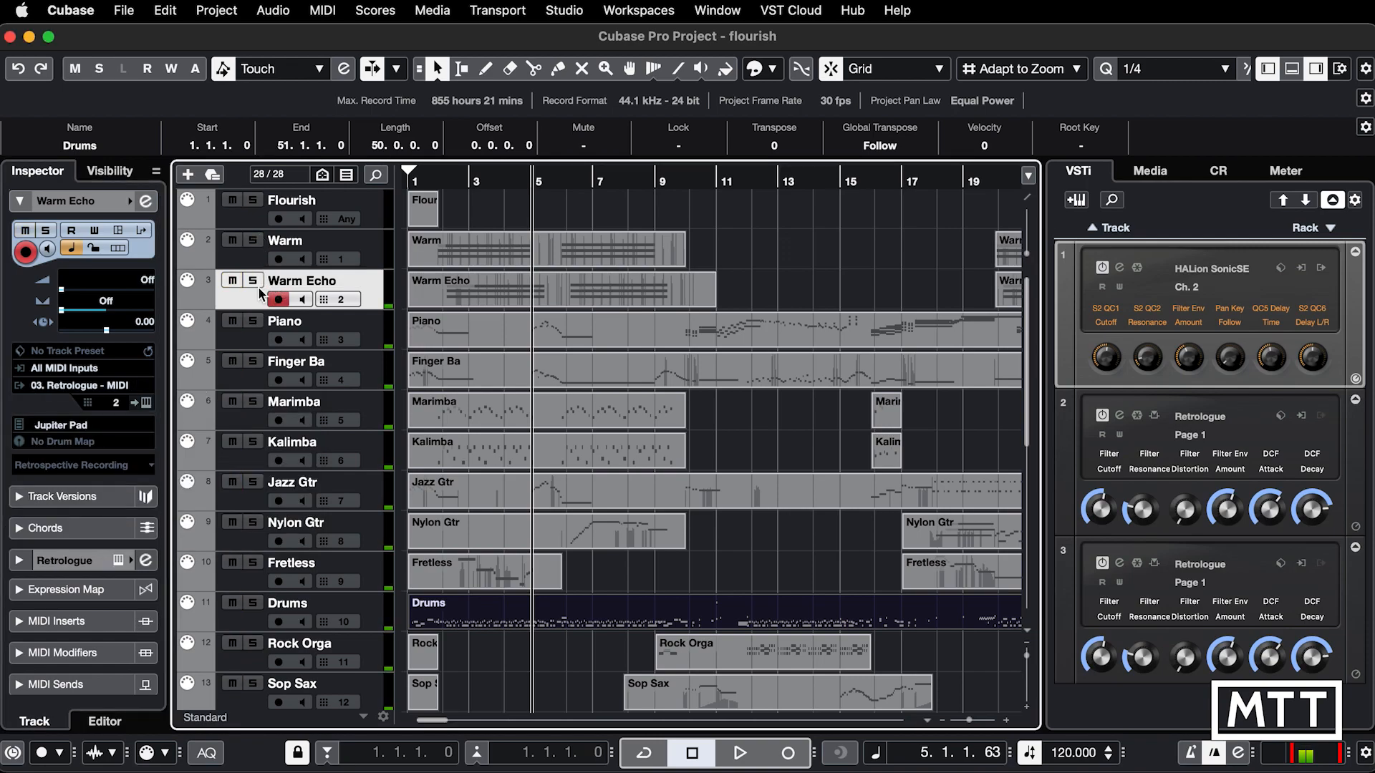
click(256, 284)
key(Home)
key(space)
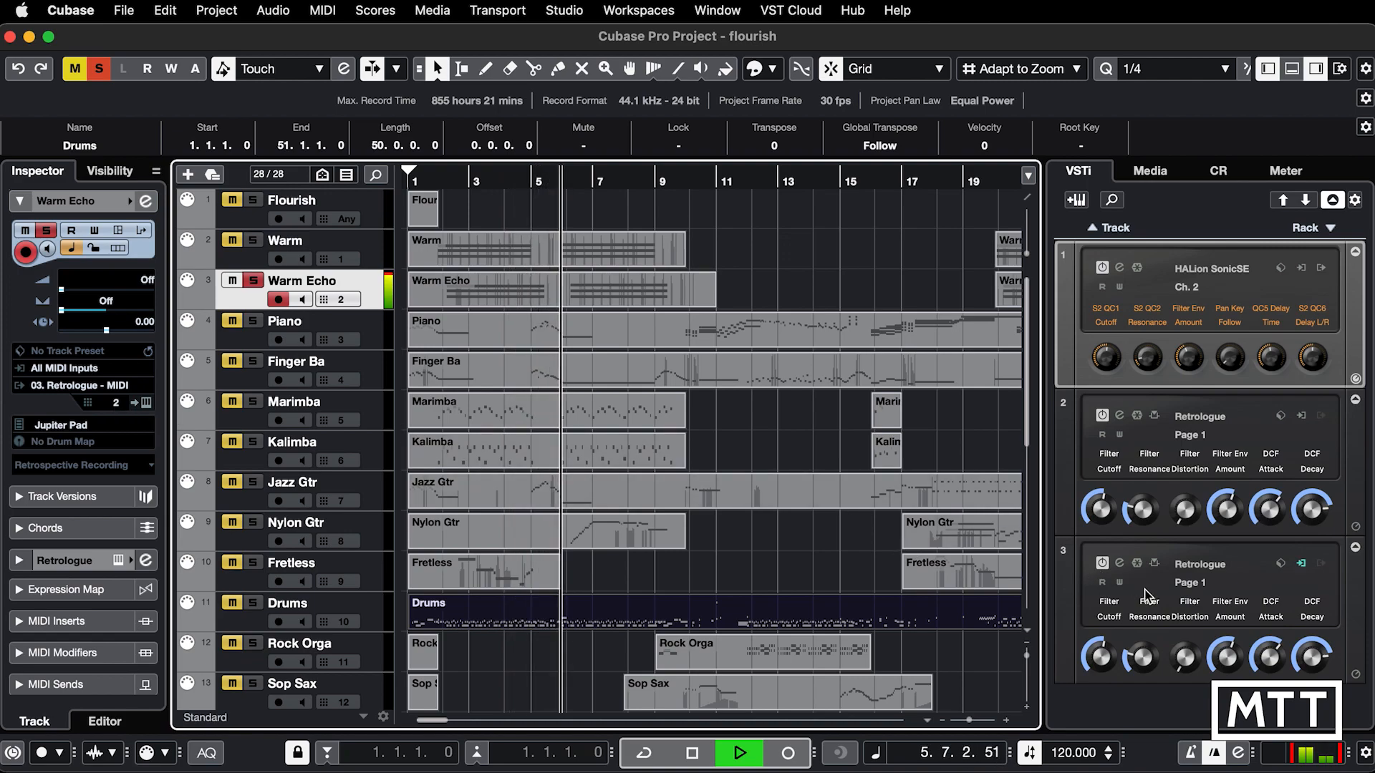
key(space)
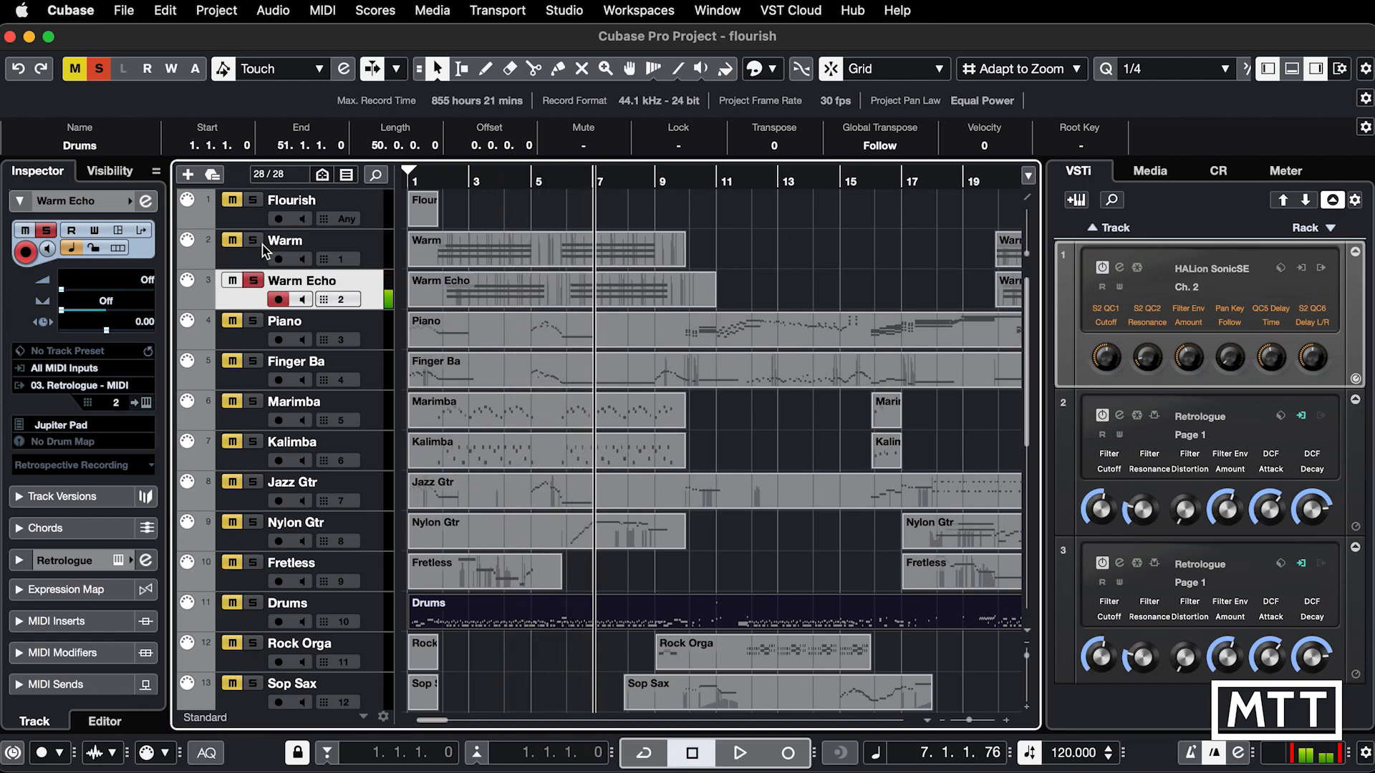
Step: Solo Warm along with Warm Echo and play both tracks together from the project start
click(259, 242)
key(Home)
key(space)
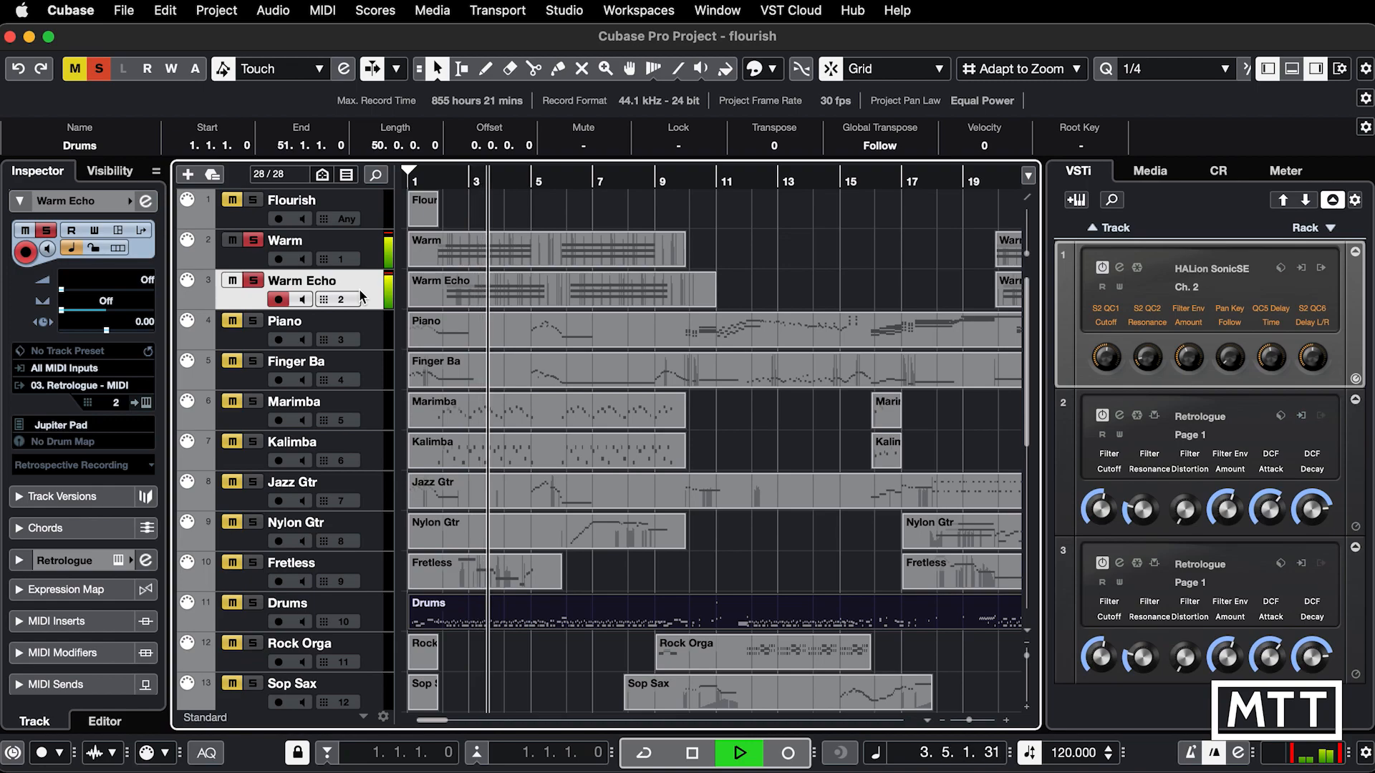
key(space)
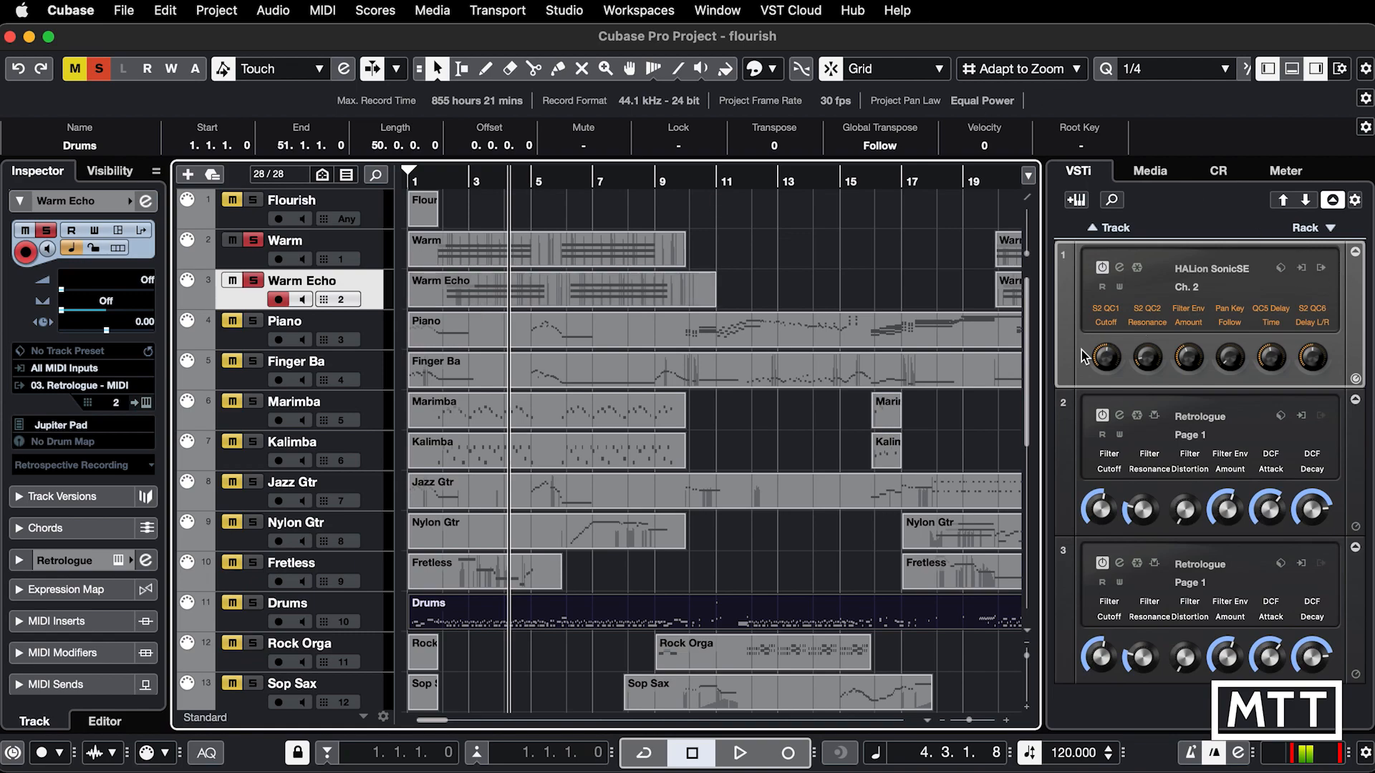
Step: Narrow the right zone to examine HALion Sonic SE's input and output options, and widen the zone again
drag(1047, 358, 1211, 360)
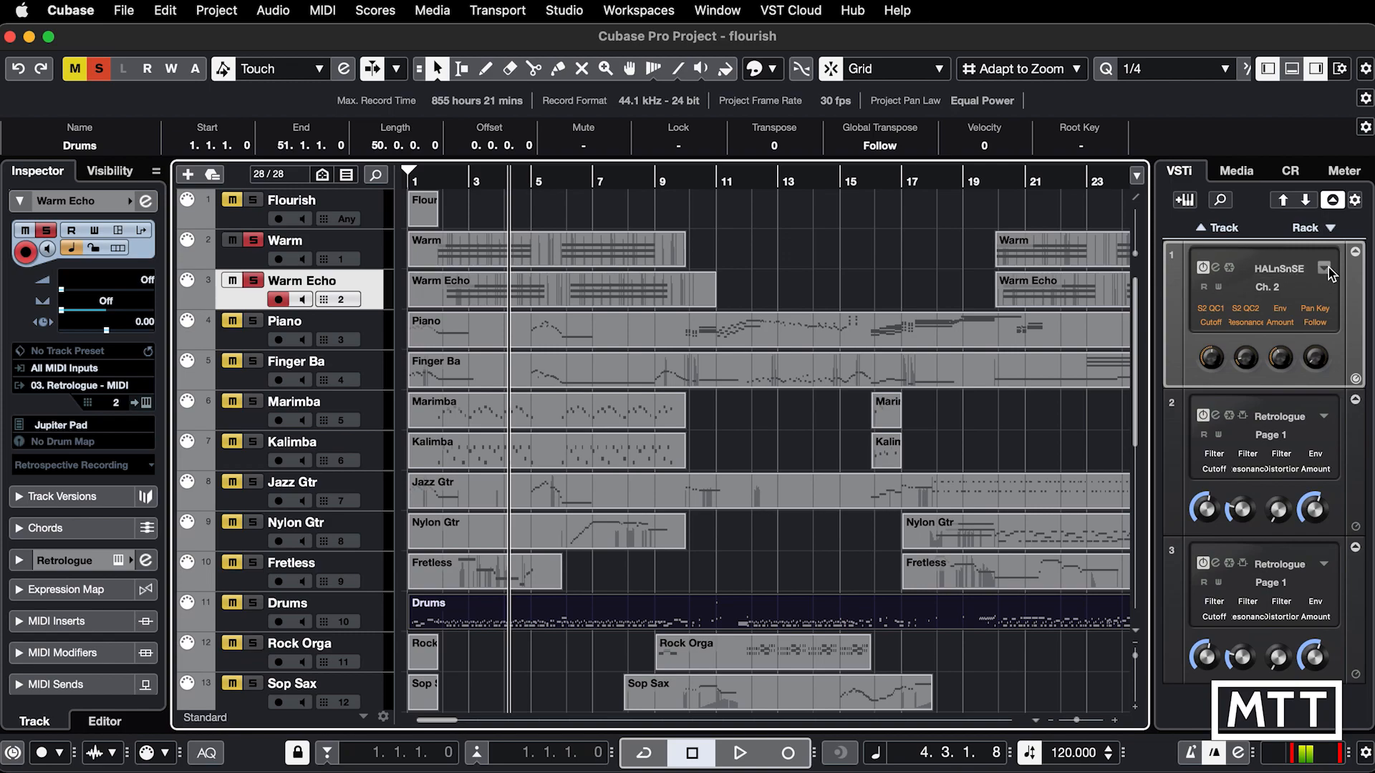
click(1325, 268)
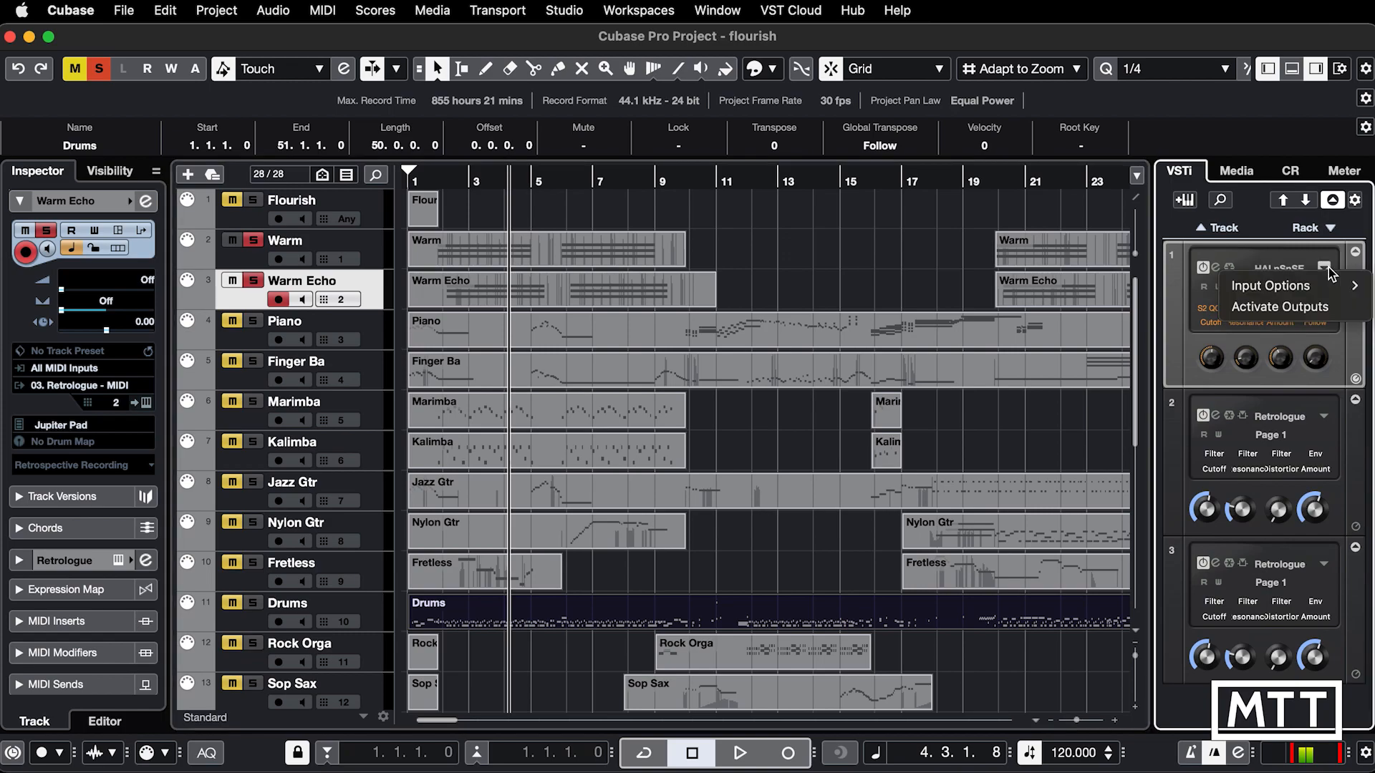
click(1157, 324)
drag(1157, 324, 1042, 320)
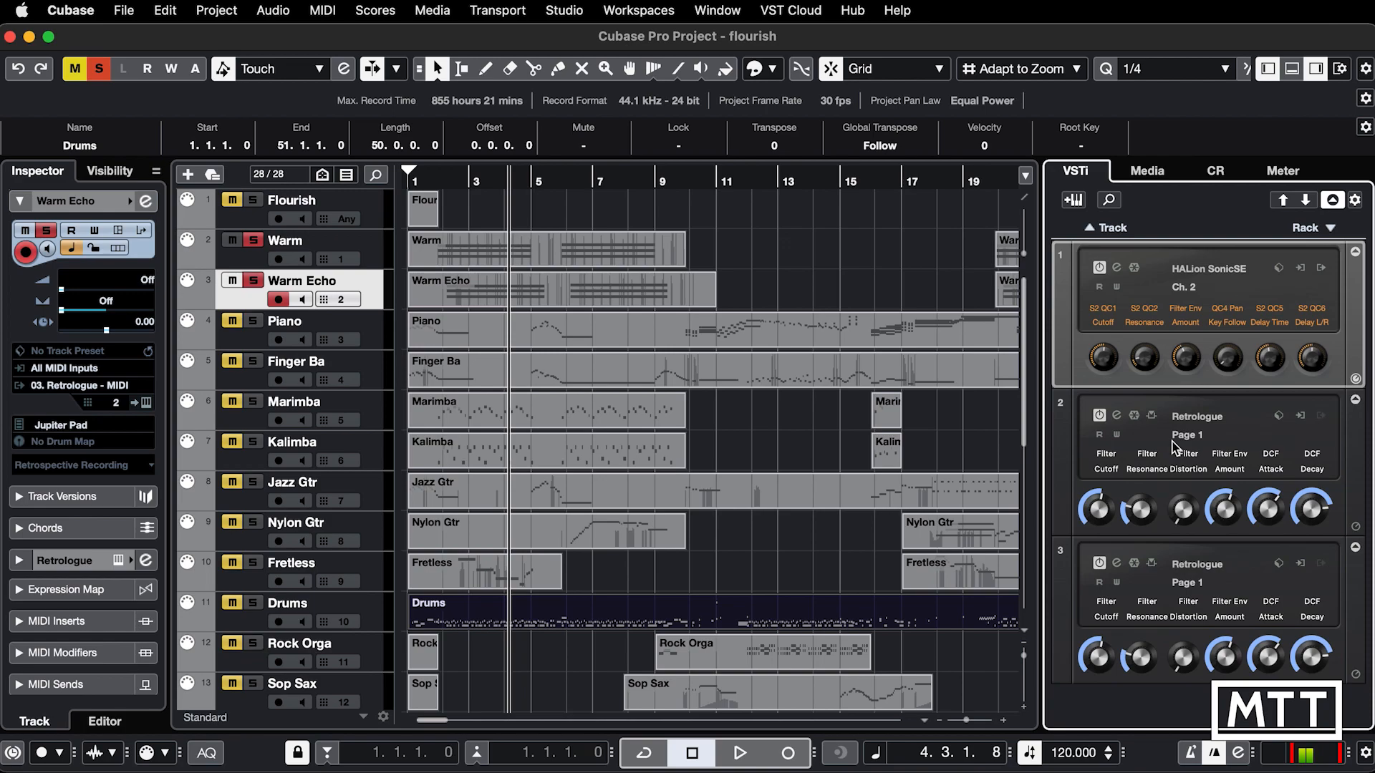
Step: Toggle the right zone's visibility several times, leaving the VST instruments rack shown
key(super+alt+r)
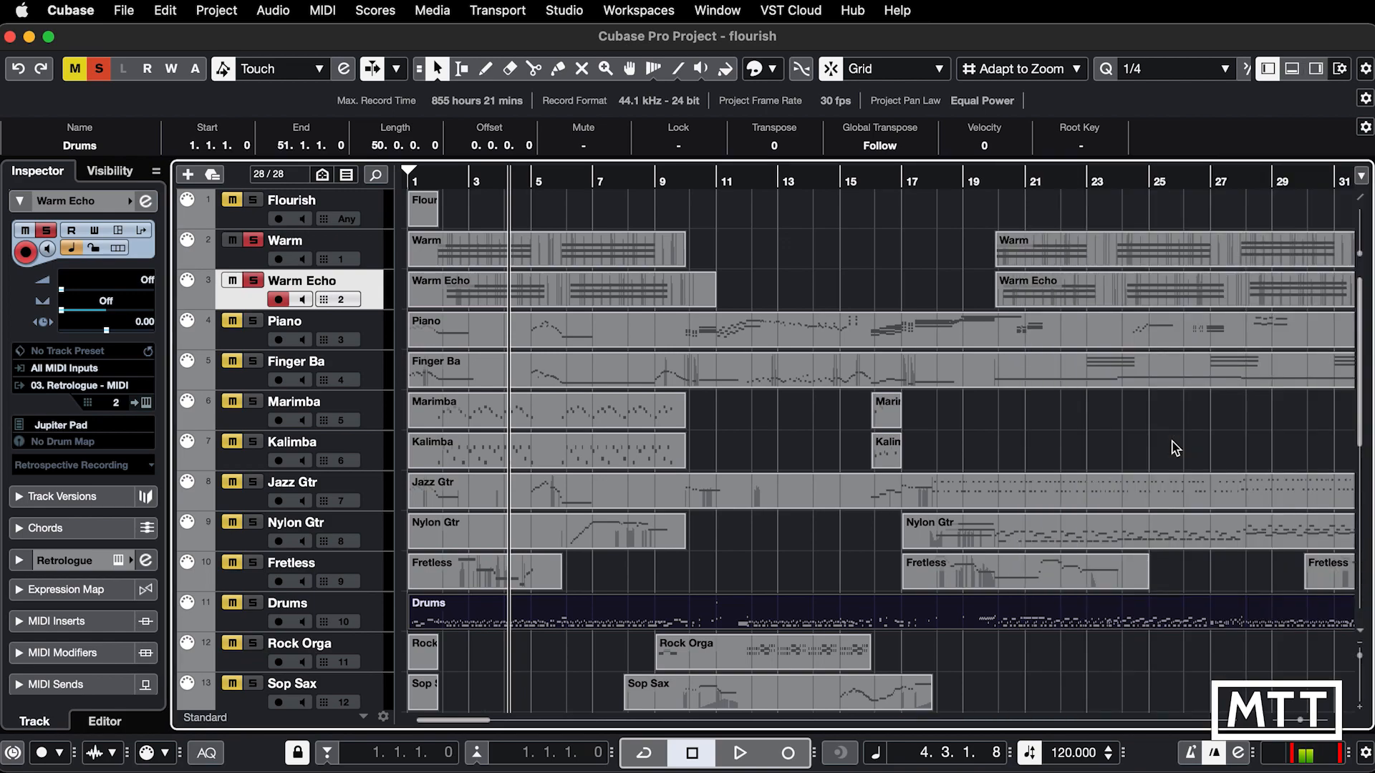
key(super+alt+r)
key(super+alt+r)
key(super+alt+r)
key(super+alt+r)
key(super+alt+r)
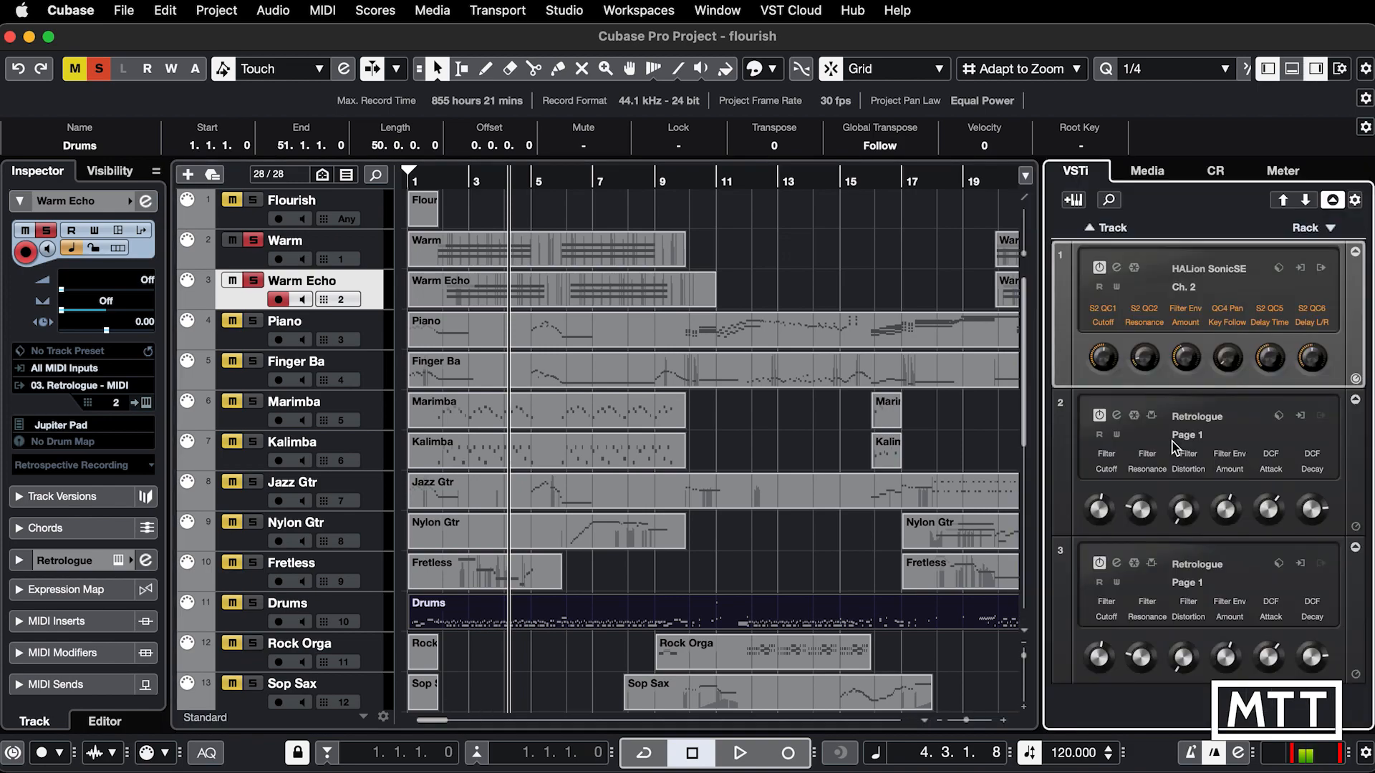
Step: Check the list of outputs HALion Sonic SE offers, and show the instrument output channels in the MixConsole
click(1321, 269)
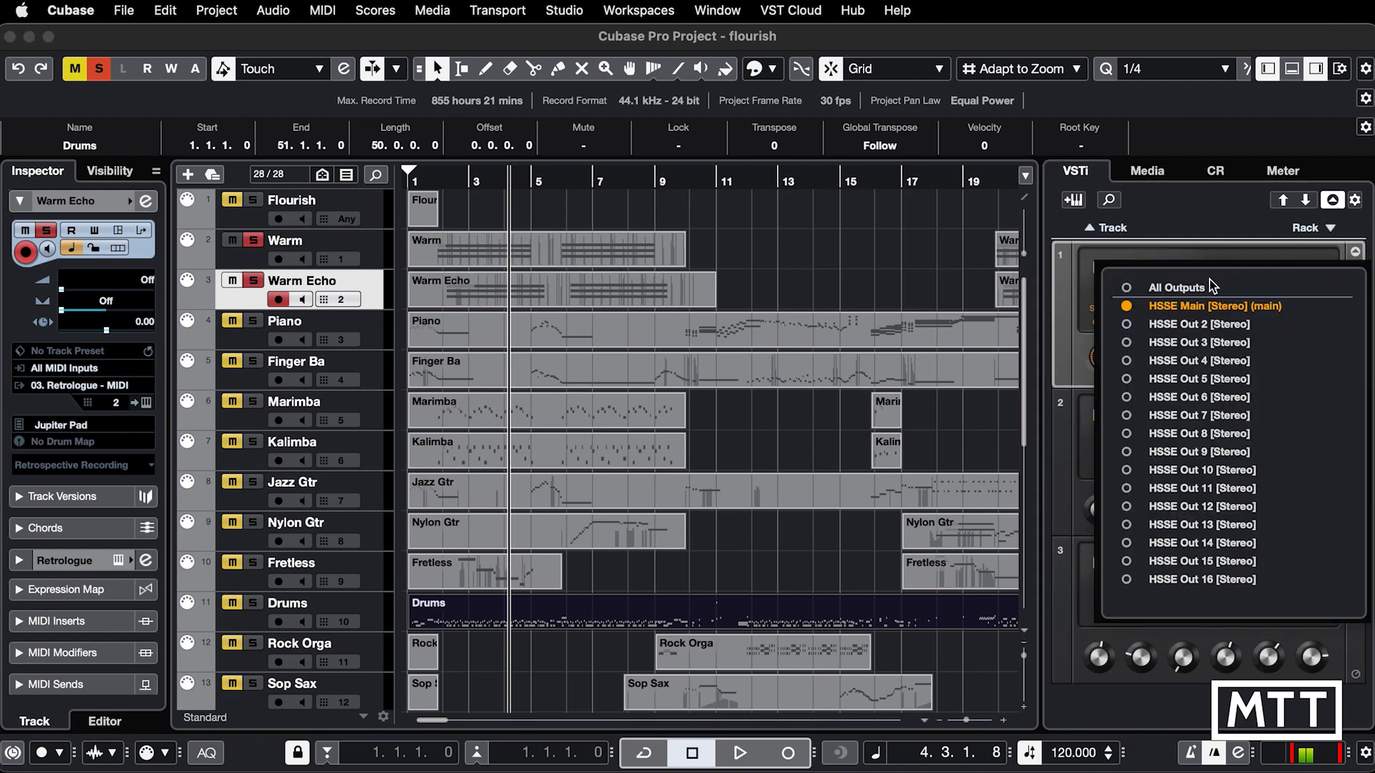
click(1218, 244)
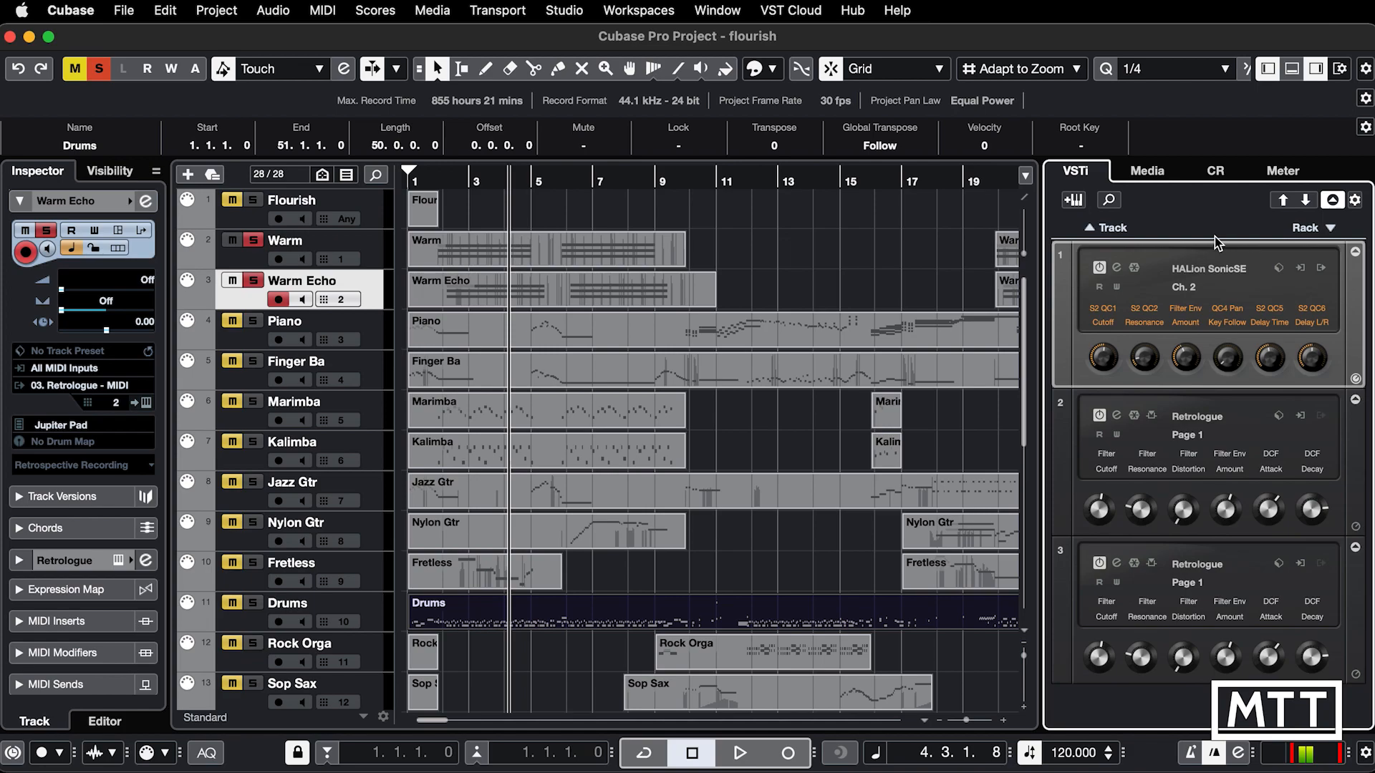
key(F3)
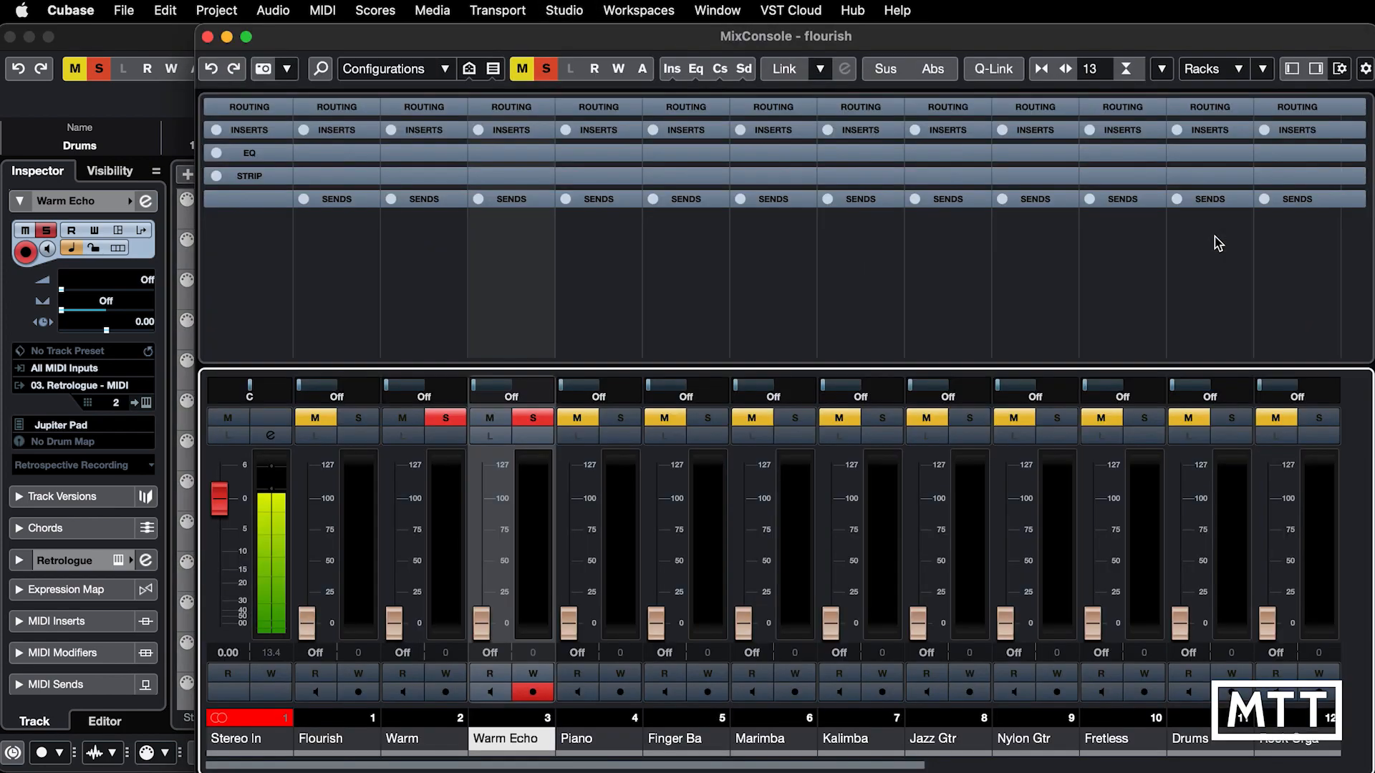
scroll(599, 718, right, 5)
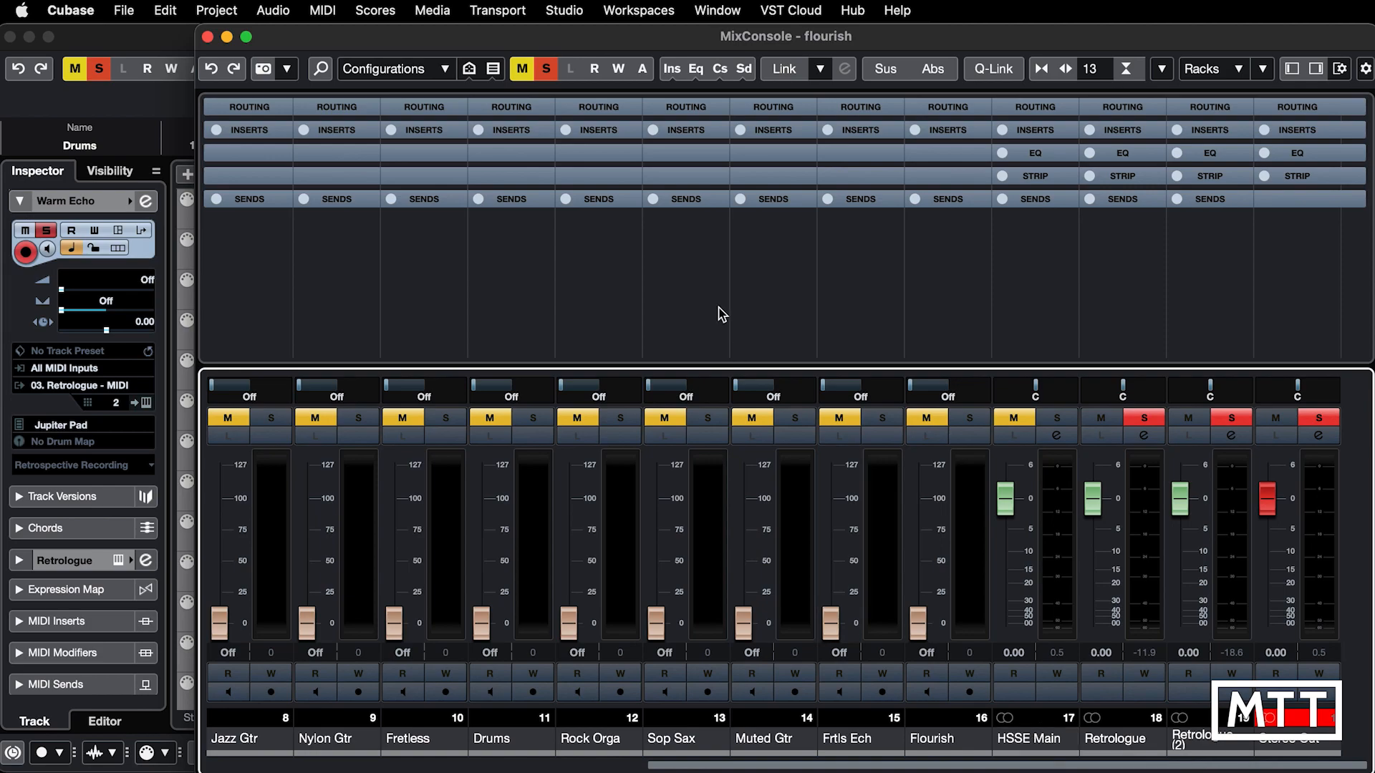
Step: Clear all mutes and solos, solo the HSSE Main channel and lower its fader to -1.61 during playback
click(549, 68)
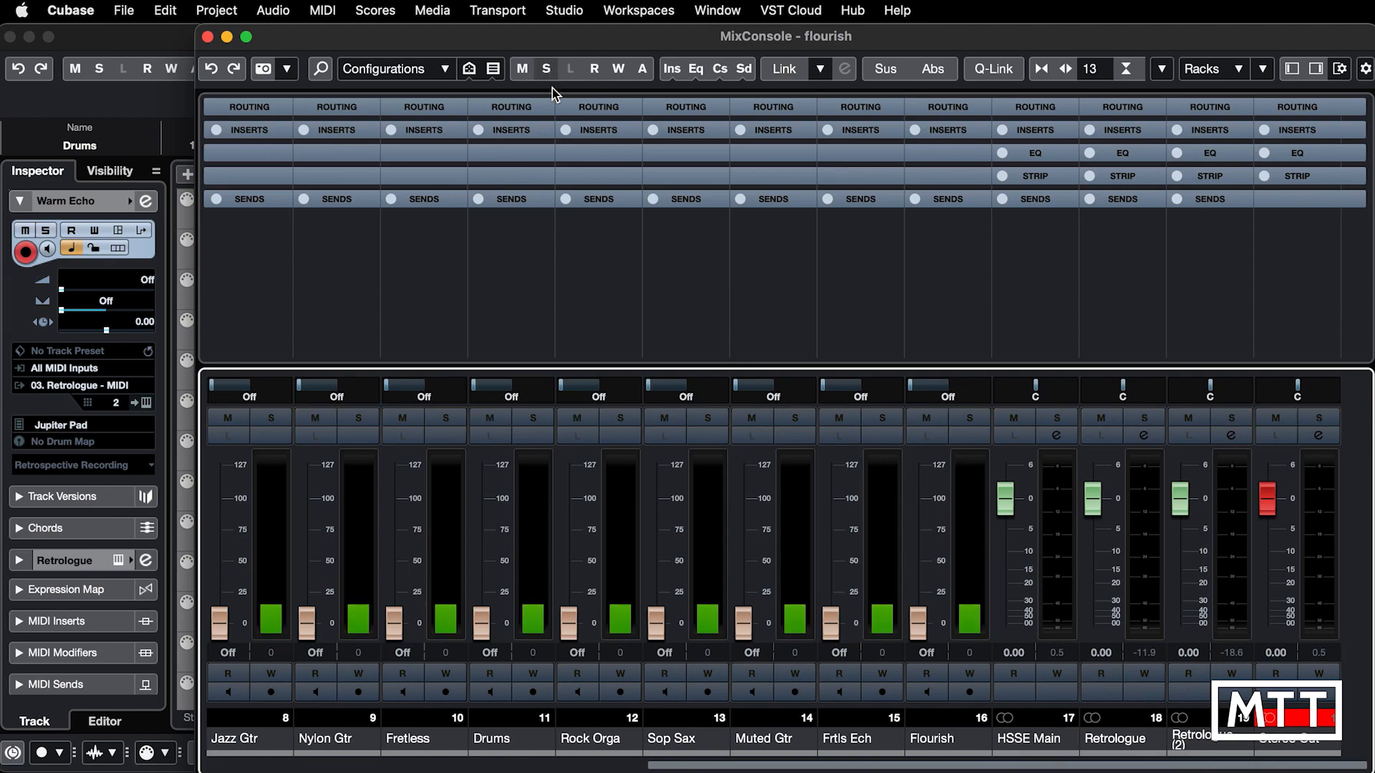
click(1057, 417)
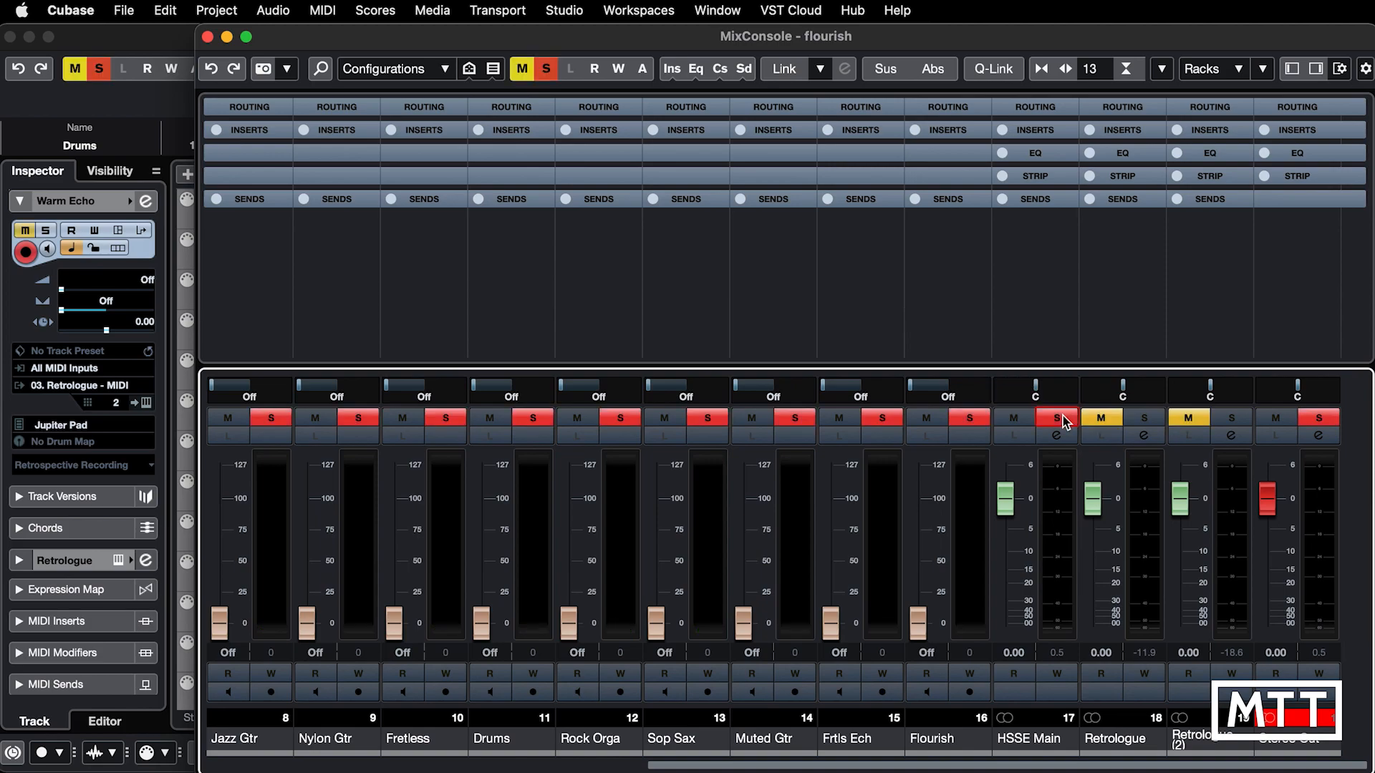
key(space)
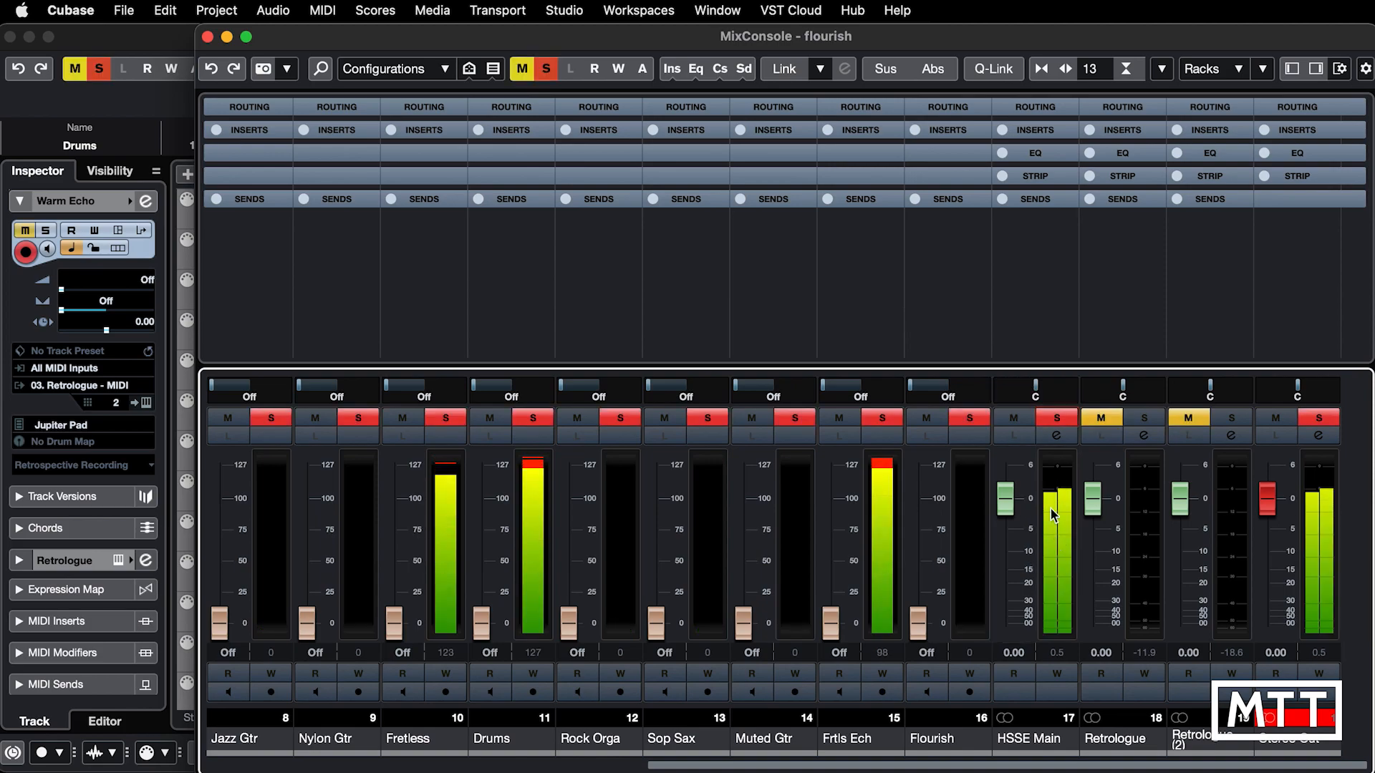
mouse_move(1004, 499)
mouse_down()
mouse_move(1004, 617)
mouse_move(1014, 483)
mouse_move(1014, 602)
mouse_move(1012, 510)
mouse_up()
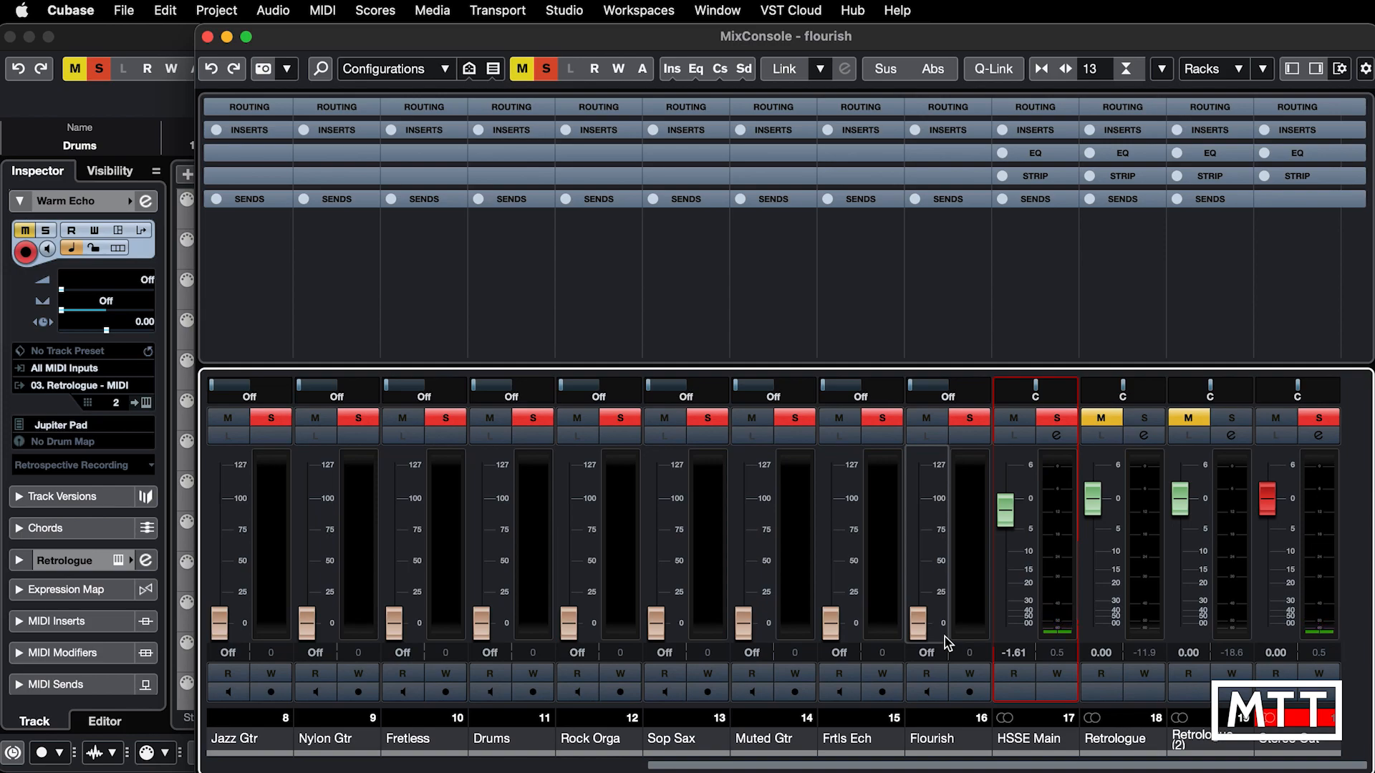
key(F3)
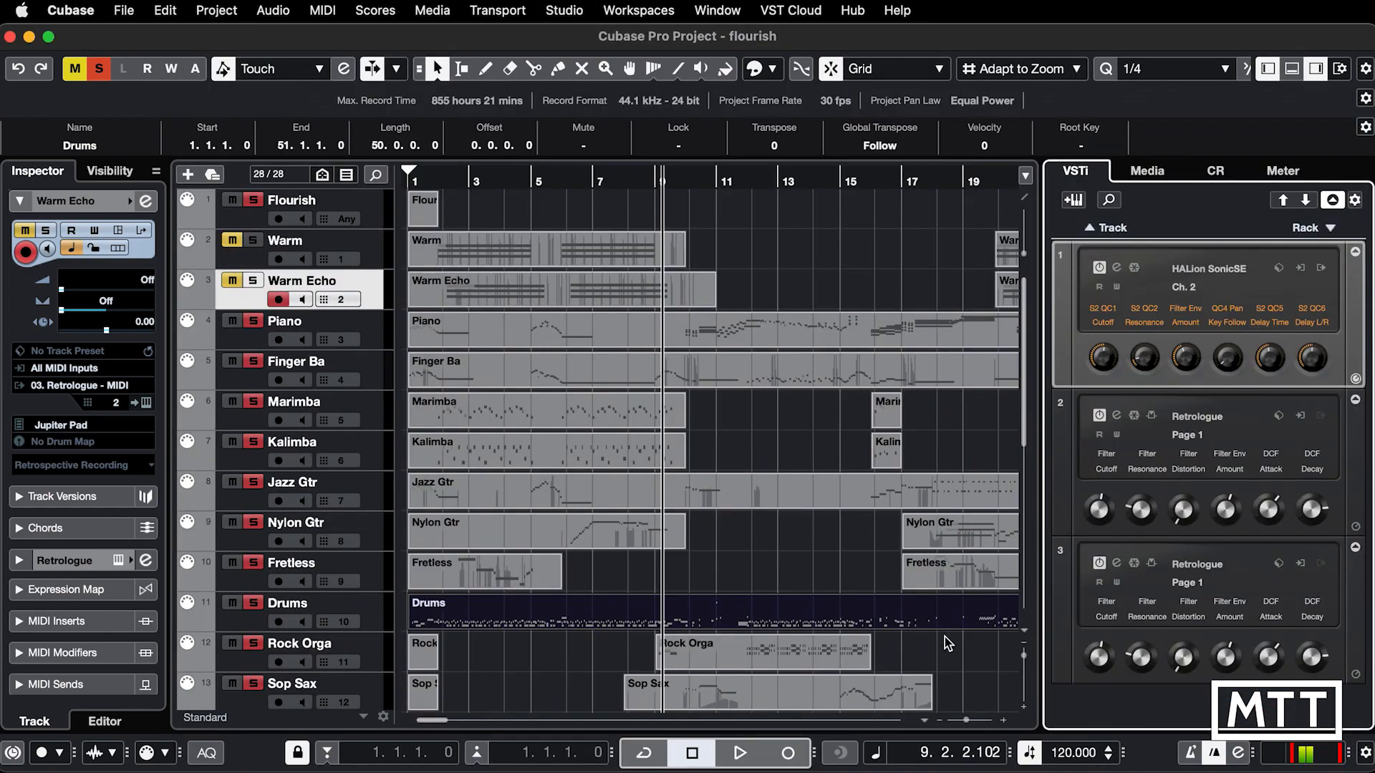
Step: Activate all outputs of the HALion Sonic SE instrument in the rack
click(1321, 269)
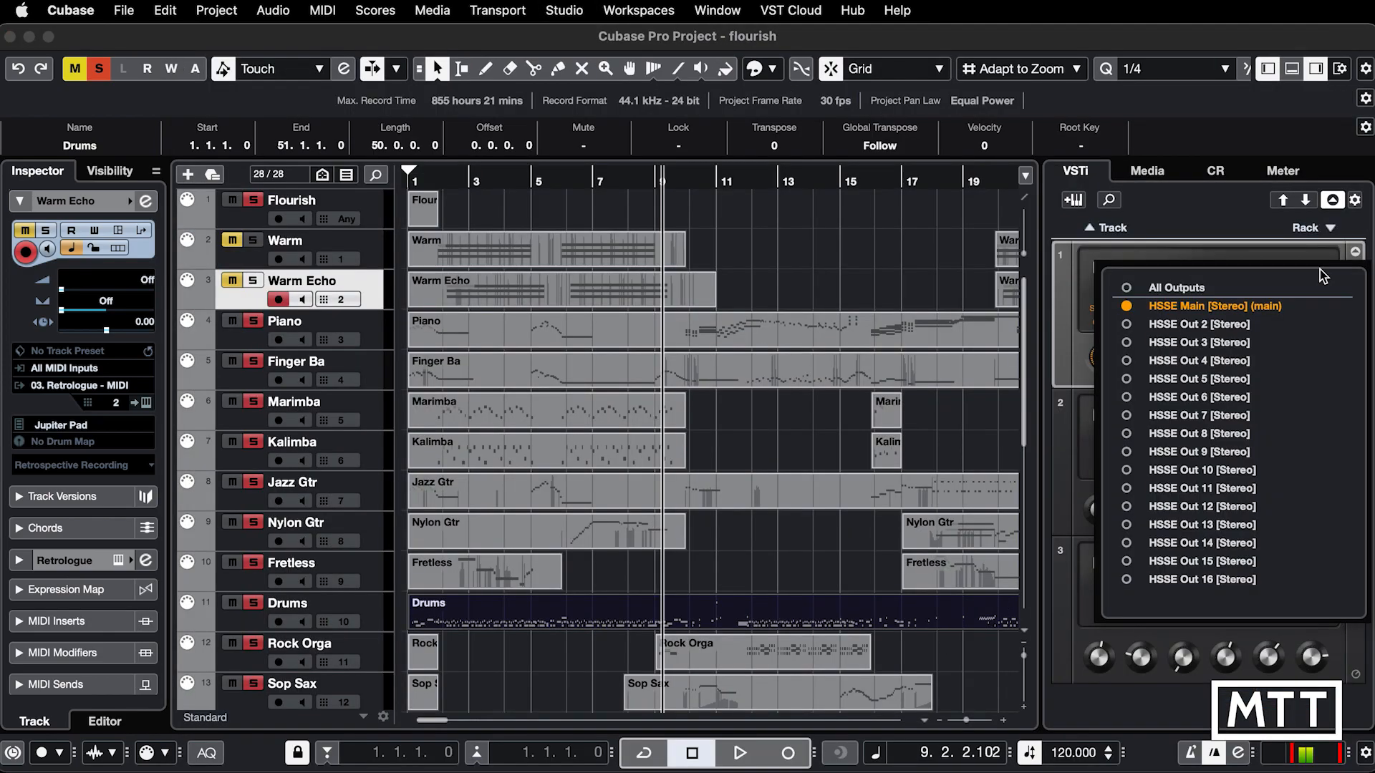
click(1128, 289)
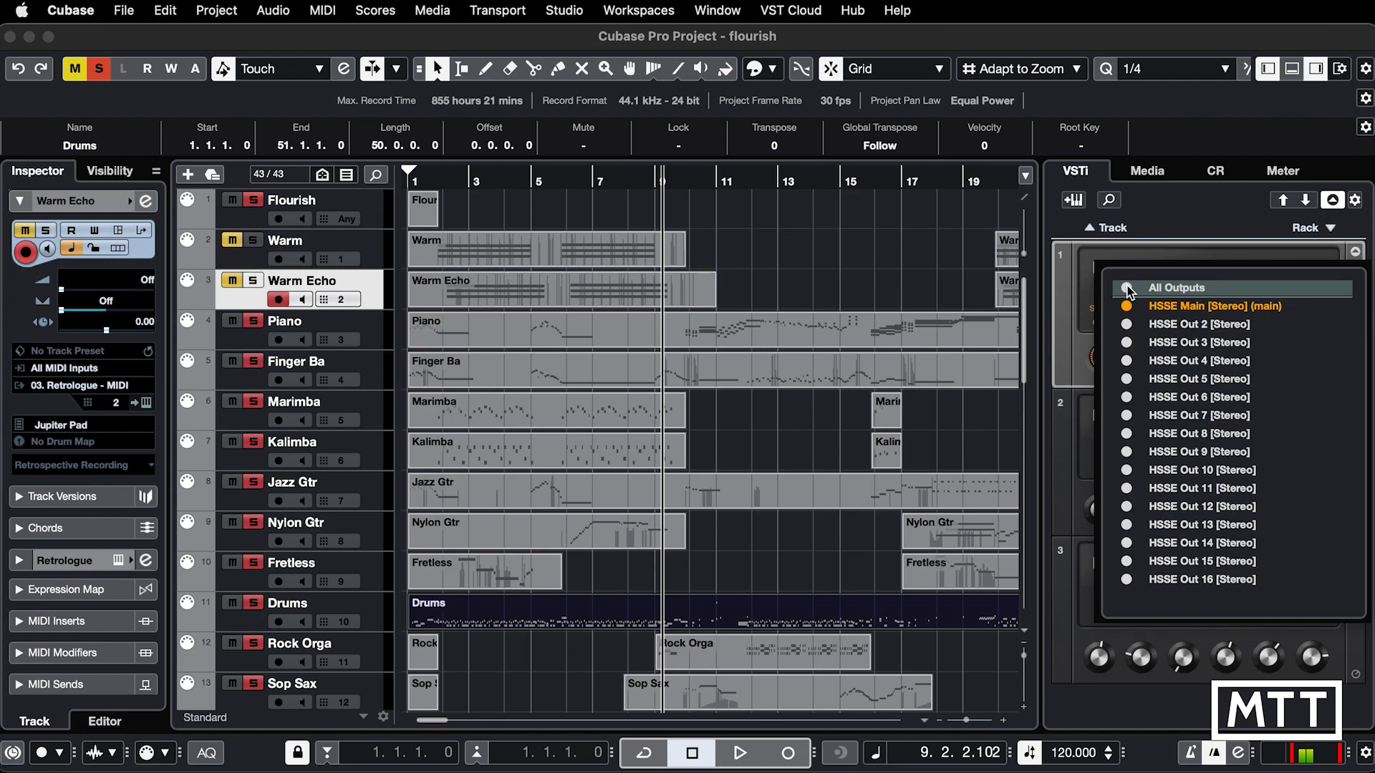
click(1187, 228)
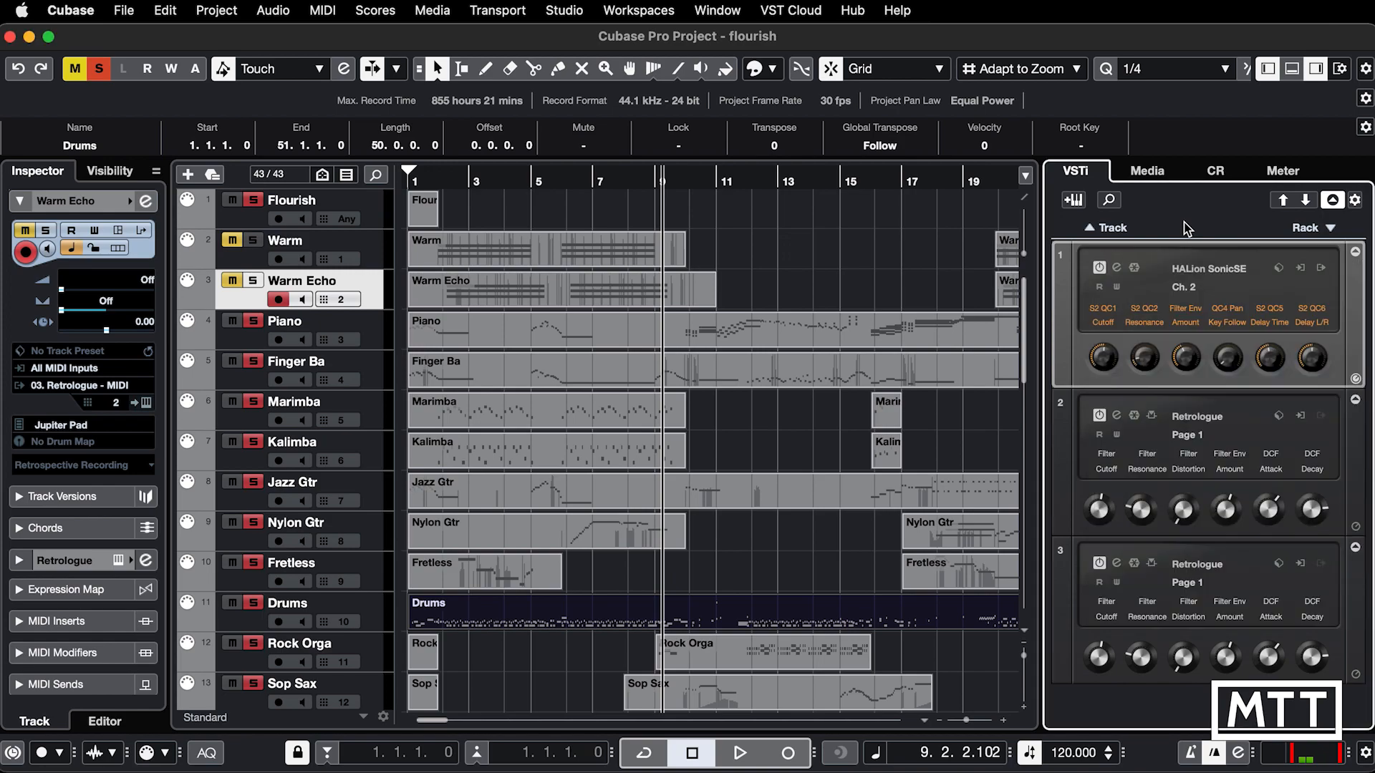
Step: Route HALion Sonic SE's slots 2 to 5 to their matching individual outputs, Out 2 to Out 5
click(1117, 268)
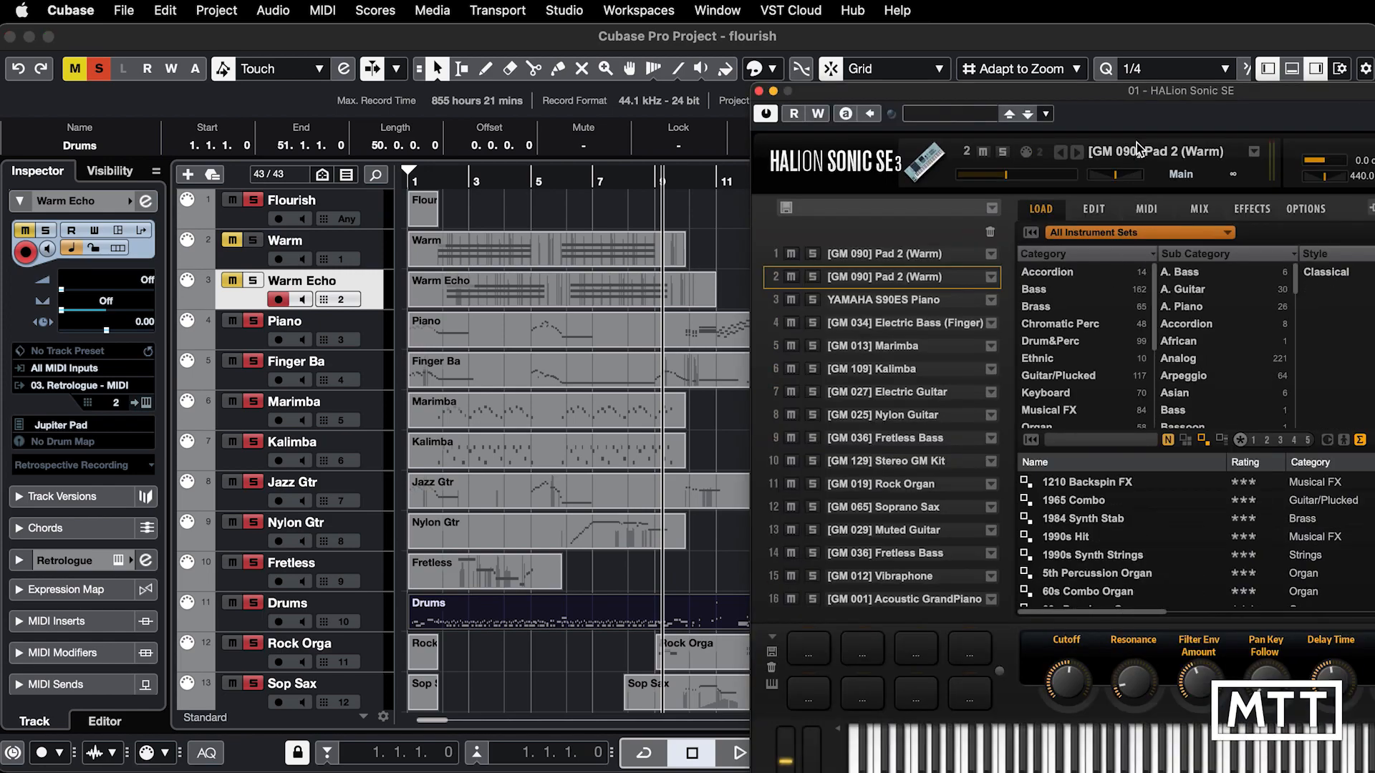
drag(1123, 106, 780, 103)
click(856, 206)
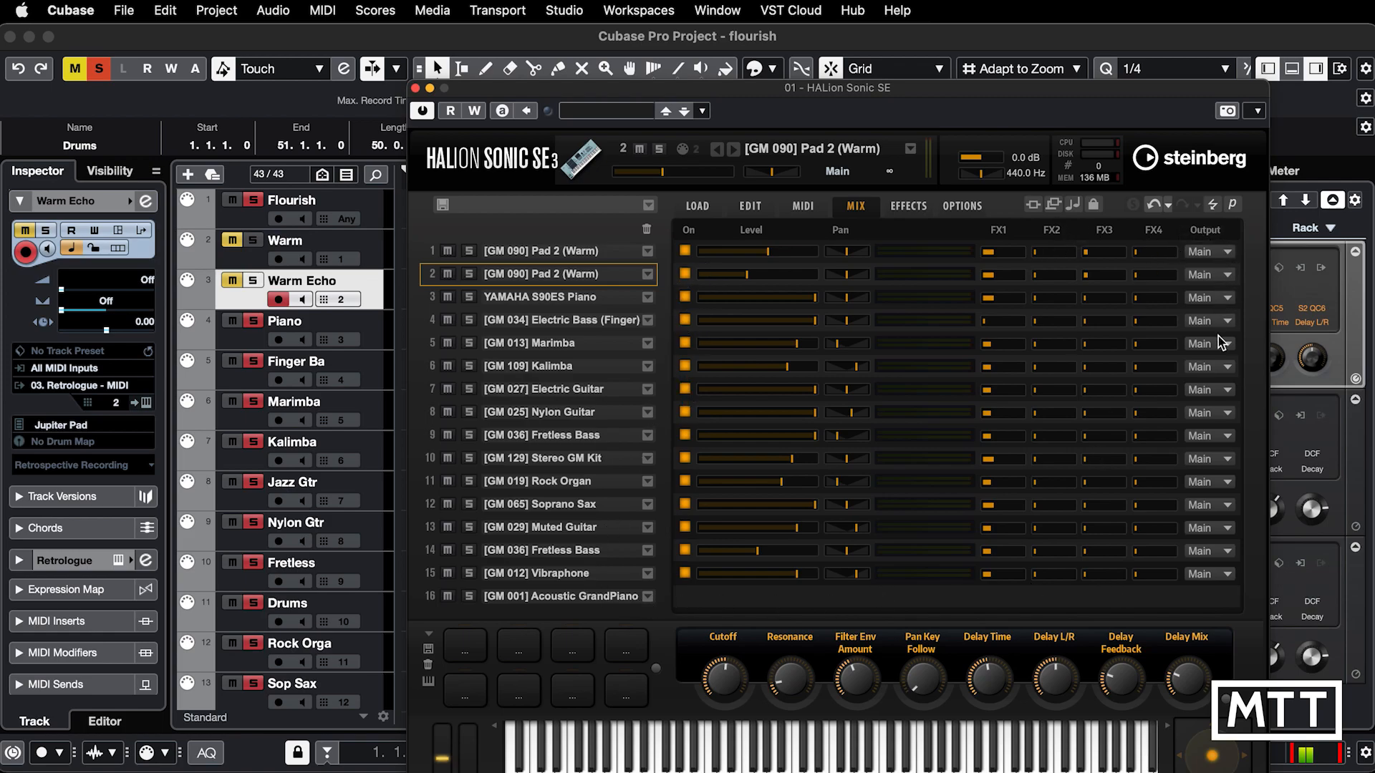
click(1211, 274)
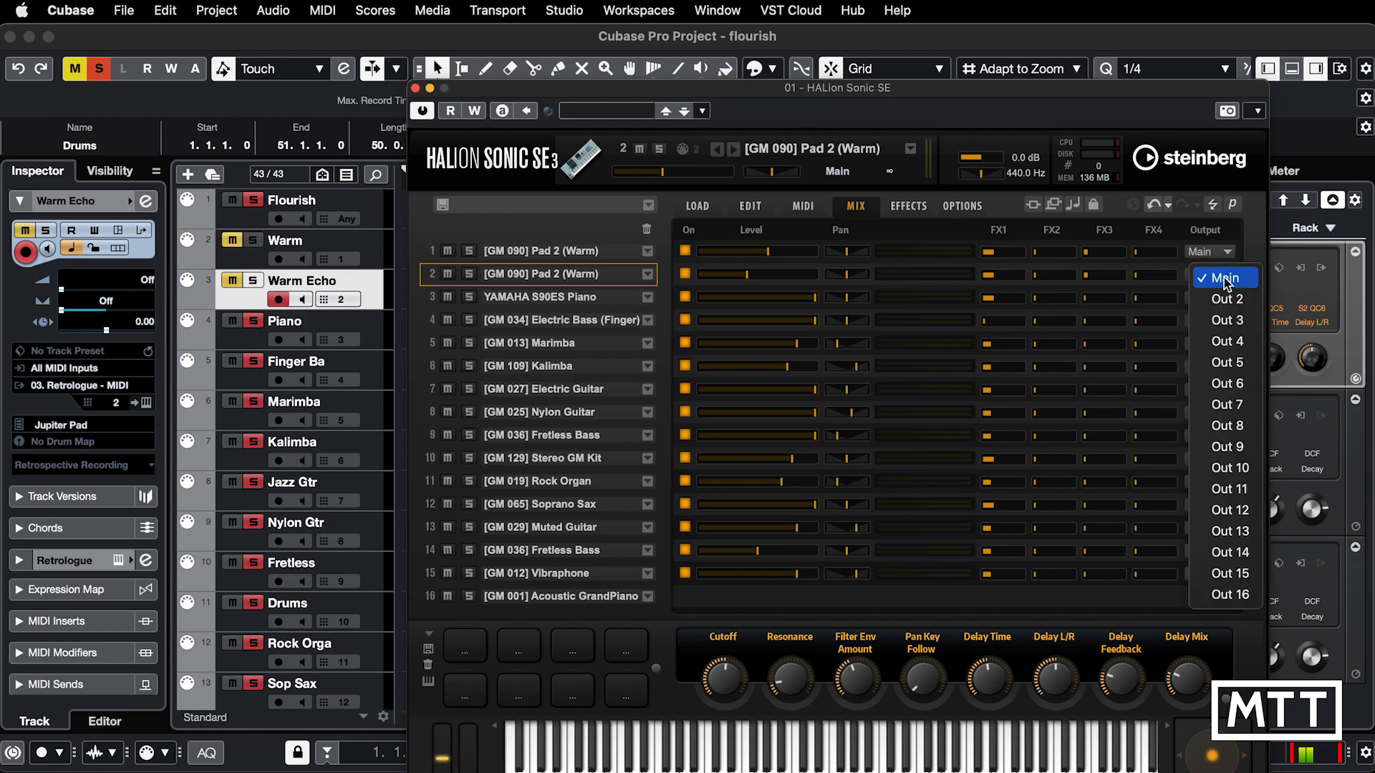
click(1228, 299)
click(1231, 298)
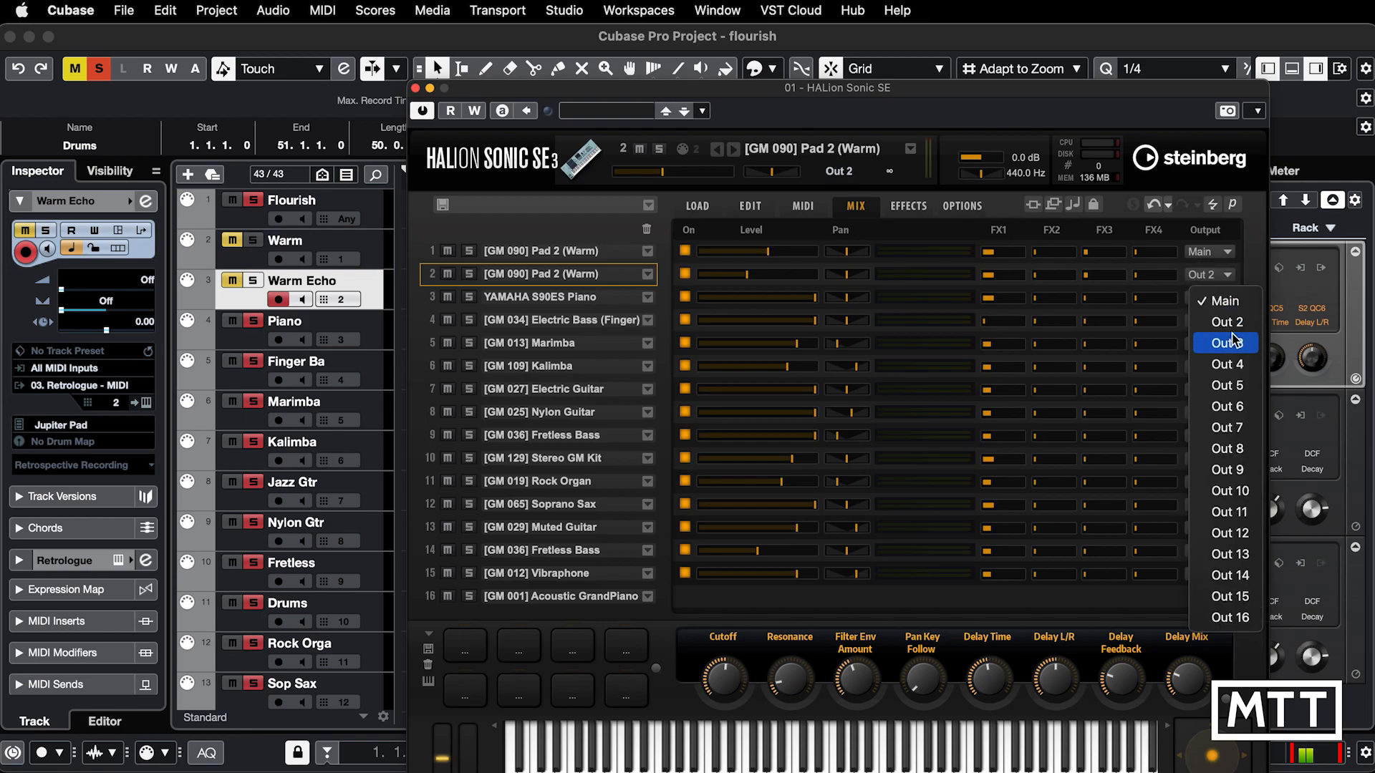
click(1231, 342)
click(1228, 322)
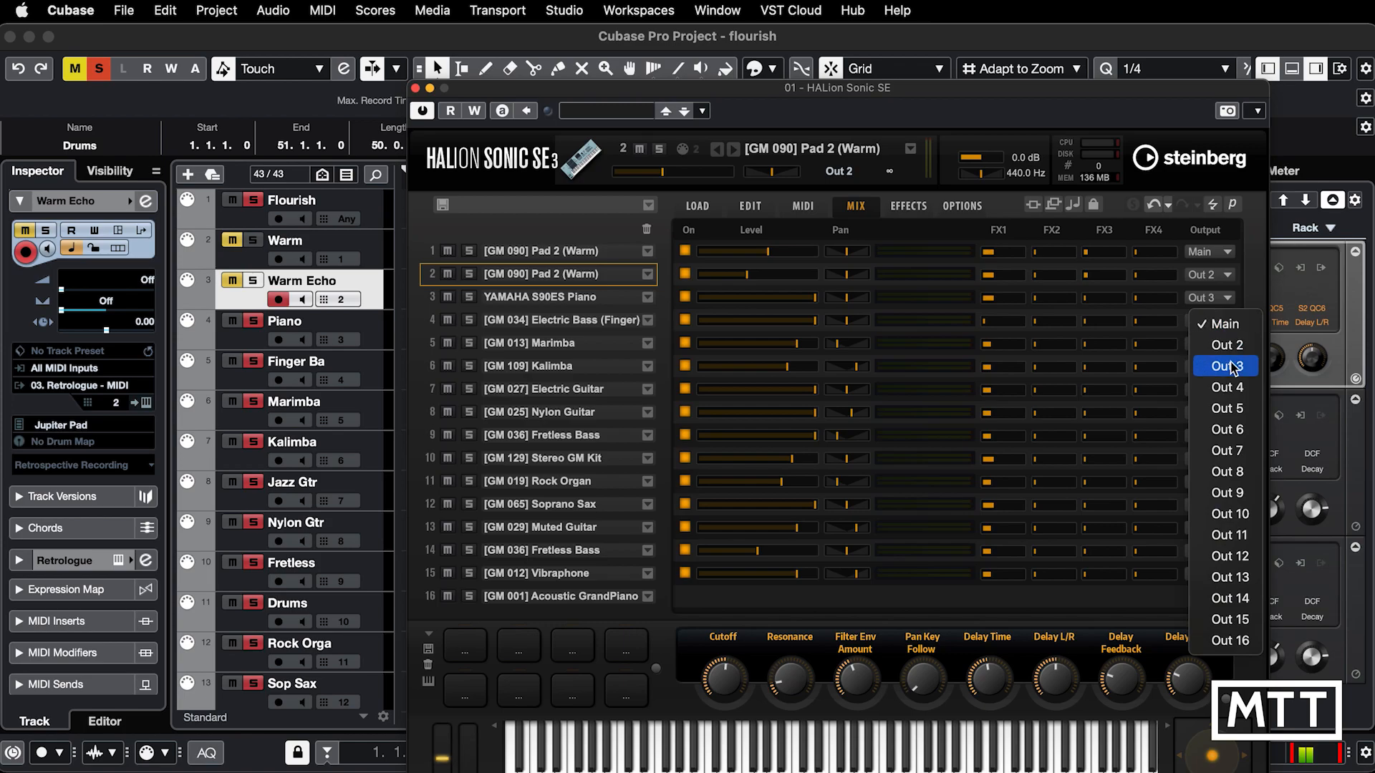
click(1227, 387)
click(1229, 343)
click(1227, 431)
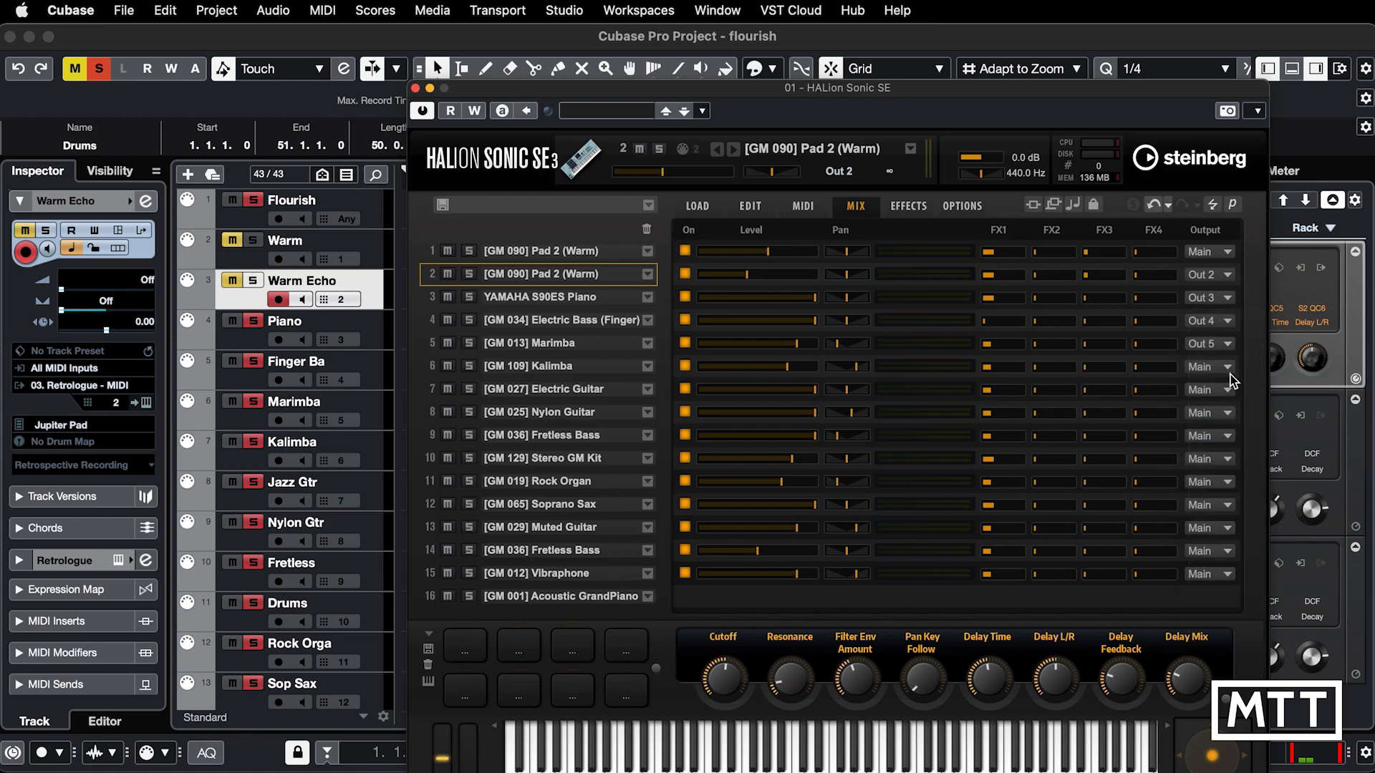
Step: Route HALion Sonic SE's slots 6 to 10 to their matching individual outputs, Out 6 to Out 10
click(1229, 367)
click(1228, 476)
click(1229, 389)
click(1244, 521)
click(1229, 413)
click(1228, 565)
click(1229, 436)
click(1227, 608)
click(1230, 459)
click(1228, 652)
Step: Route slots 11 to 15 to Out 11 to Out 15, and close the HALion Sonic SE window
click(1229, 482)
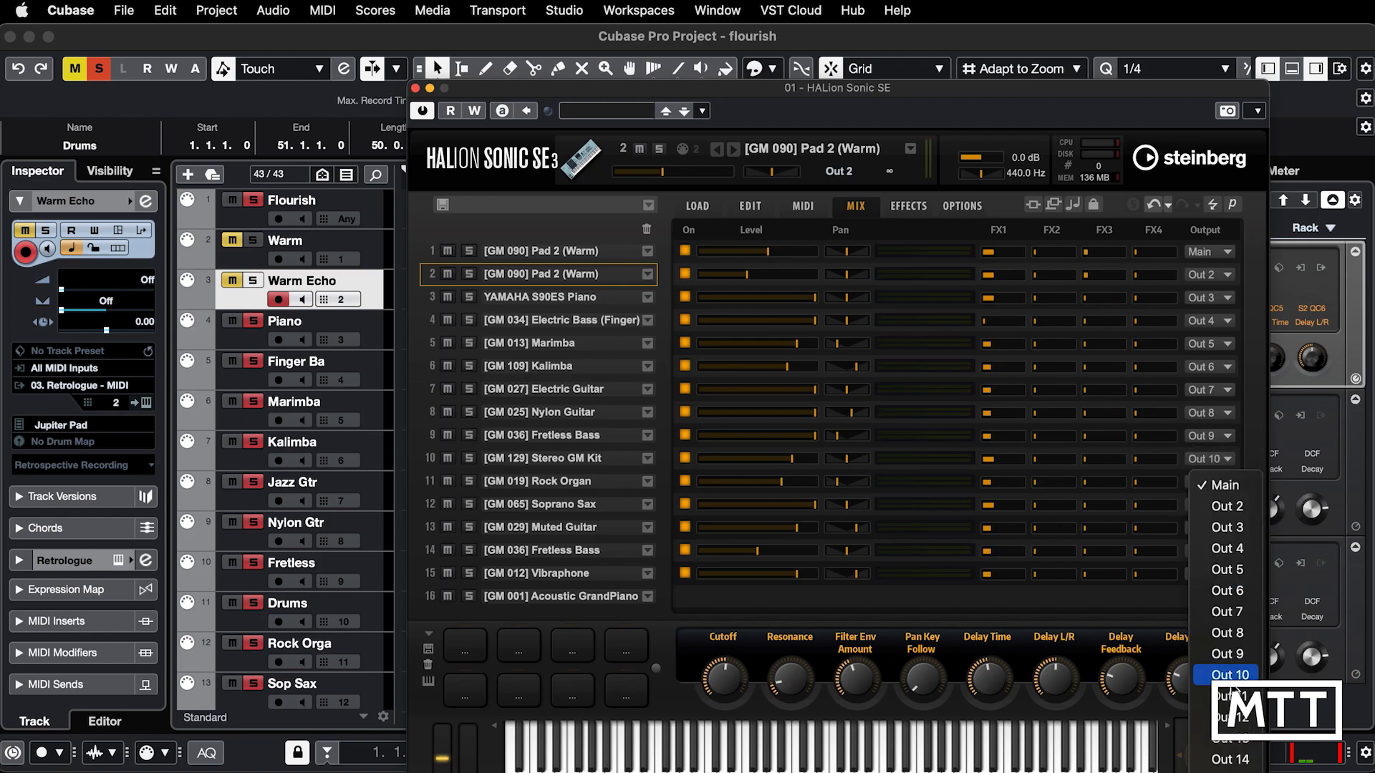
click(1227, 694)
click(1229, 504)
click(1230, 741)
click(1229, 528)
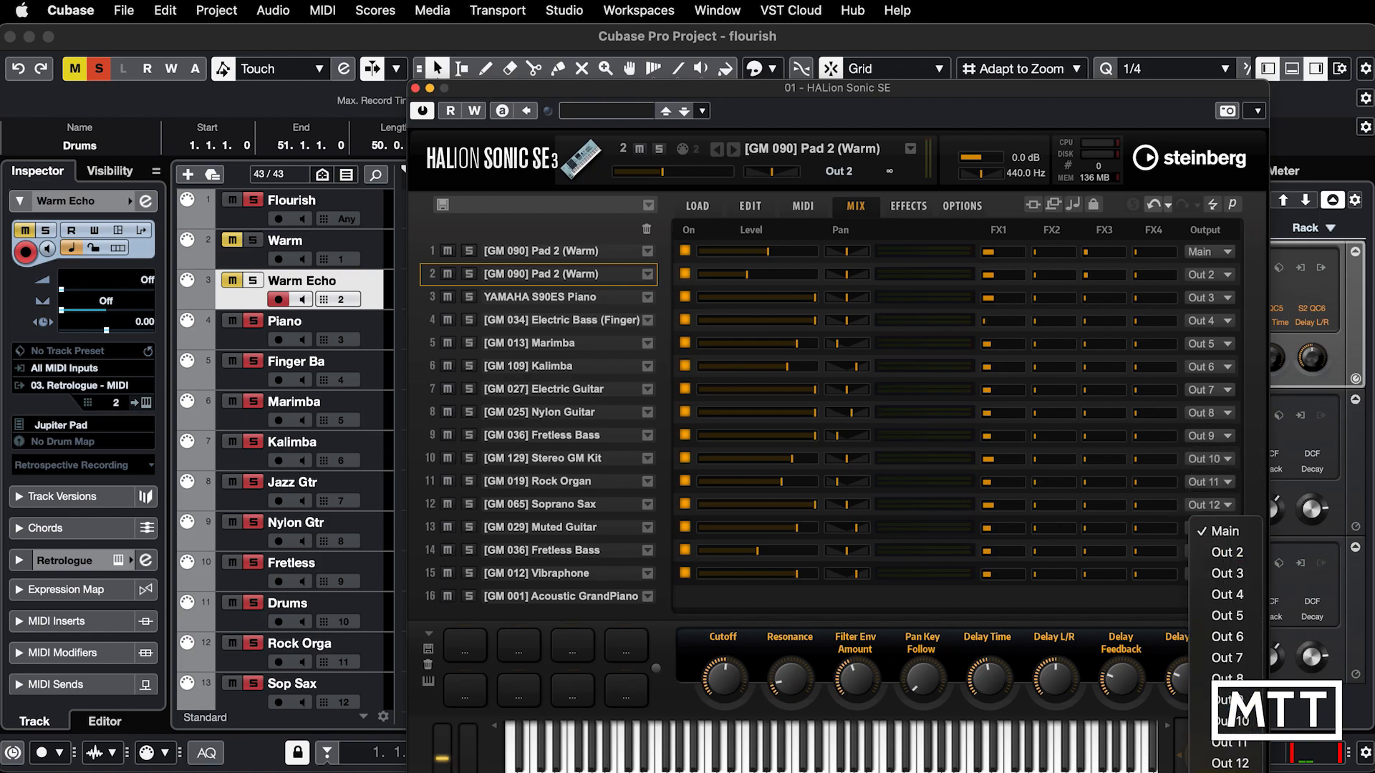
click(1229, 760)
click(1229, 550)
click(1229, 761)
click(1210, 568)
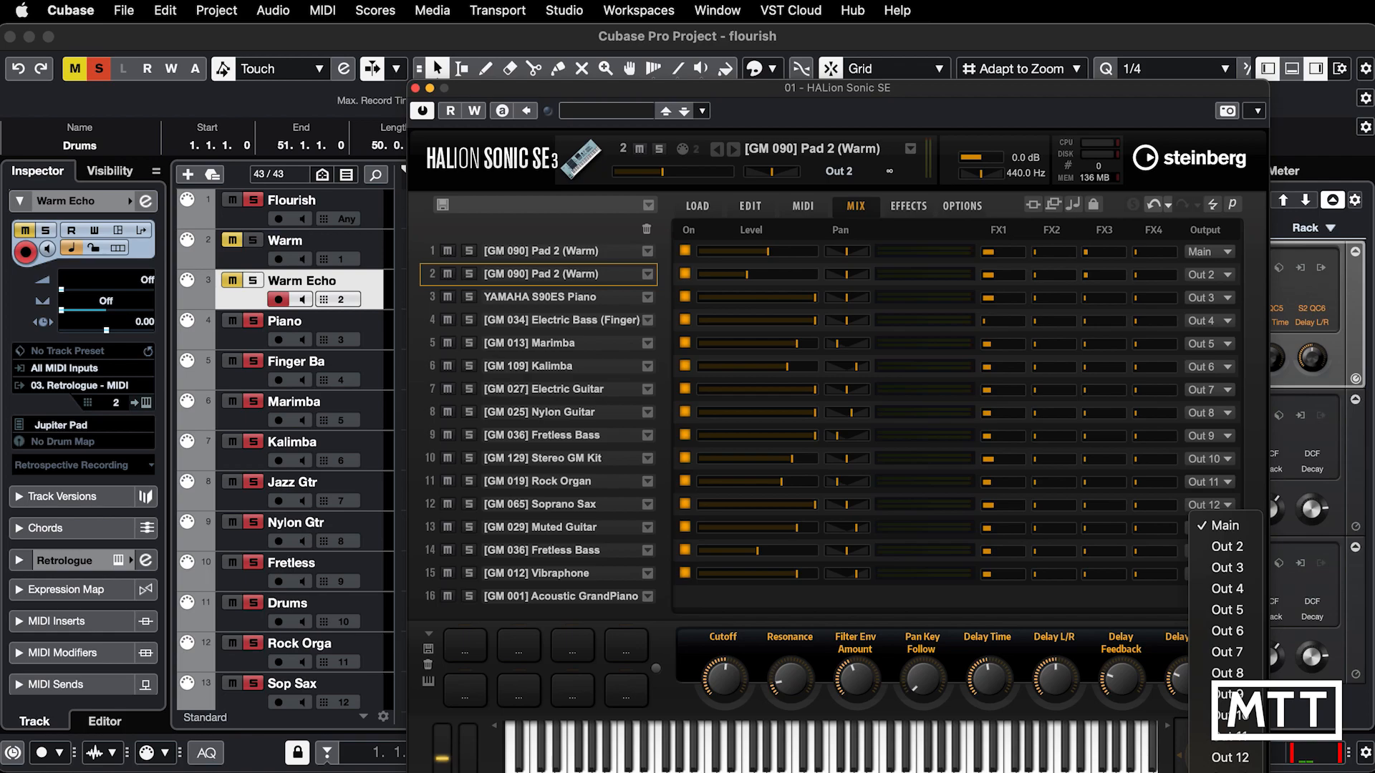
click(1229, 761)
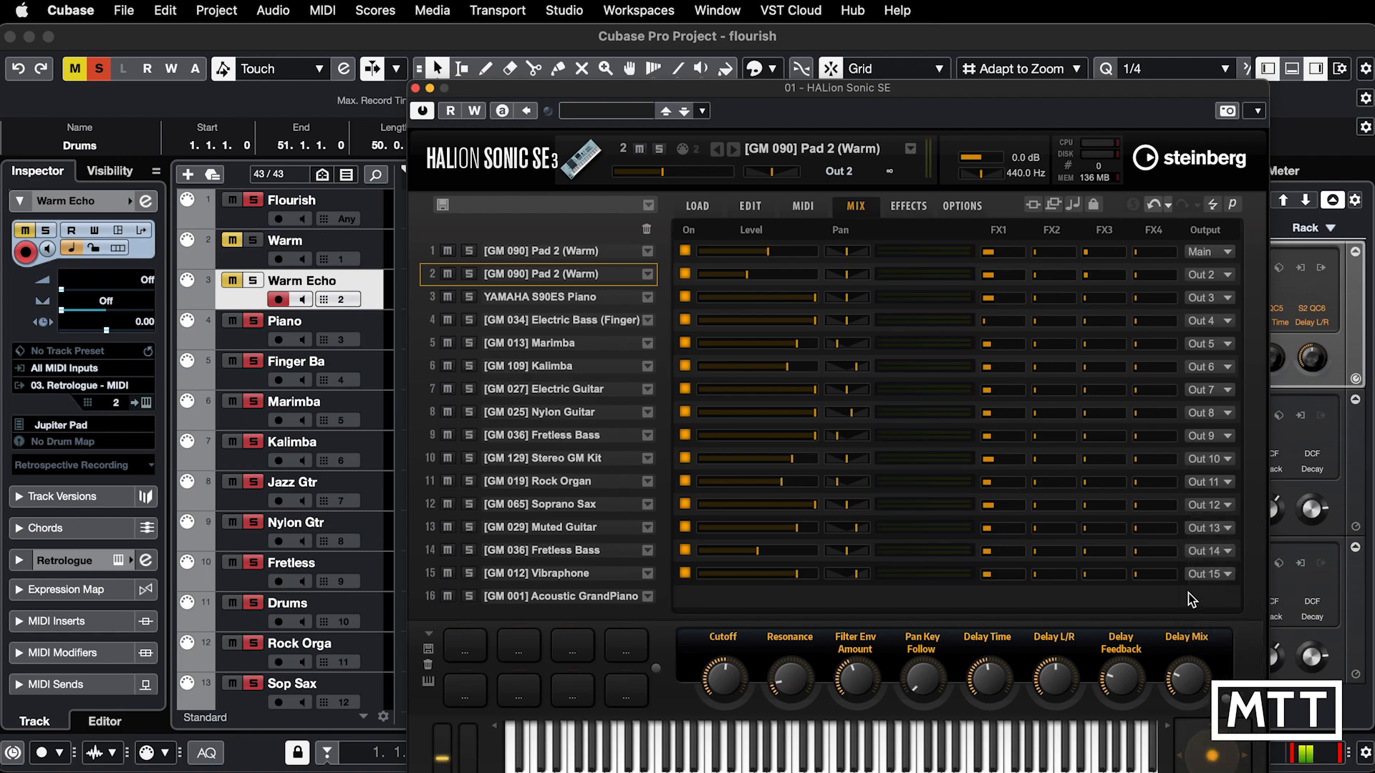
click(416, 90)
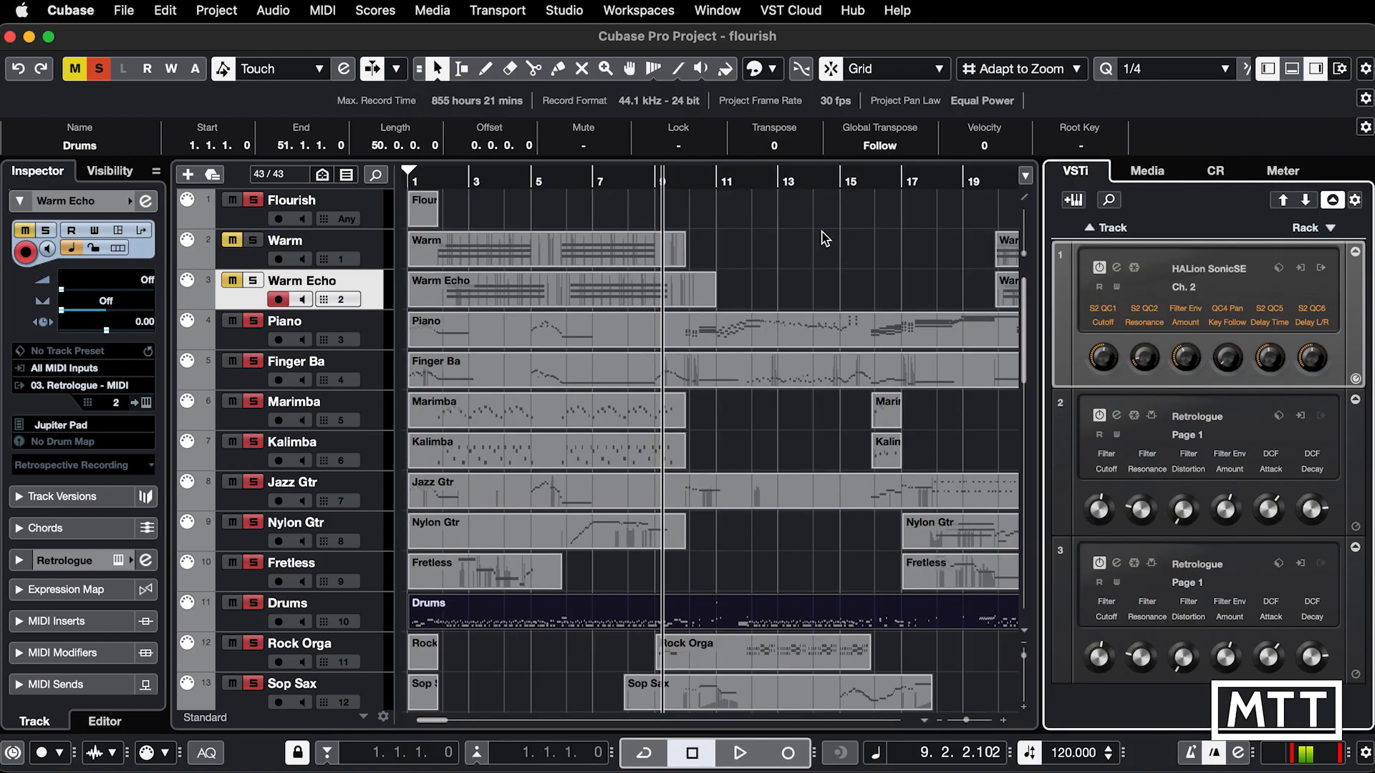
Step: Clear all mutes and solos in the MixConsole and select the HSSE Out 2 channel
key(F3)
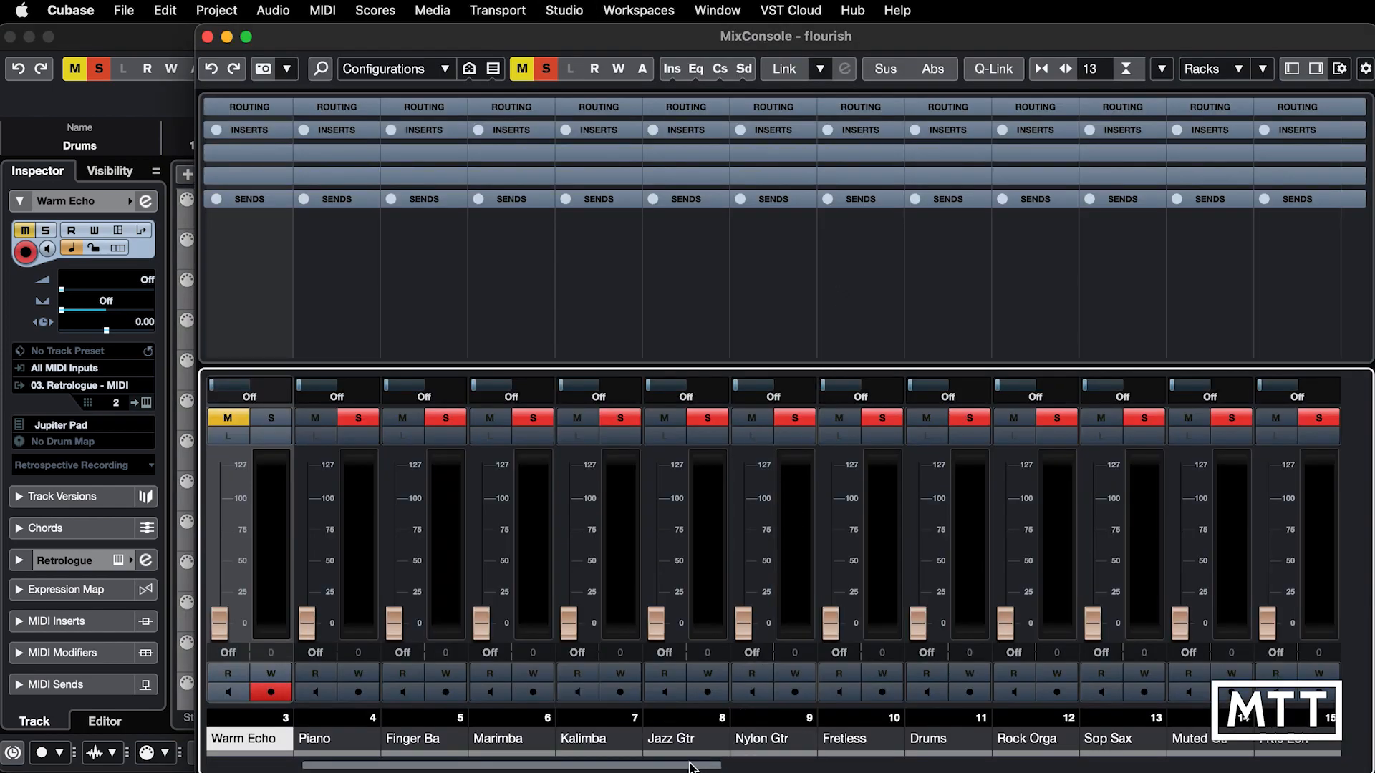
drag(684, 767, 1328, 766)
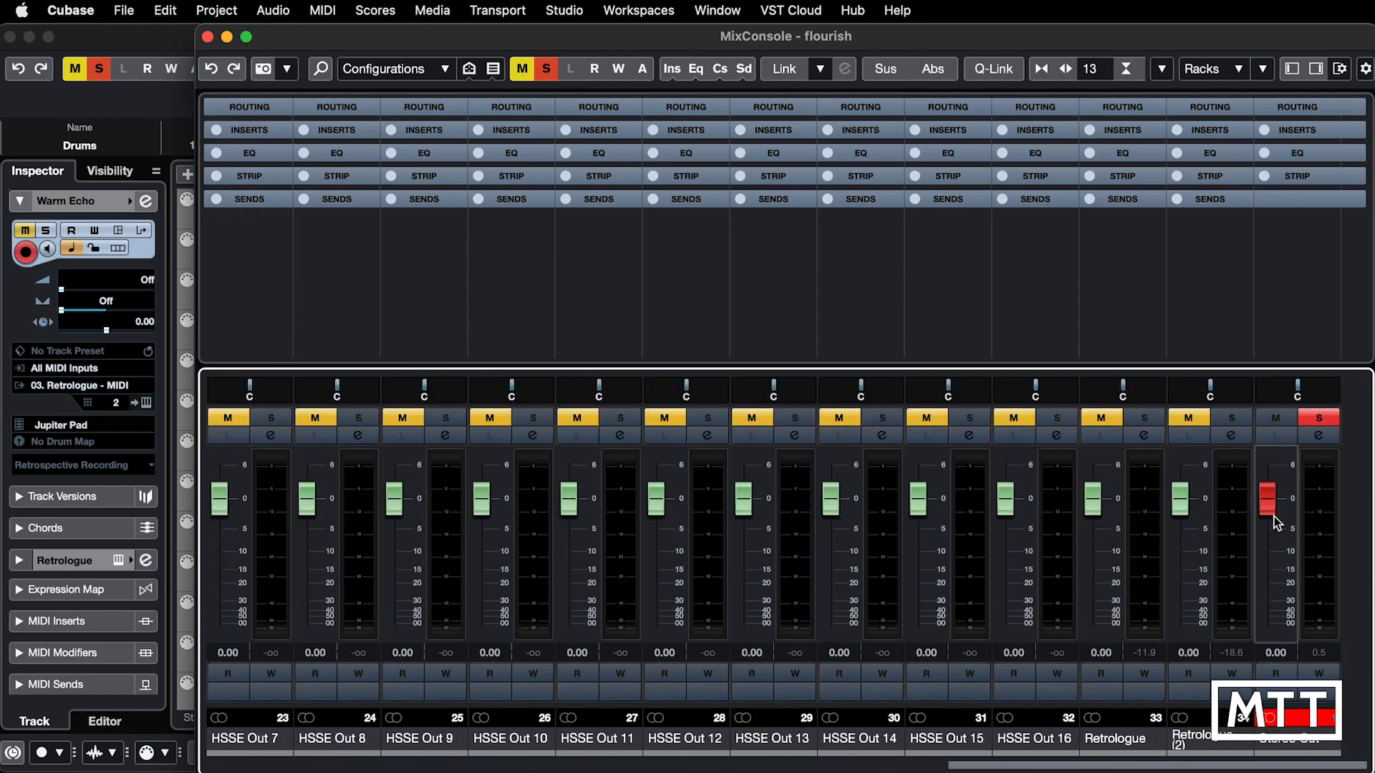
click(1319, 418)
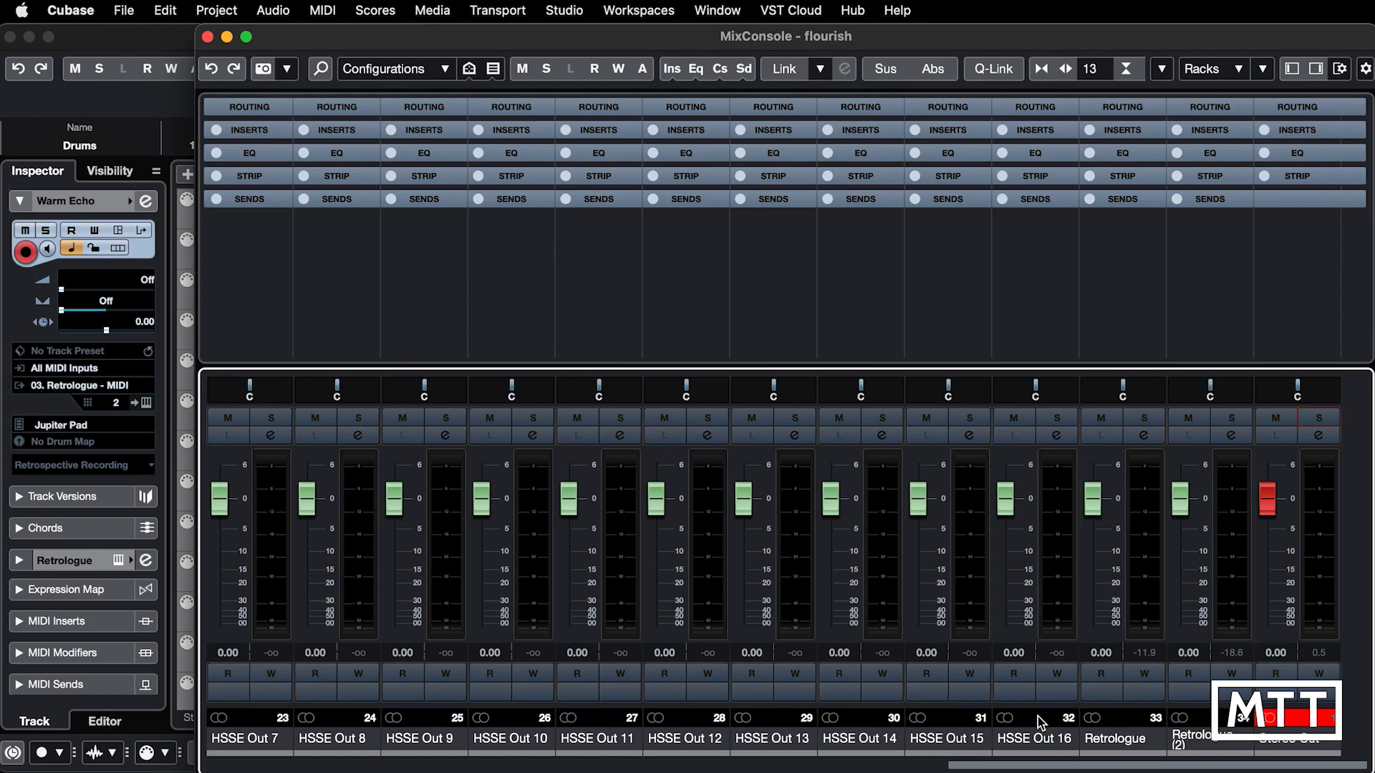
drag(1014, 766, 724, 753)
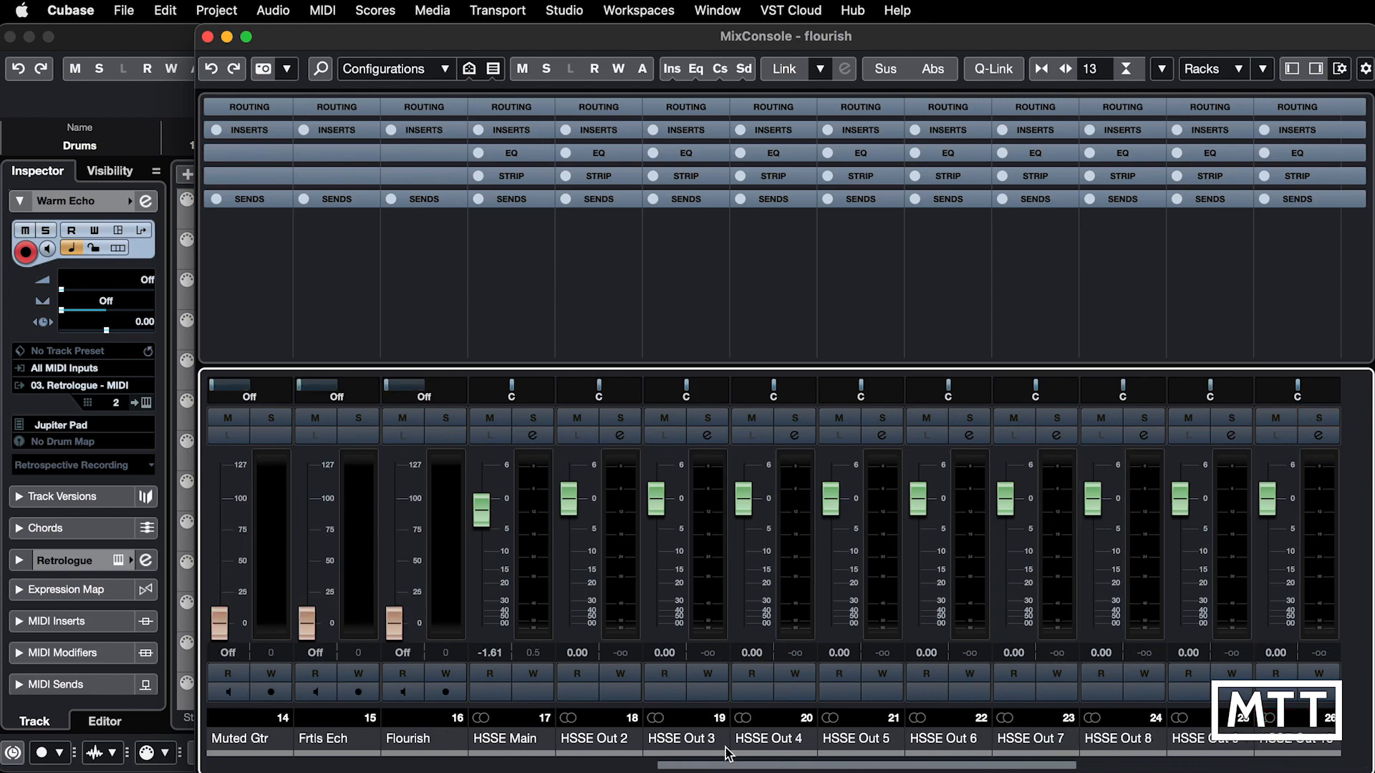
click(724, 753)
click(588, 311)
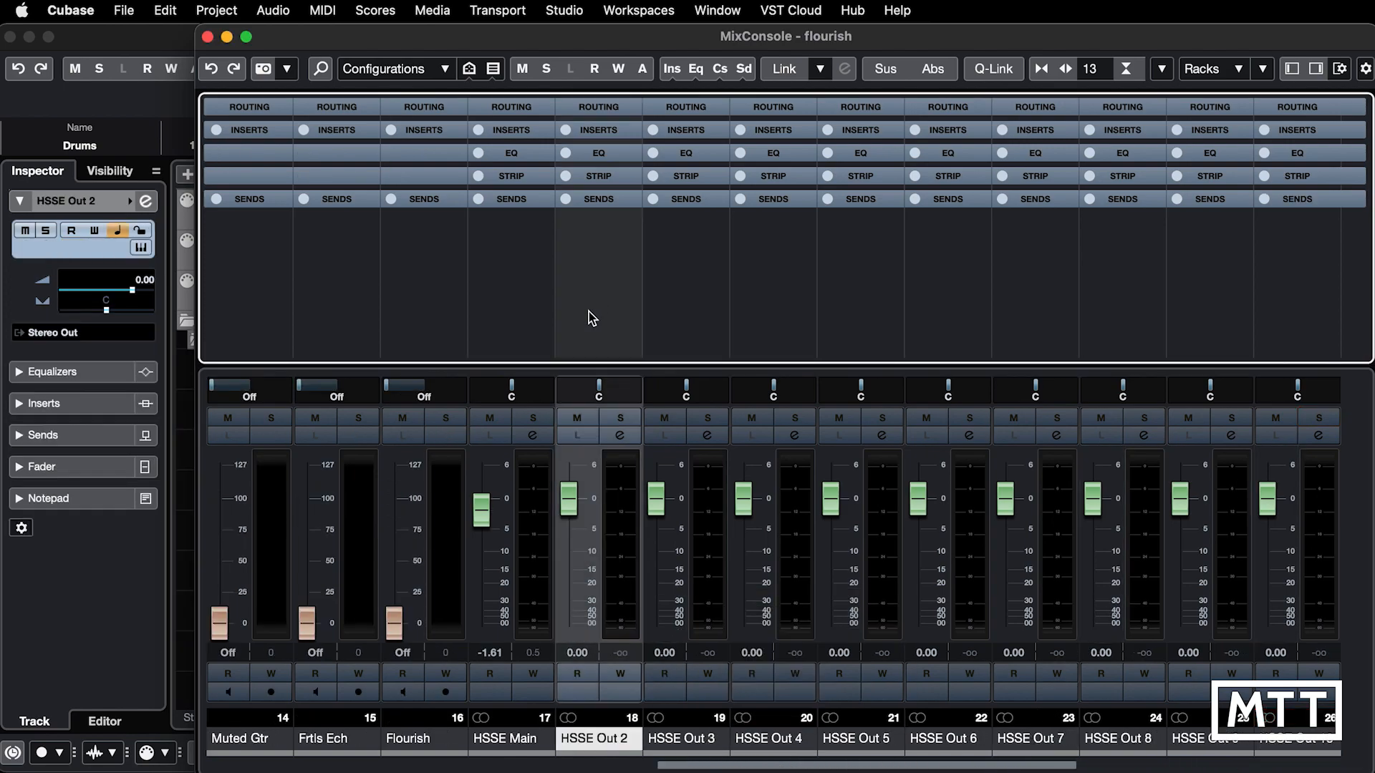
Step: Play the project, soloing HSSE Out 3 first and moving the solo to HSSE Out 4
key(space)
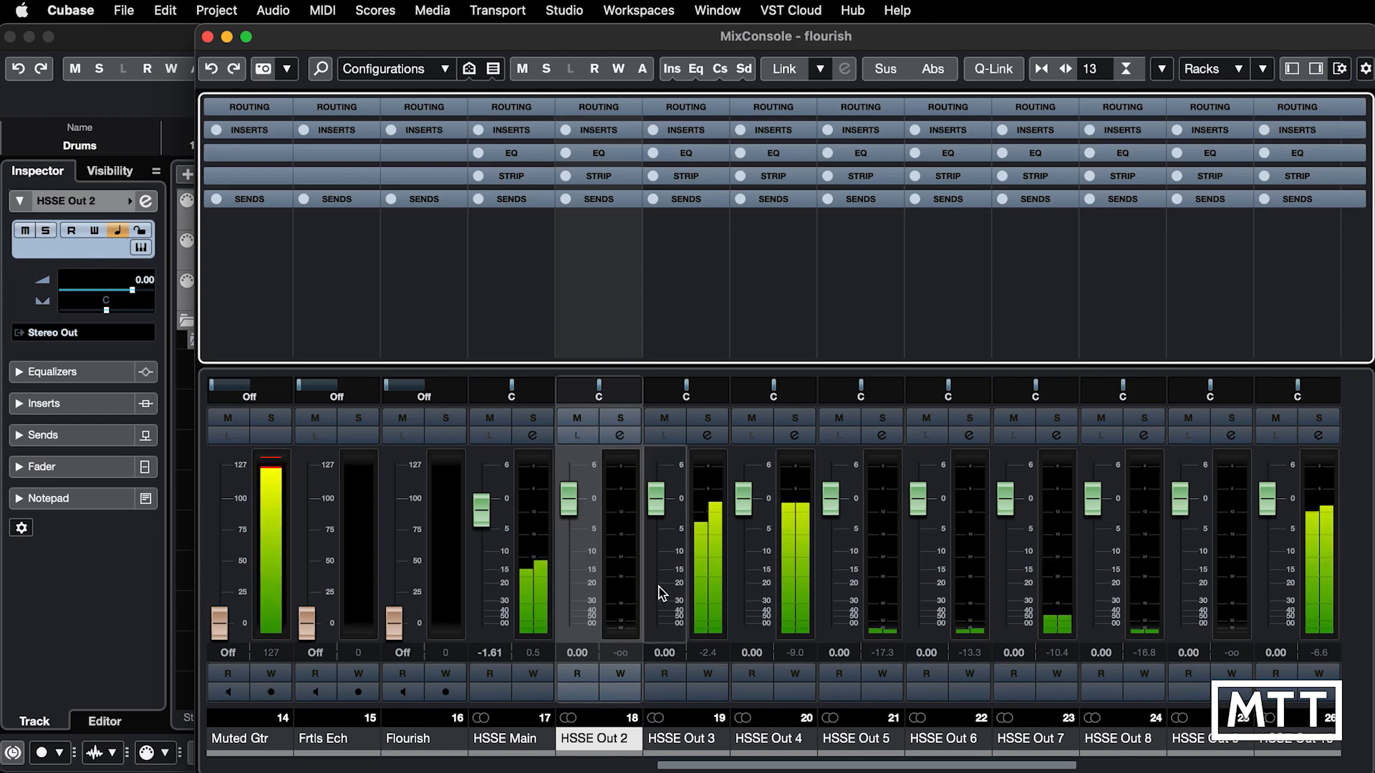
click(707, 418)
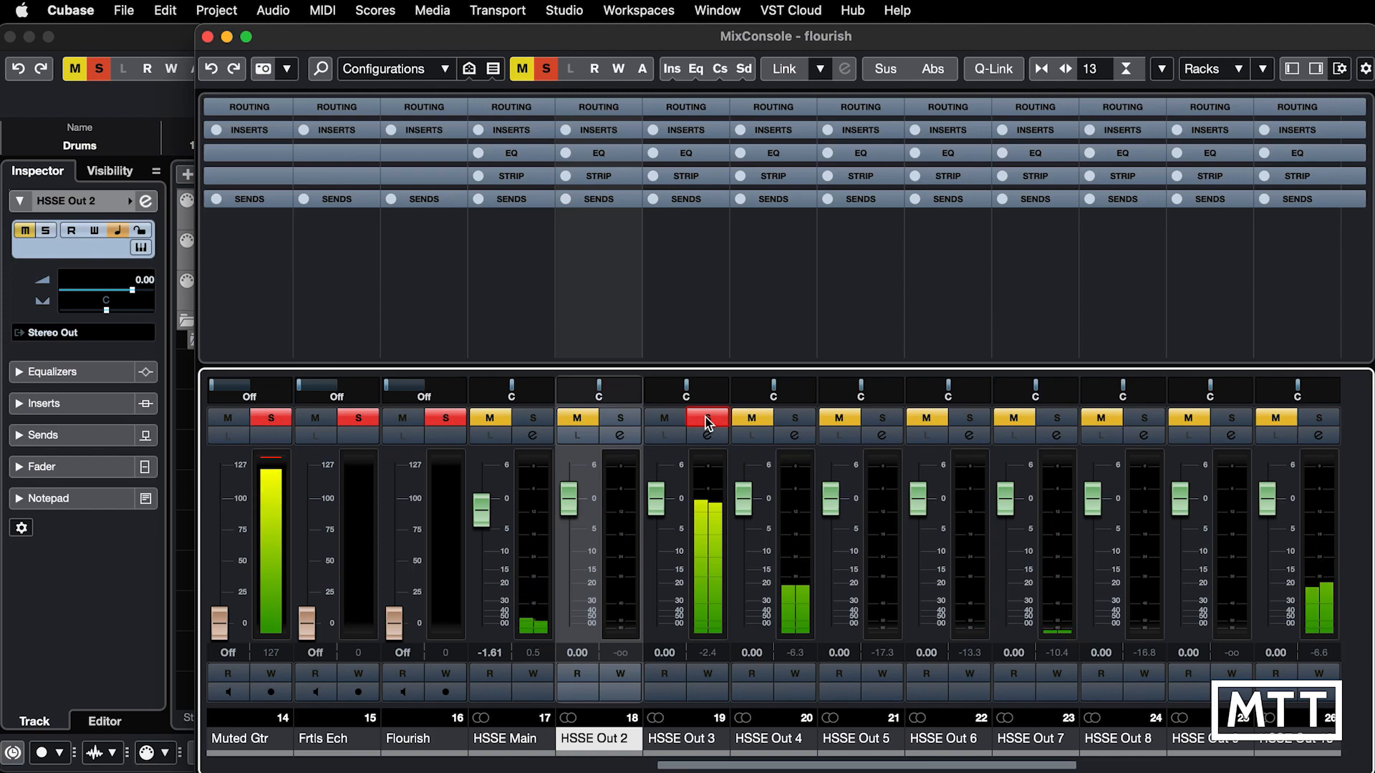
click(707, 419)
click(795, 418)
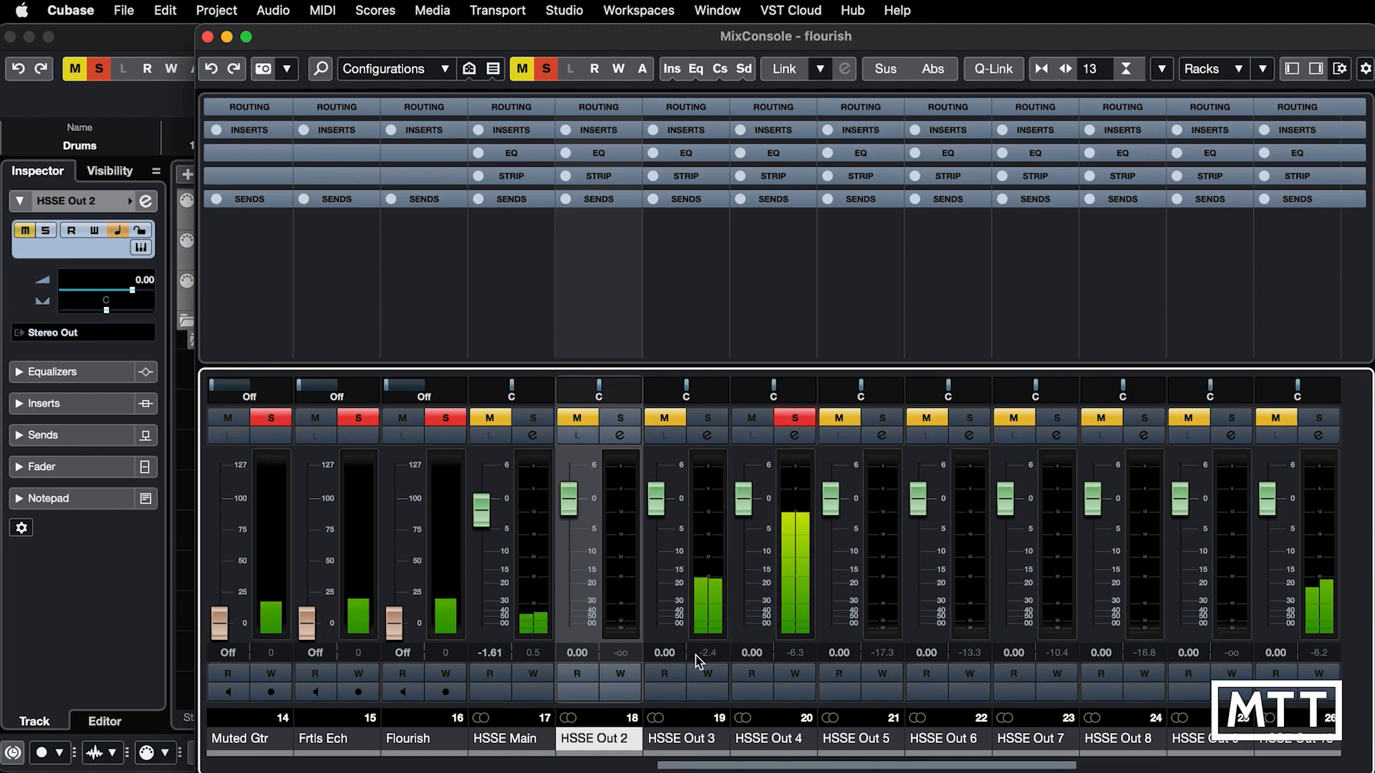
Step: Rename the HSSE Out 3 channel to Piano and HSSE Out 4 to Bass, and close the MixConsole
double_click(670, 740)
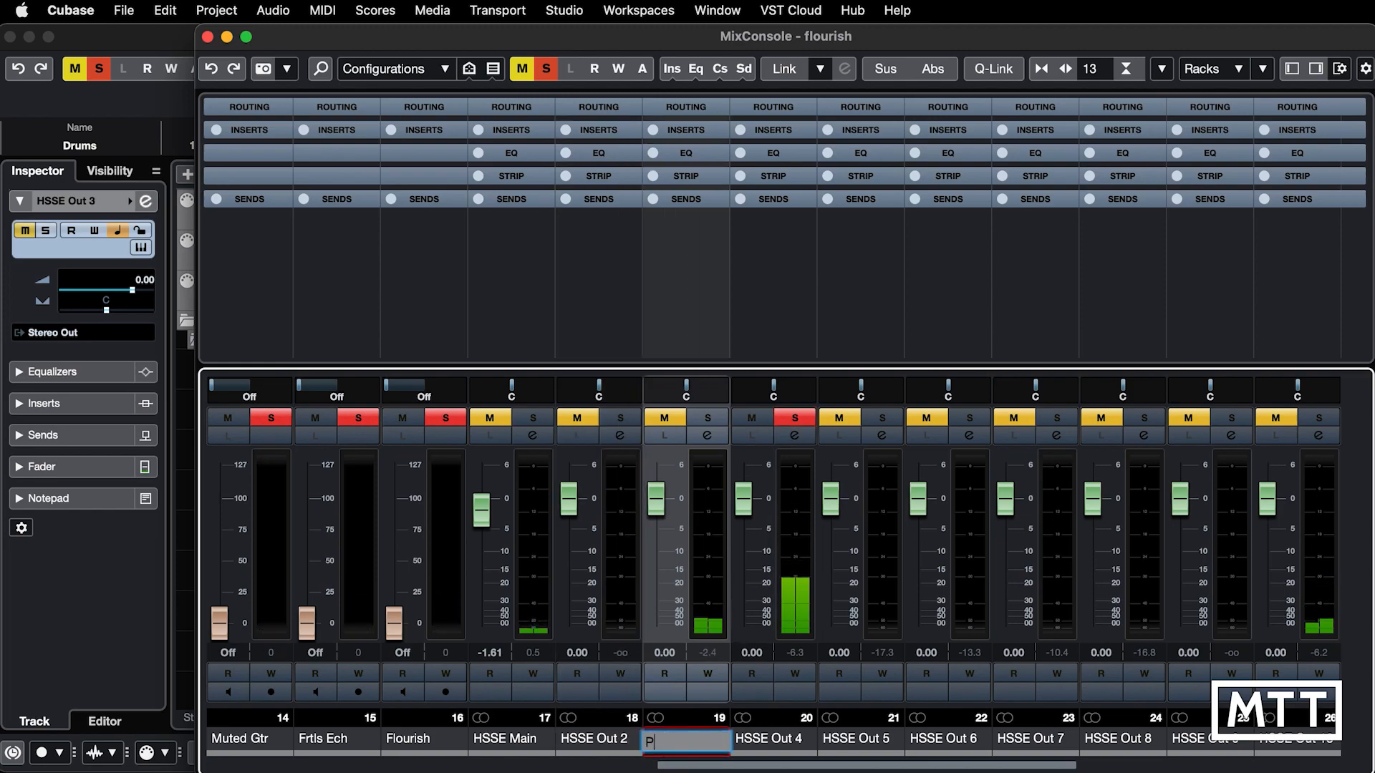
text(Piano)
key(Return)
double_click(758, 739)
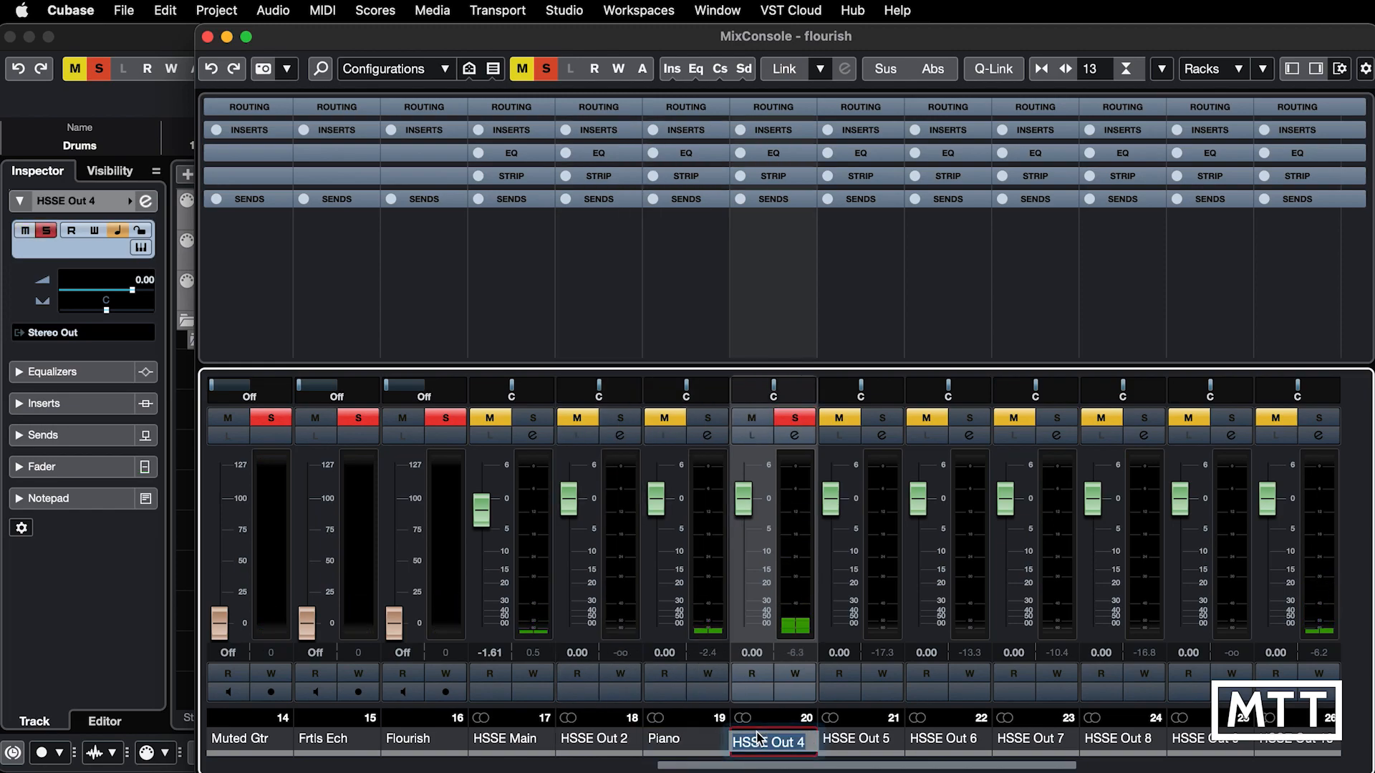
text(Bass)
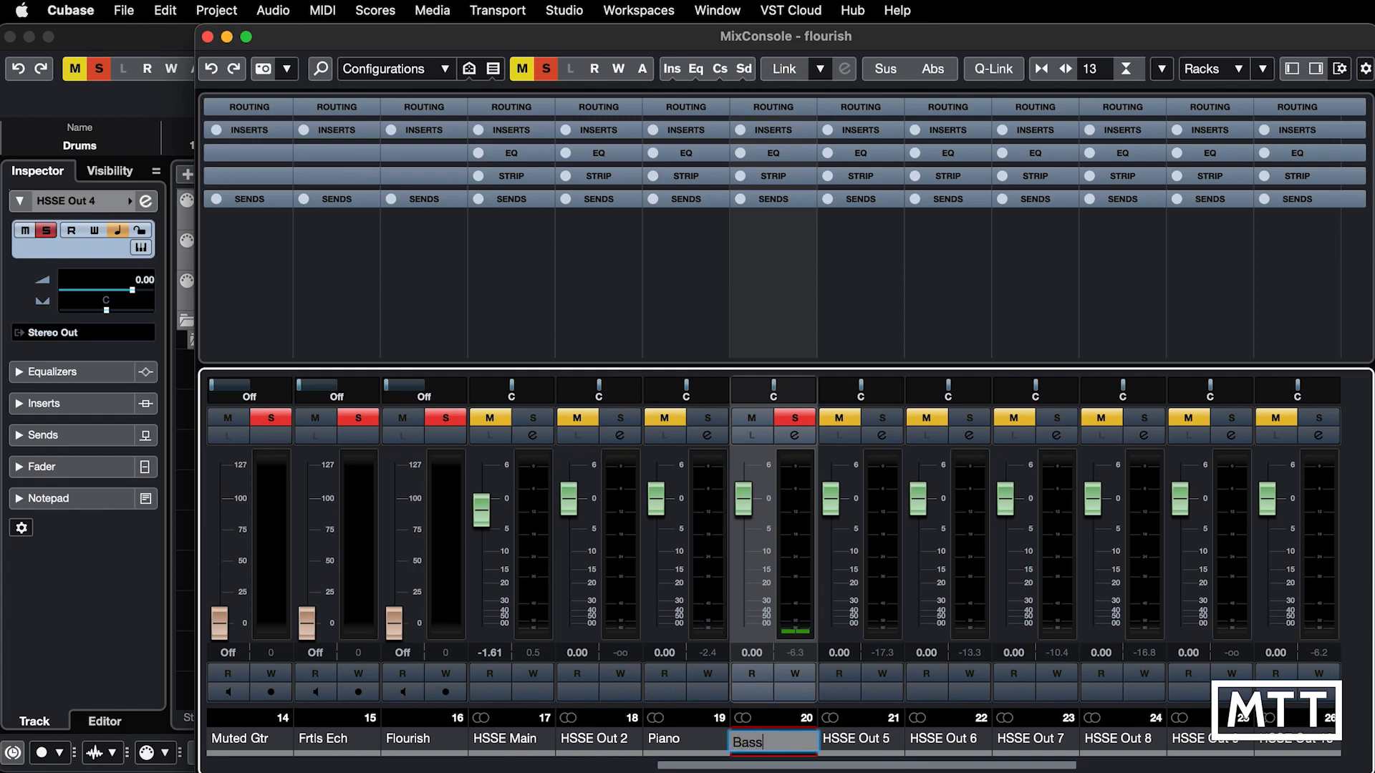
key(Return)
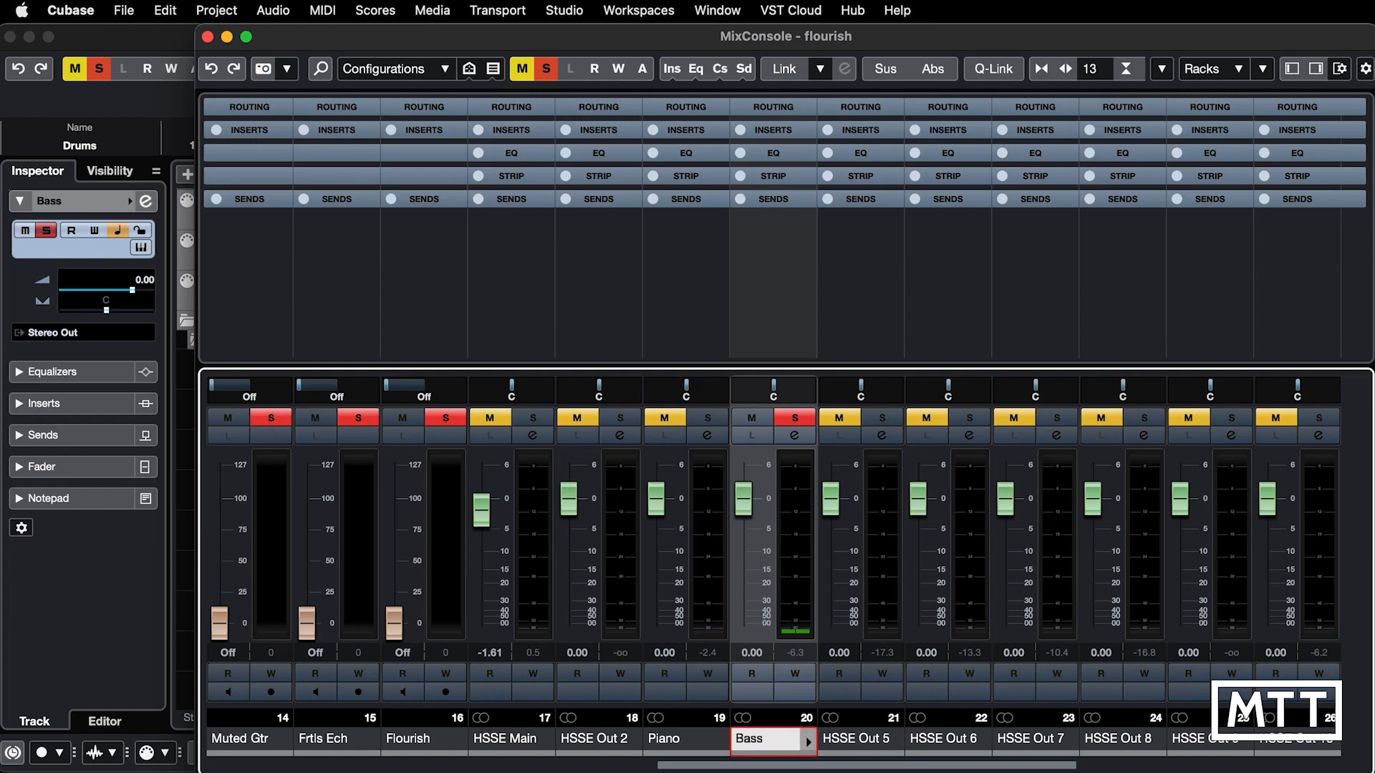
click(206, 37)
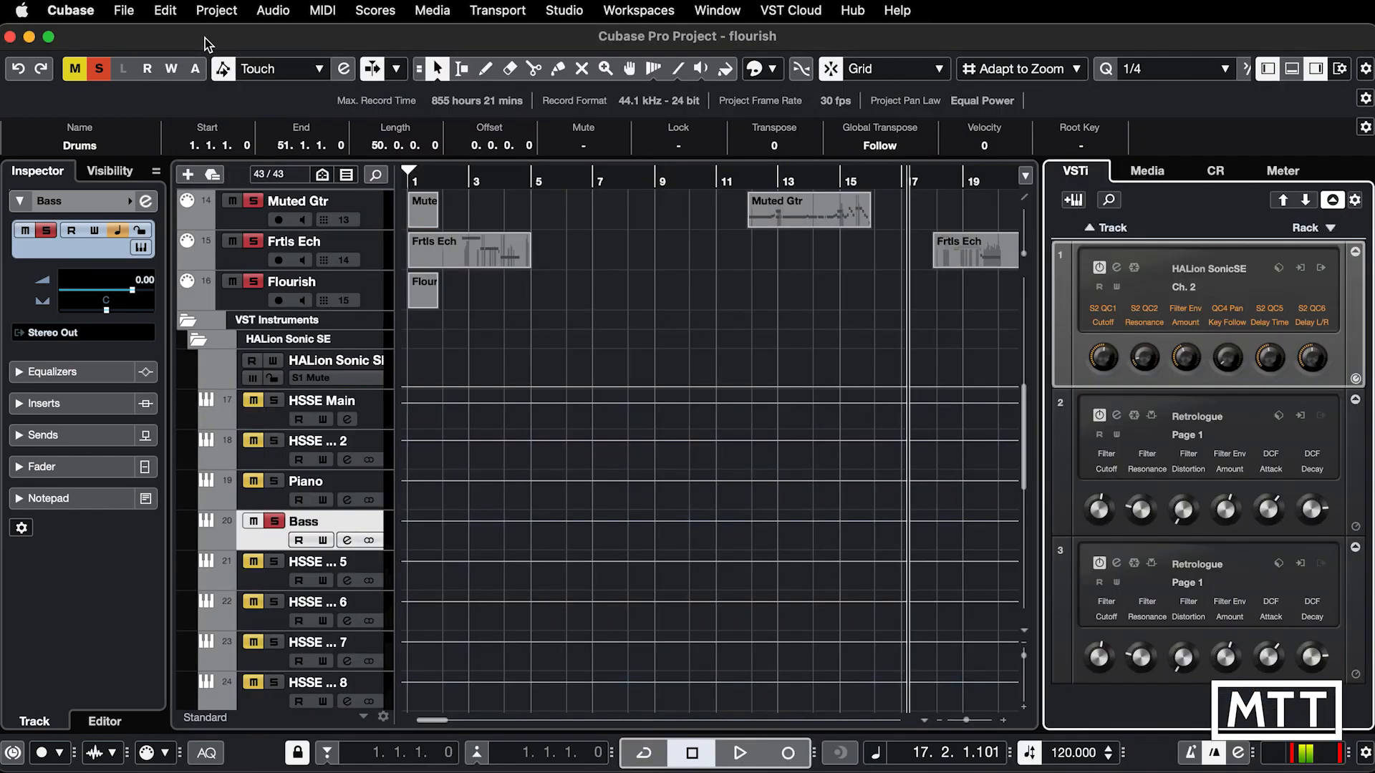